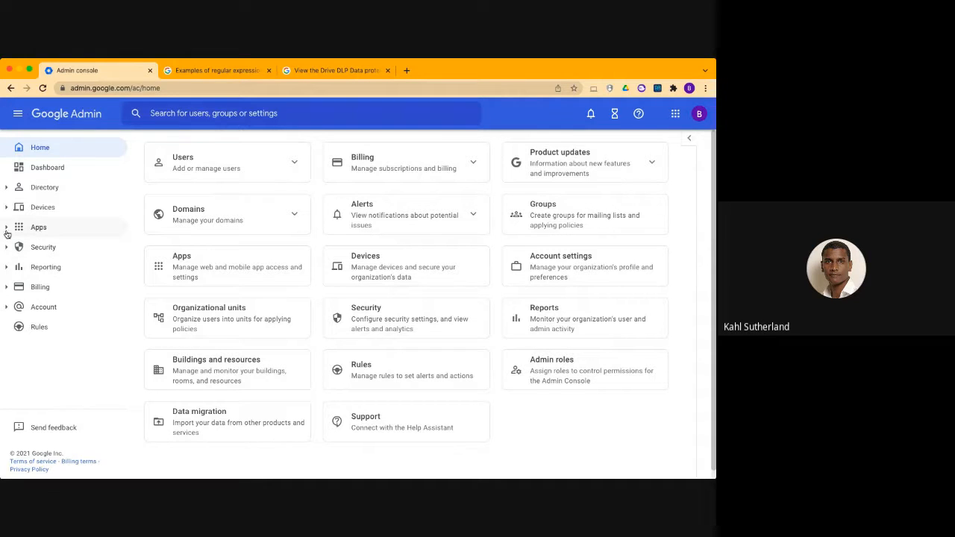
Open the Data protection page in the Security access and data control settings and look over the Drive insights report
click(6, 248)
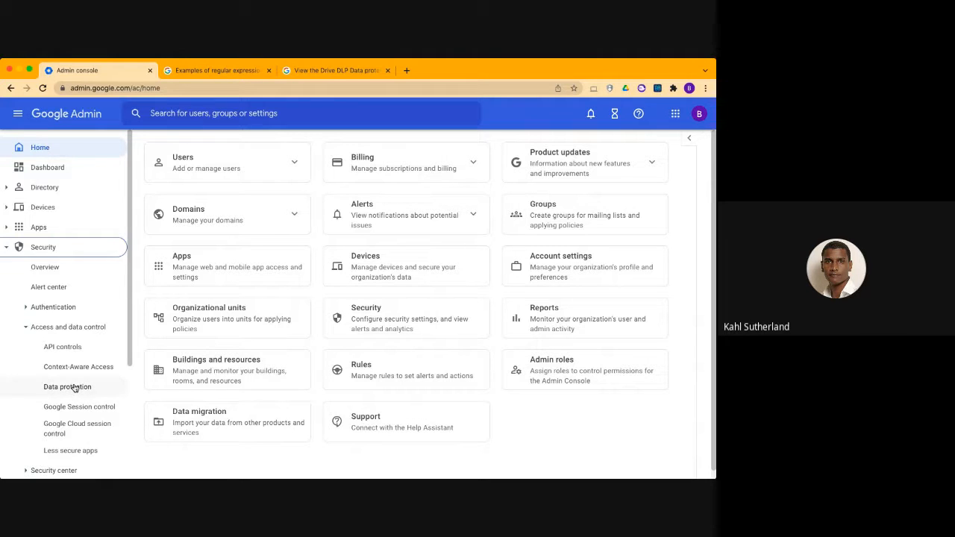
click(74, 387)
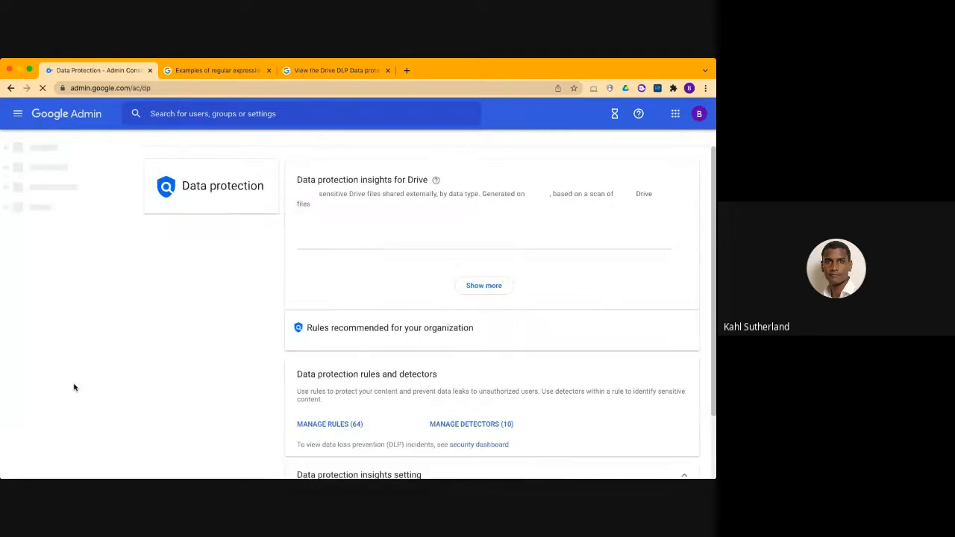
scroll(256, 332, down, 1)
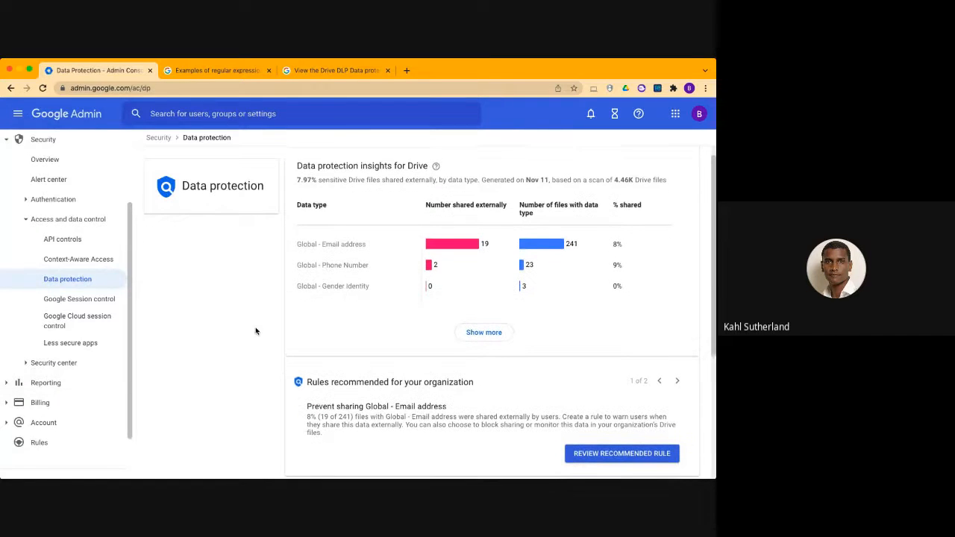
scroll(255, 331, up, 1)
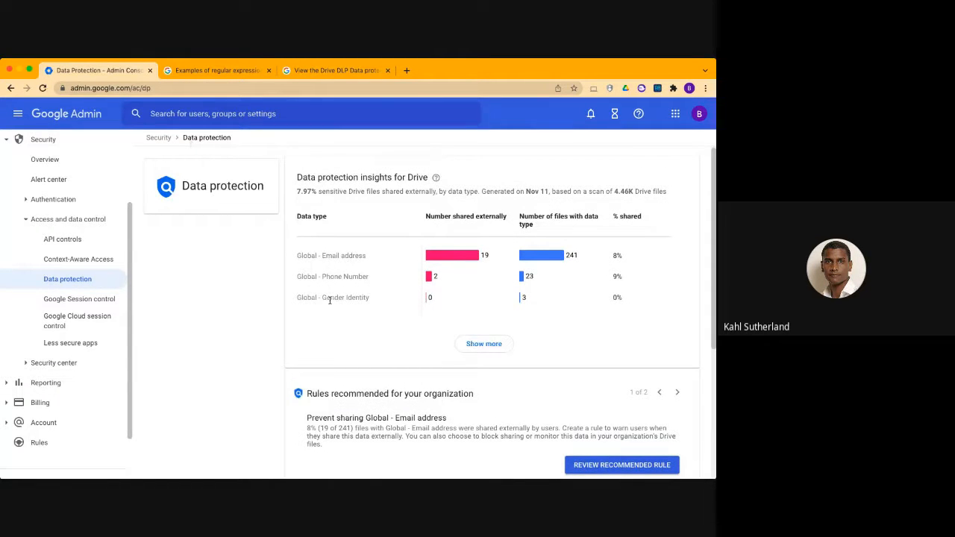
scroll(247, 276, up, 1)
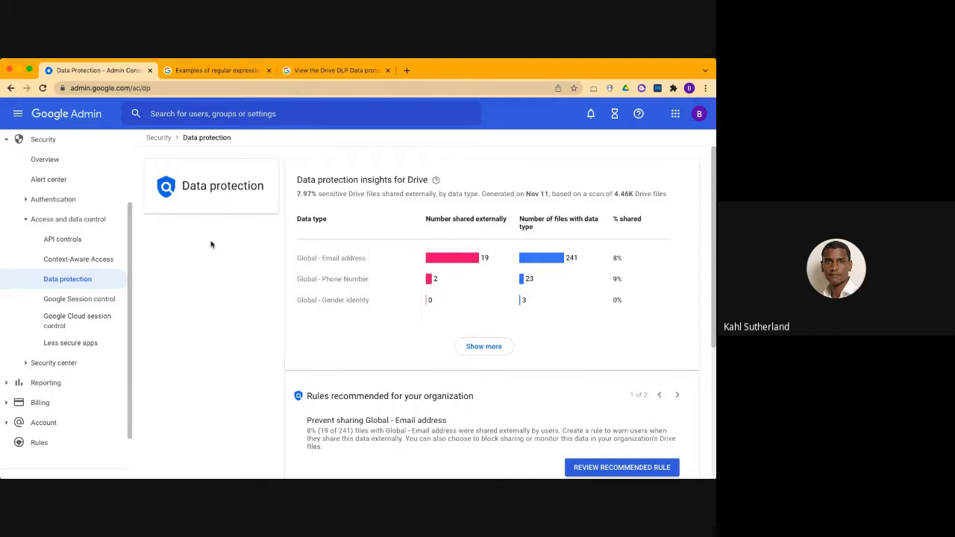
scroll(254, 293, down, 3)
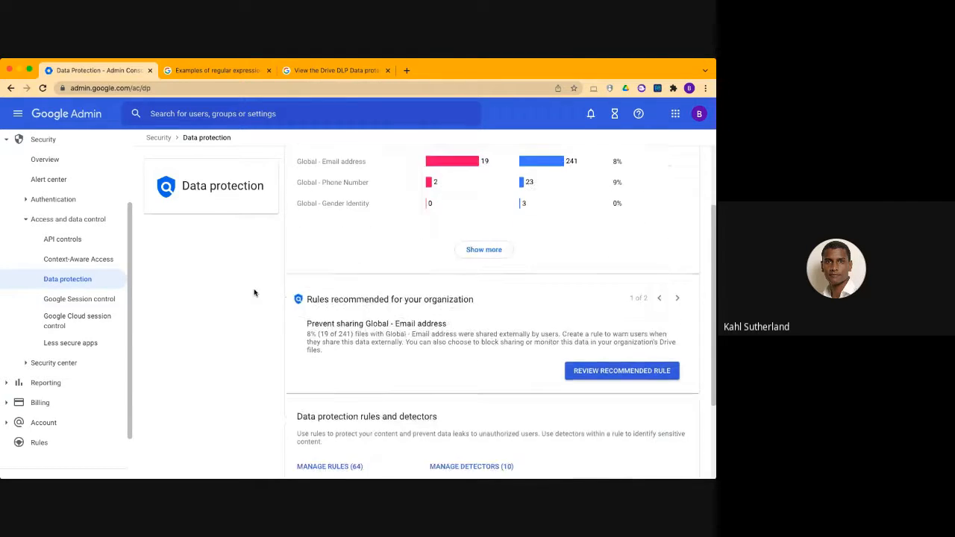
scroll(253, 292, up, 3)
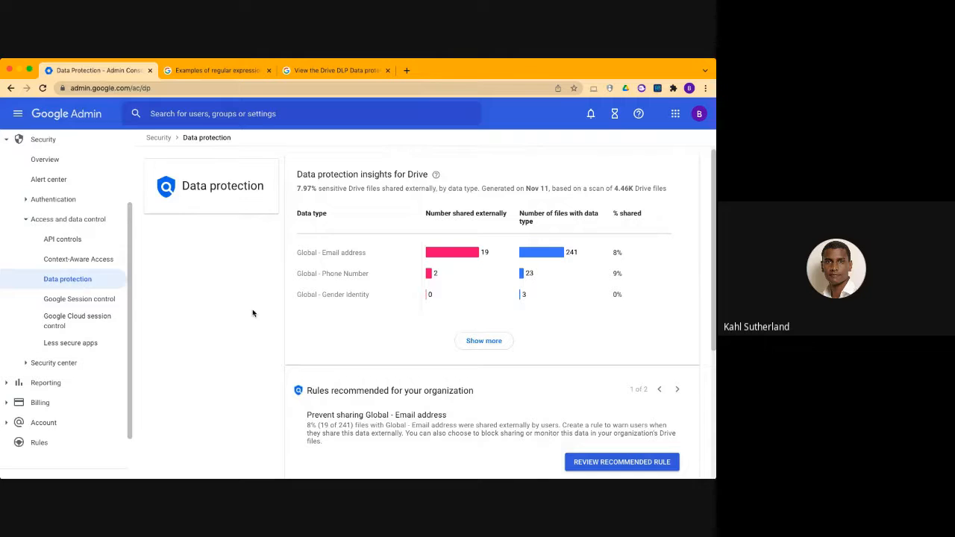
scroll(253, 314, down, 1)
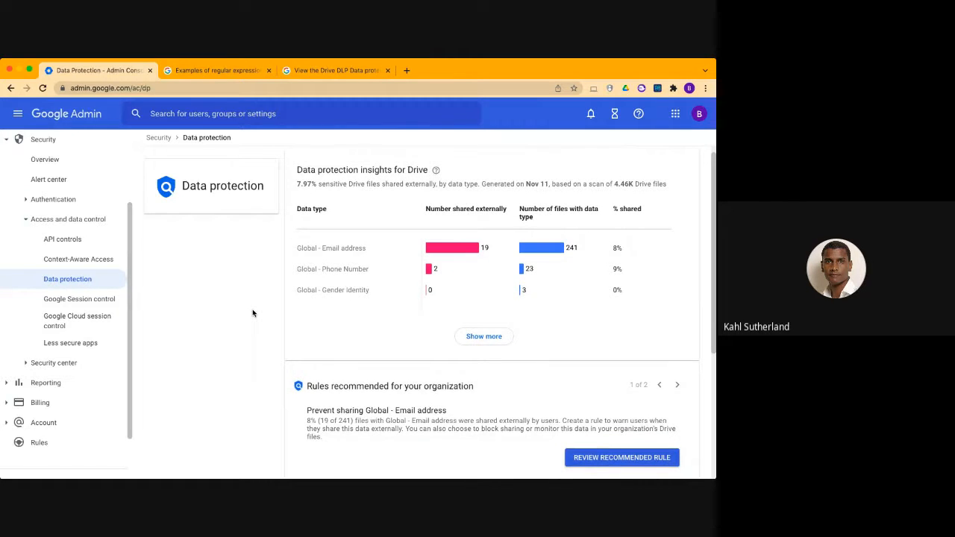
scroll(253, 314, up, 1)
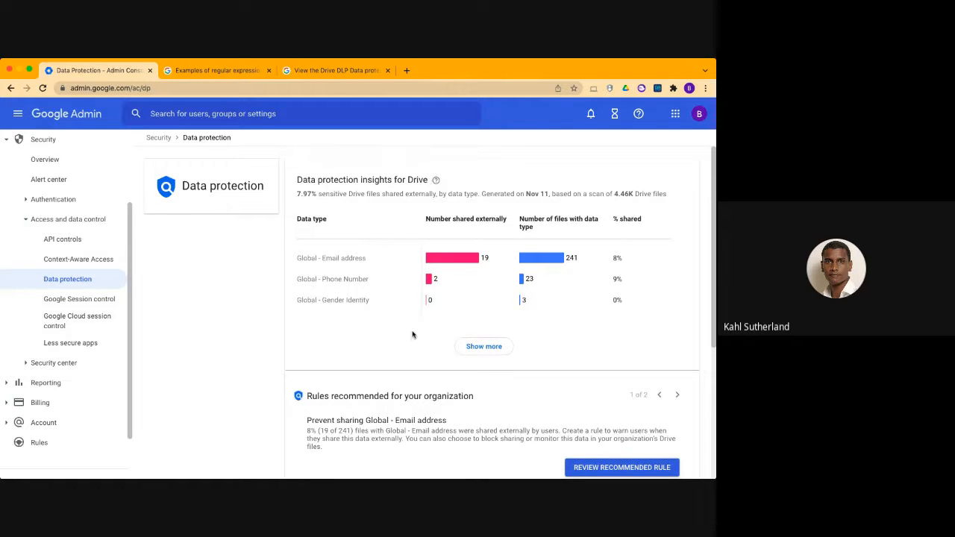
Show all data types in the Drive data protection insights and check the data scanning and report setting
click(479, 345)
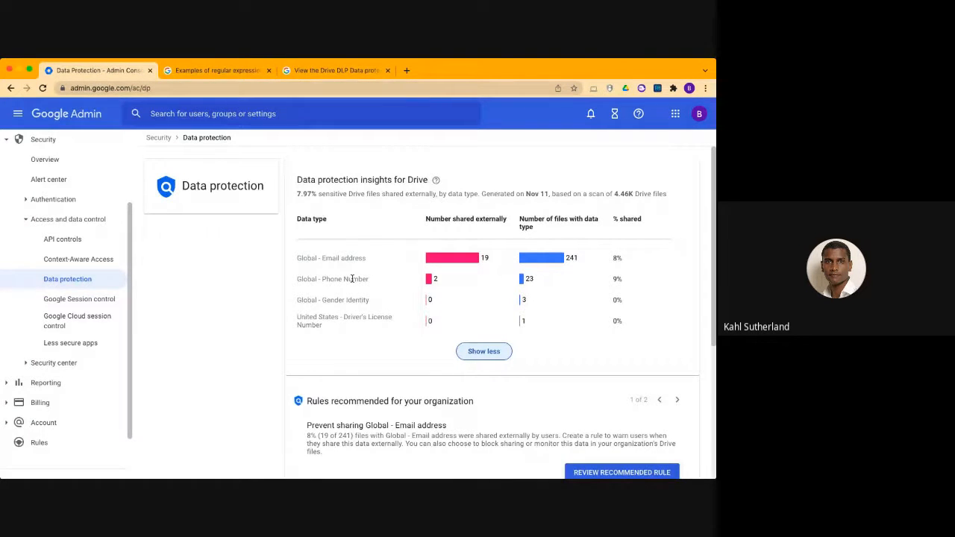
scroll(352, 279, down, 3)
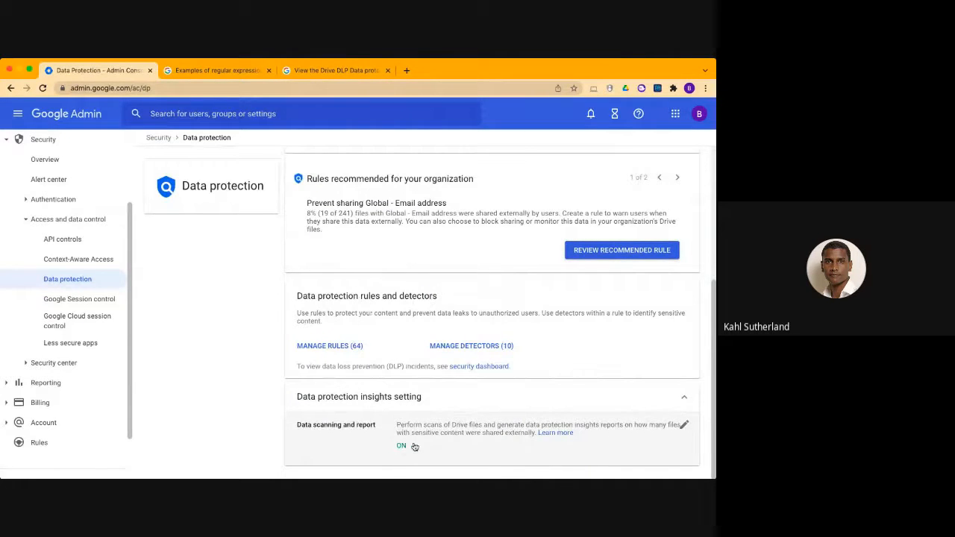
scroll(463, 441, up, 3)
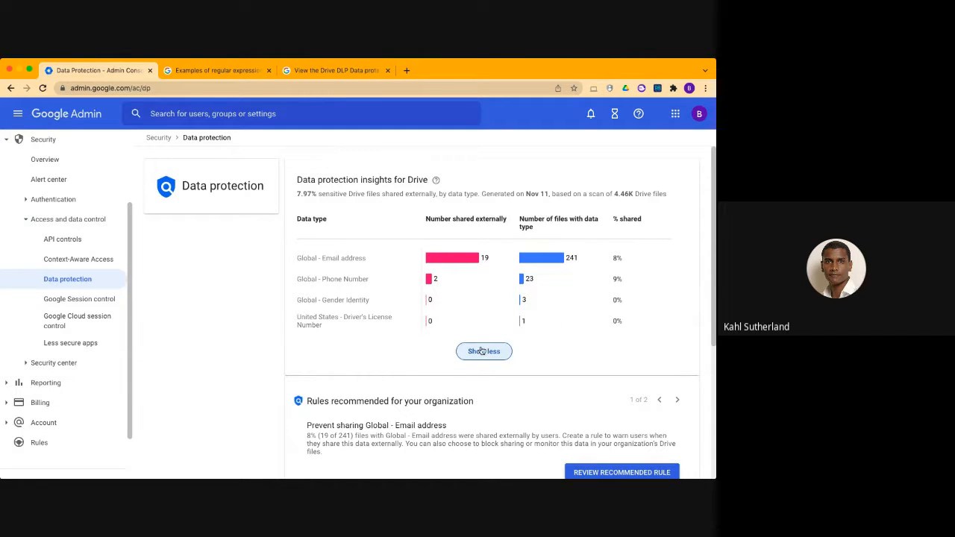
Read the recommended rule Prevent sharing Global - Email address and compare it with the Drive insights report
scroll(521, 308, down, 3)
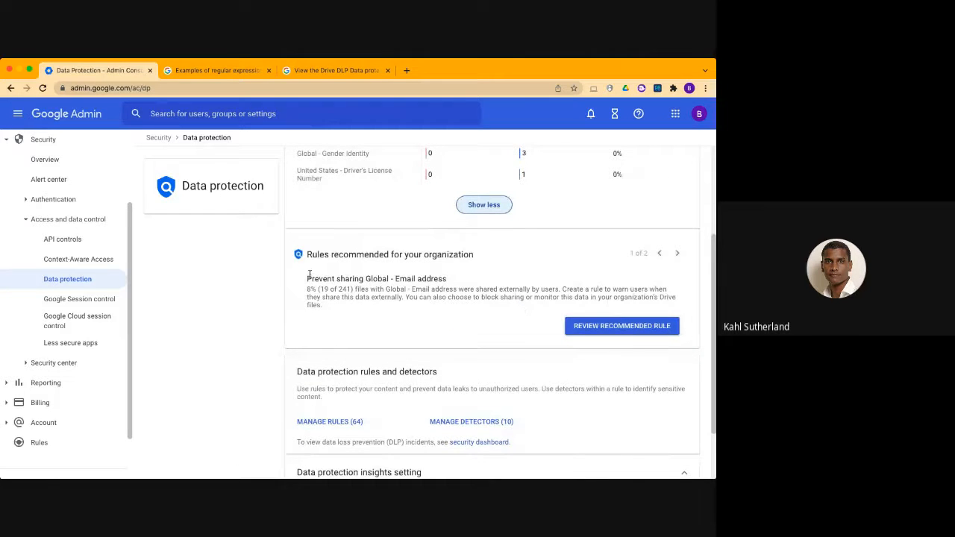
drag(307, 277, 357, 315)
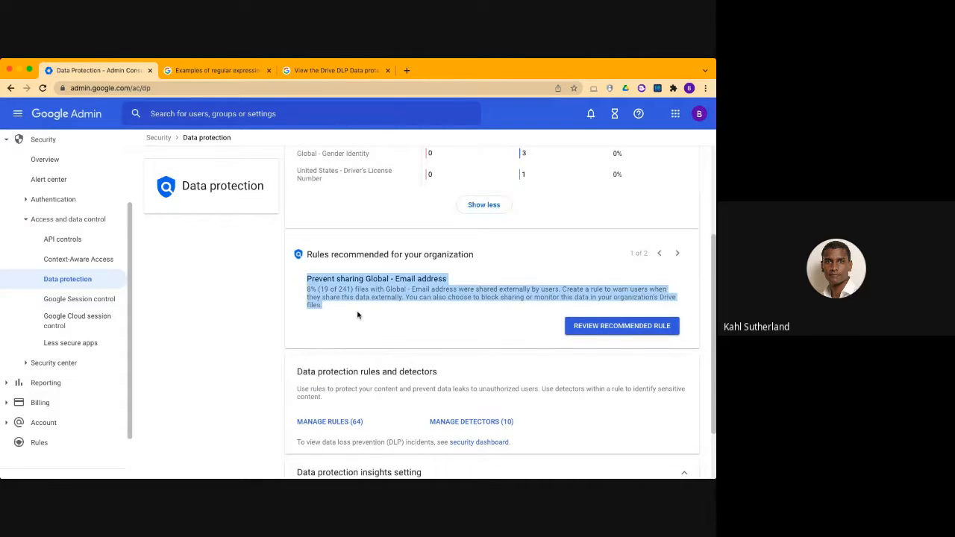
scroll(357, 315, up, 2)
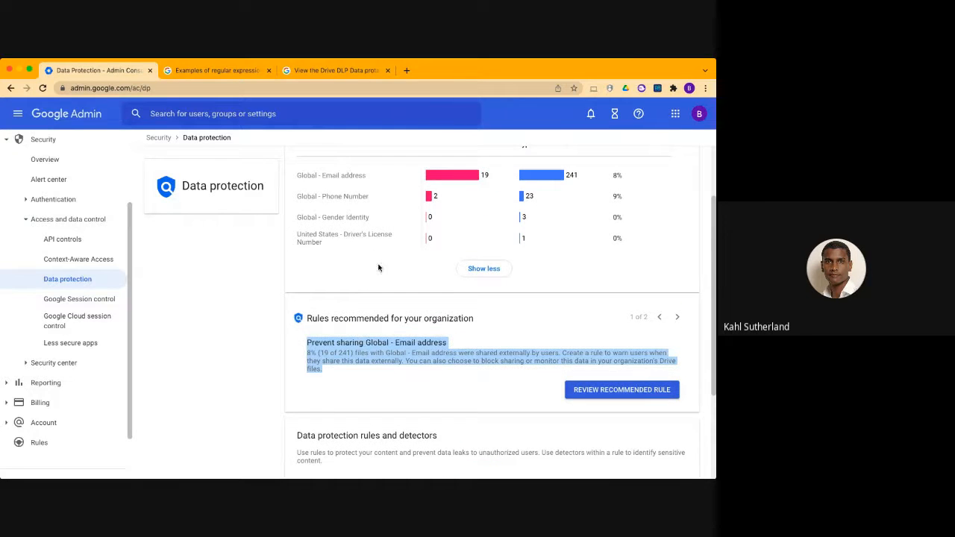
scroll(396, 207, up, 2)
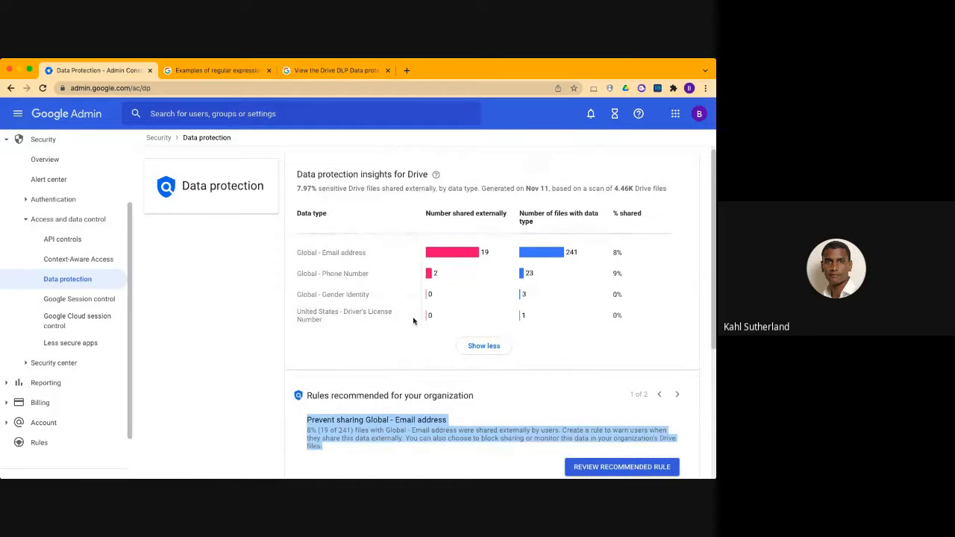
scroll(413, 321, down, 5)
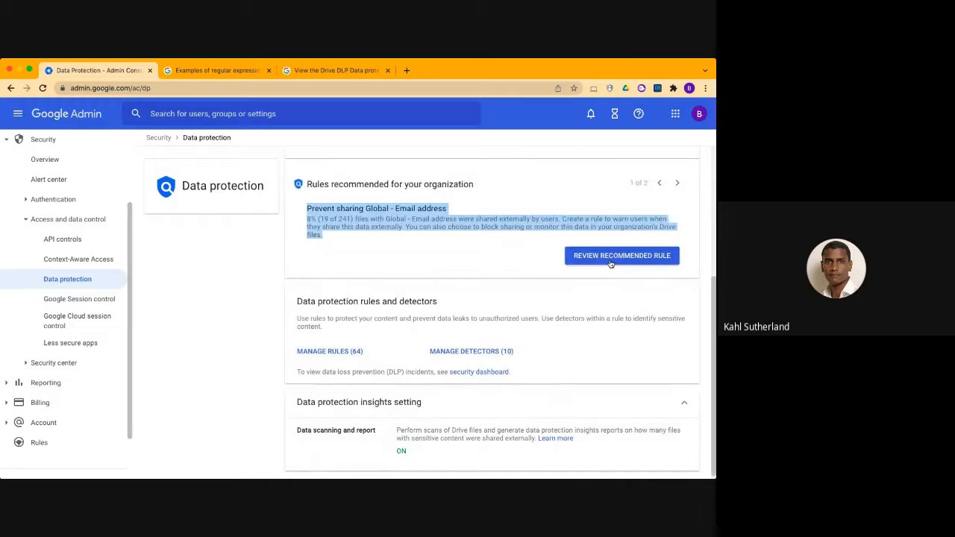
View the second recommended rule, return to the first, and check the rules and detectors section
click(678, 185)
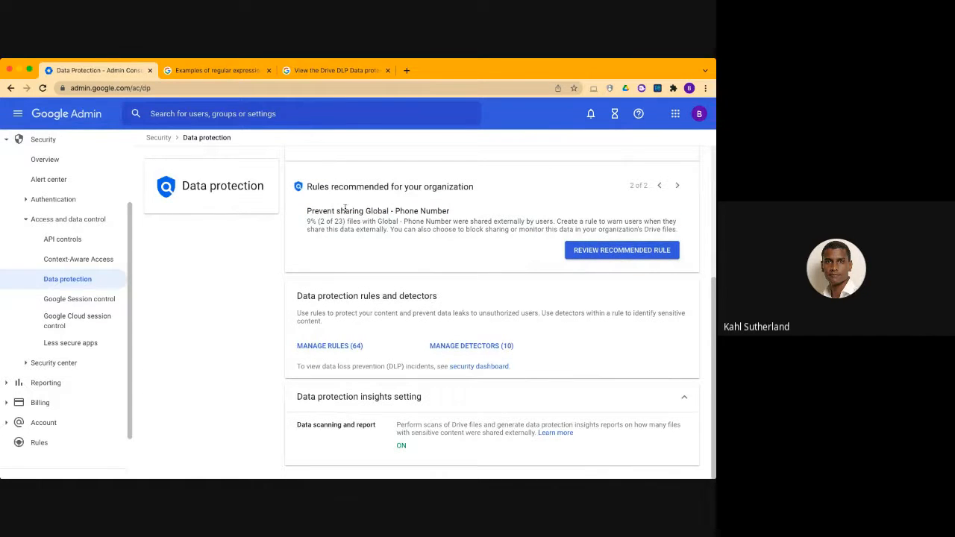
click(659, 185)
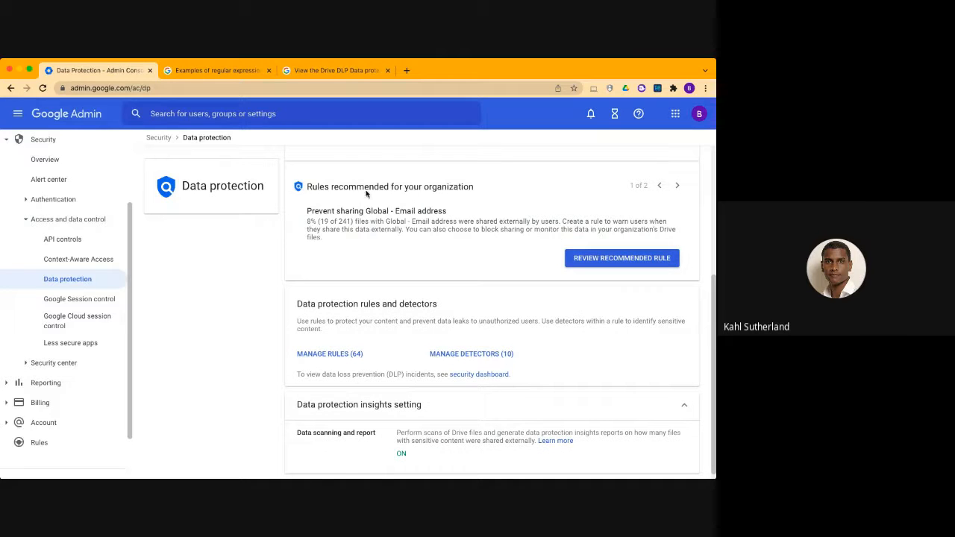
scroll(399, 237, down, 1)
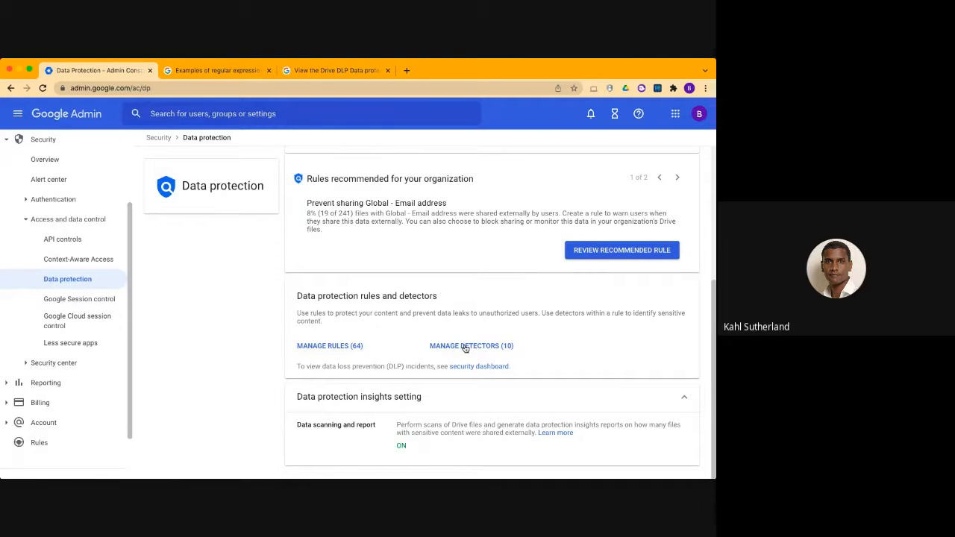
scroll(464, 348, up, 3)
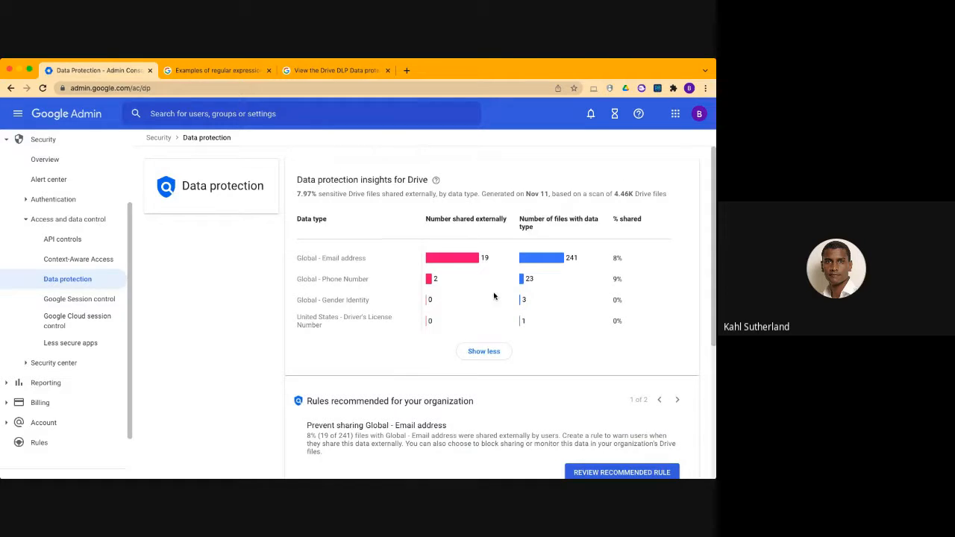
Review the Drive insights data types again, collapsing the list and expanding it to its full length
drag(297, 180, 412, 189)
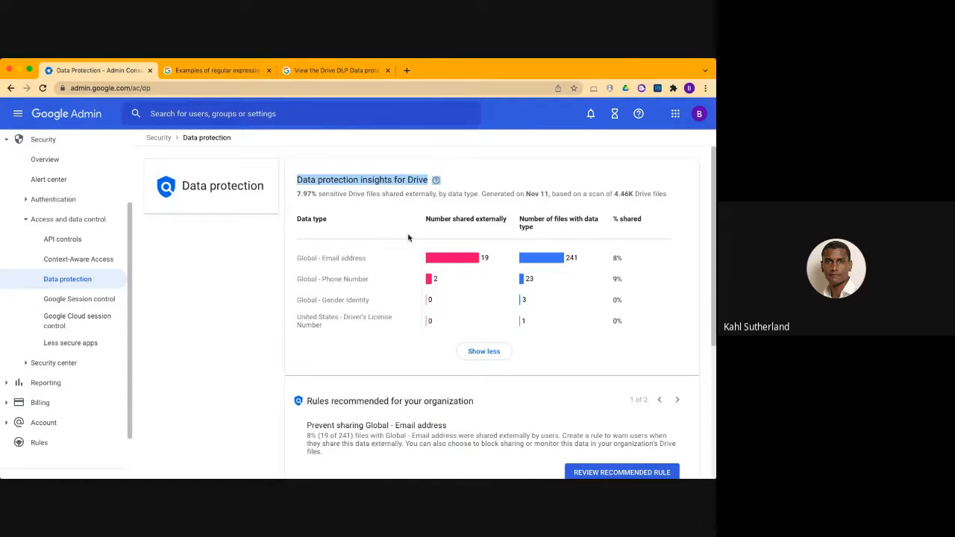
click(391, 280)
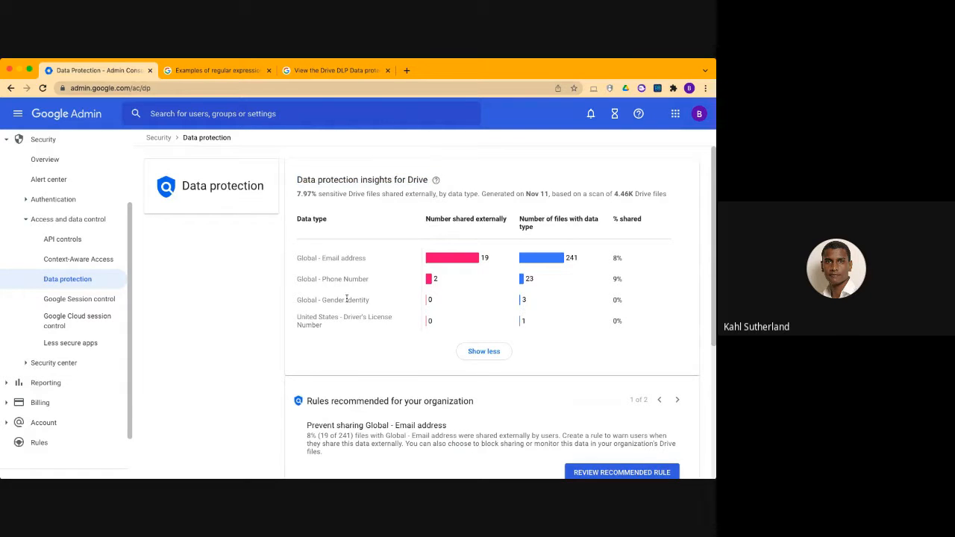
click(485, 354)
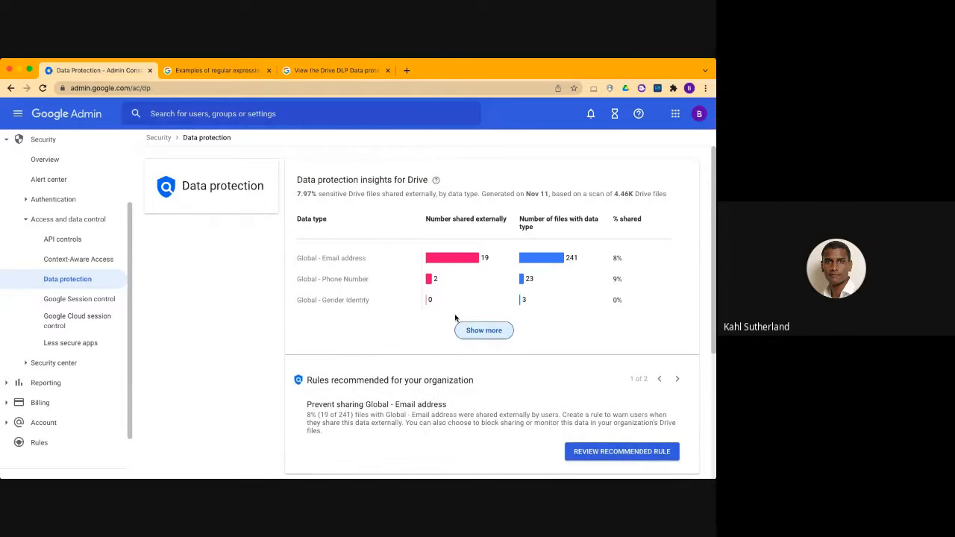
click(491, 328)
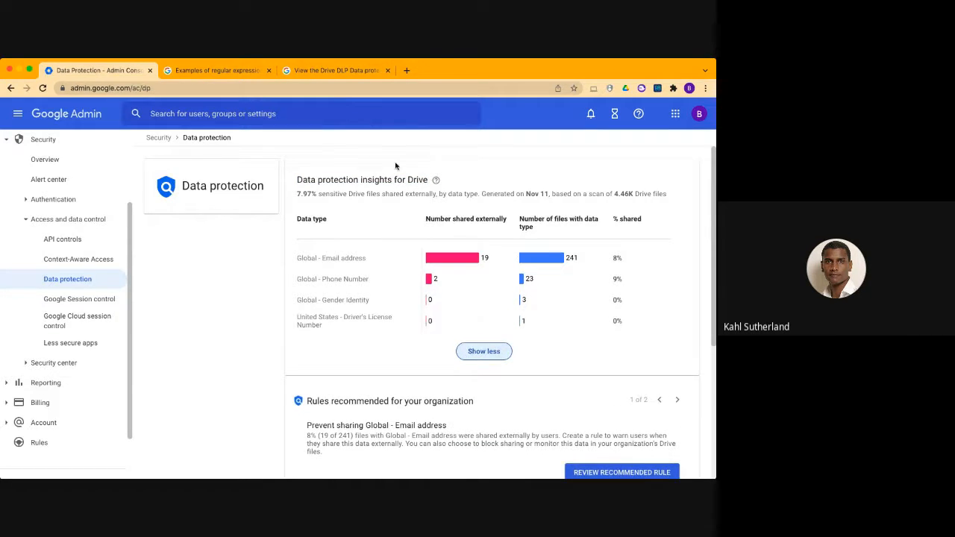
Switch to the Google Workspace Admin Help article listing the common detectors used for the Data protection insights report
click(338, 71)
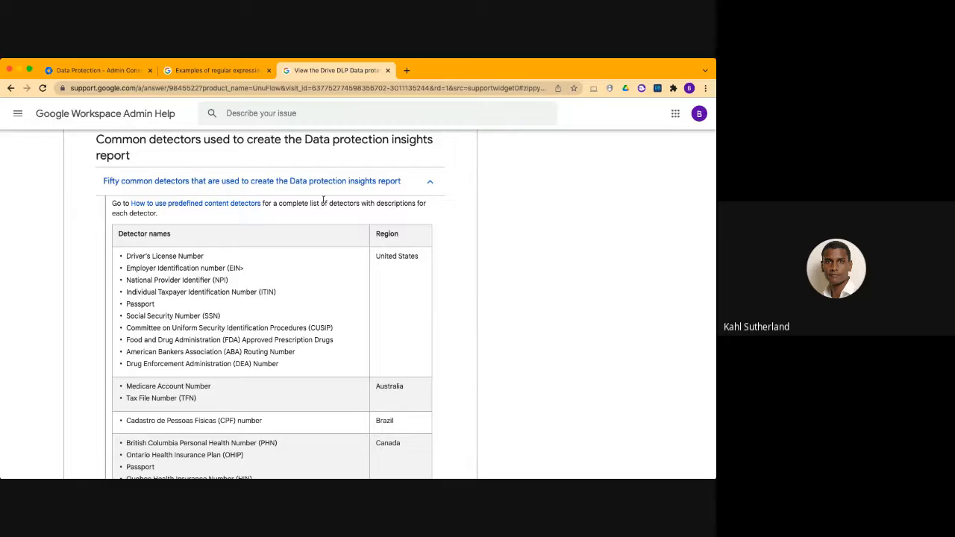
click(216, 70)
click(318, 70)
click(120, 70)
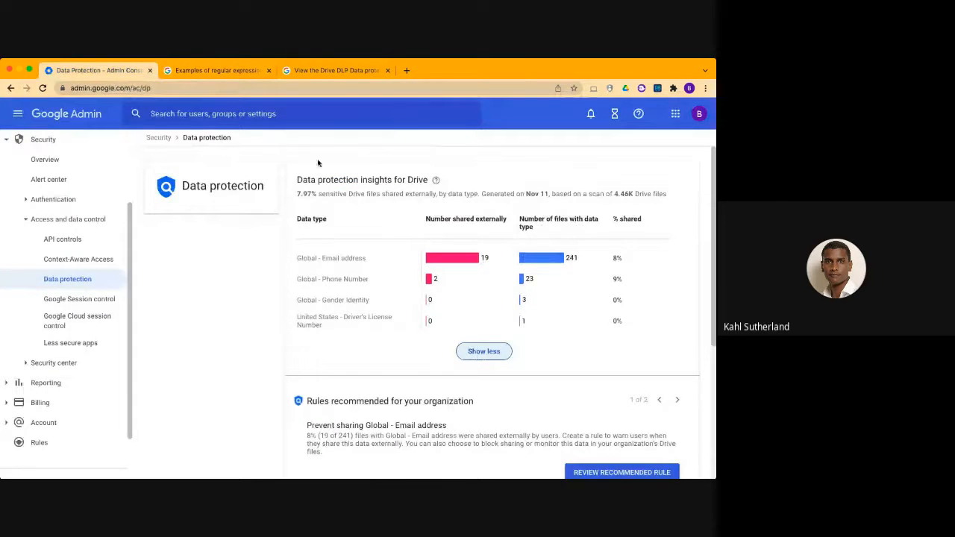
click(328, 70)
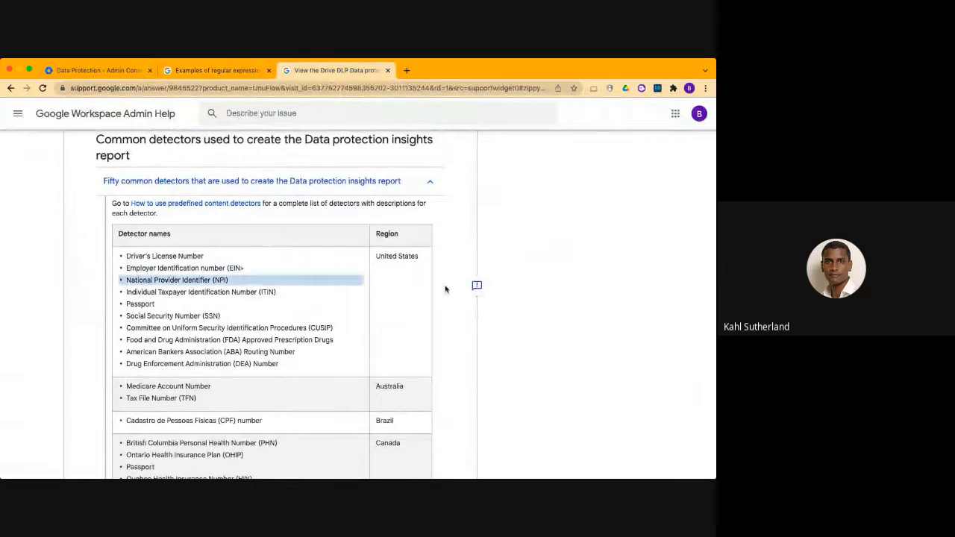
Examine the table of fifty common detectors by region, from the United States entries through the other countries
scroll(475, 269, down, 1)
scroll(146, 260, down, 1)
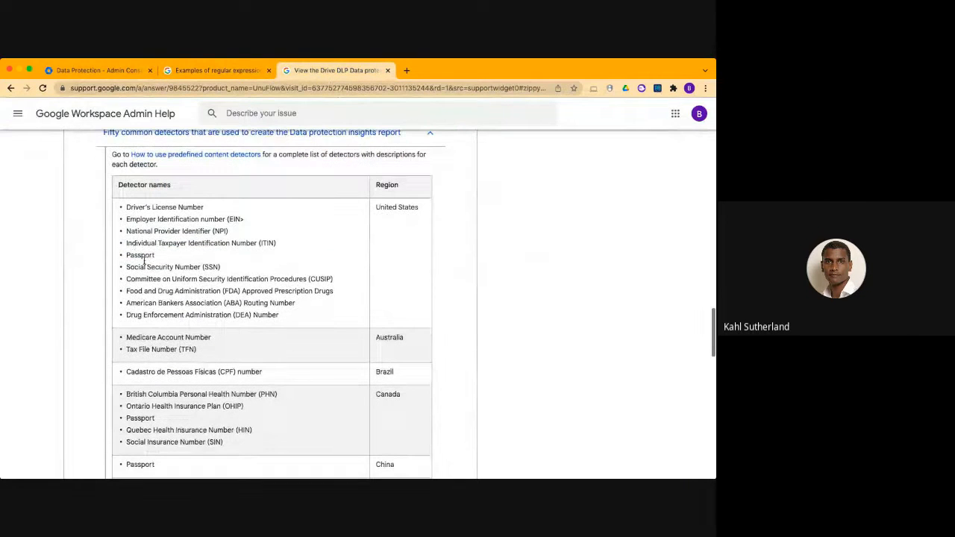
drag(125, 206, 288, 313)
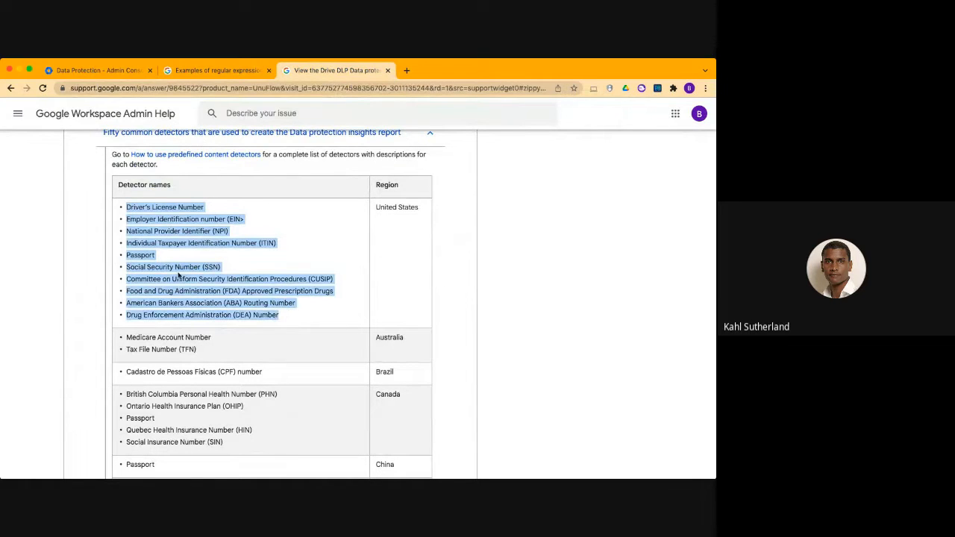
click(315, 265)
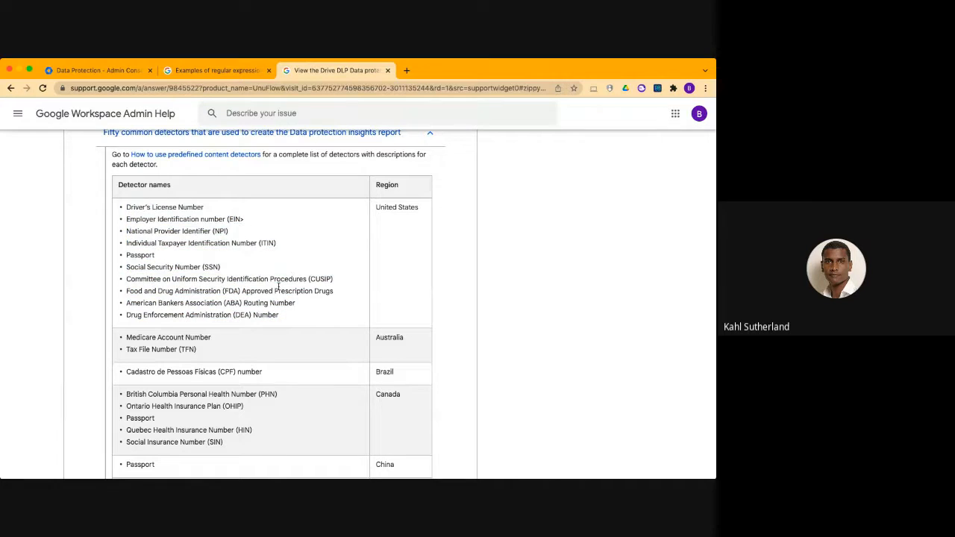
scroll(290, 320, down, 2)
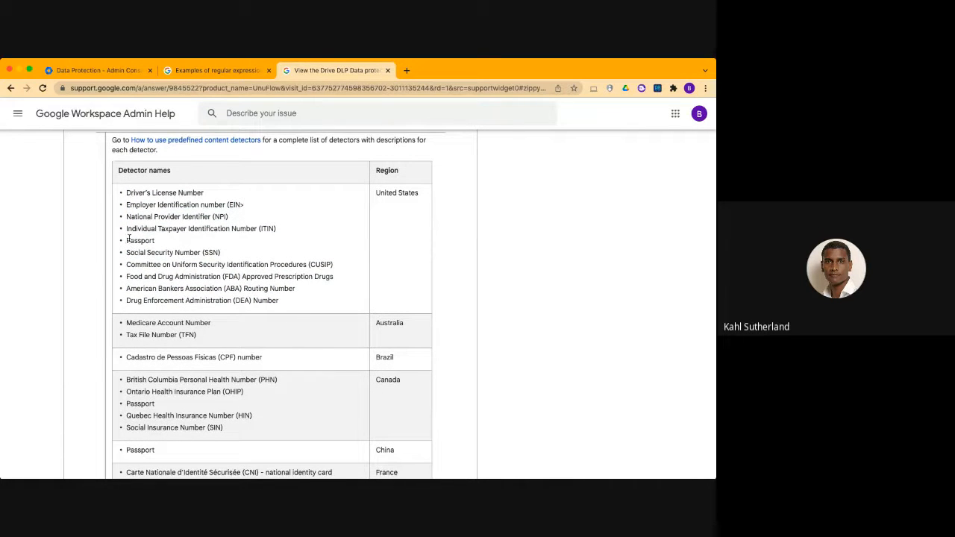
scroll(187, 298, down, 4)
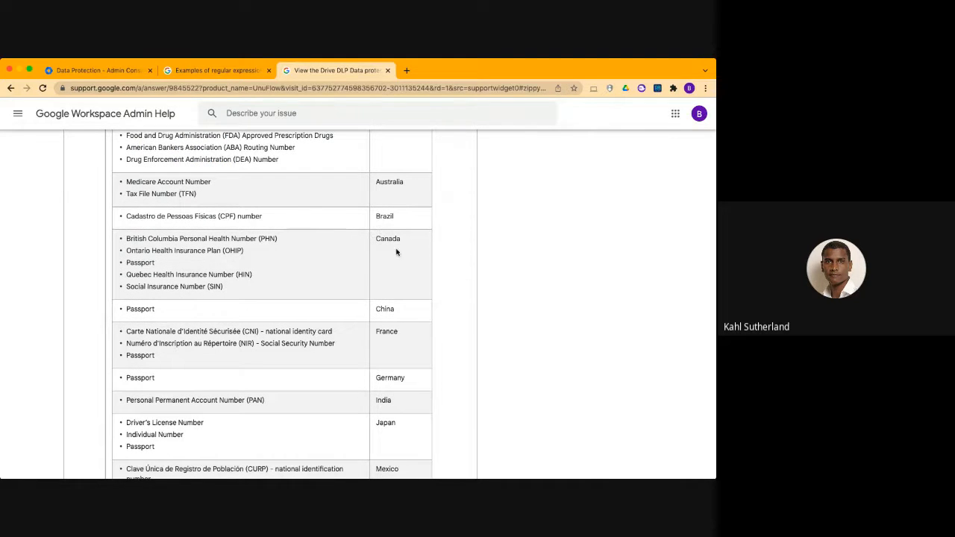
scroll(398, 329, down, 3)
scroll(398, 329, down, 5)
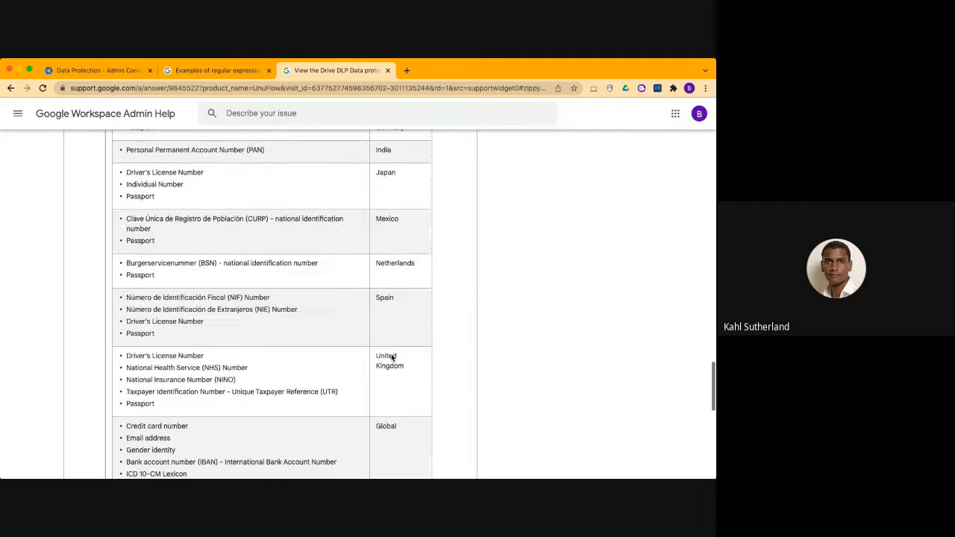
drag(135, 248, 452, 257)
click(452, 258)
scroll(385, 371, down, 8)
scroll(382, 370, up, 20)
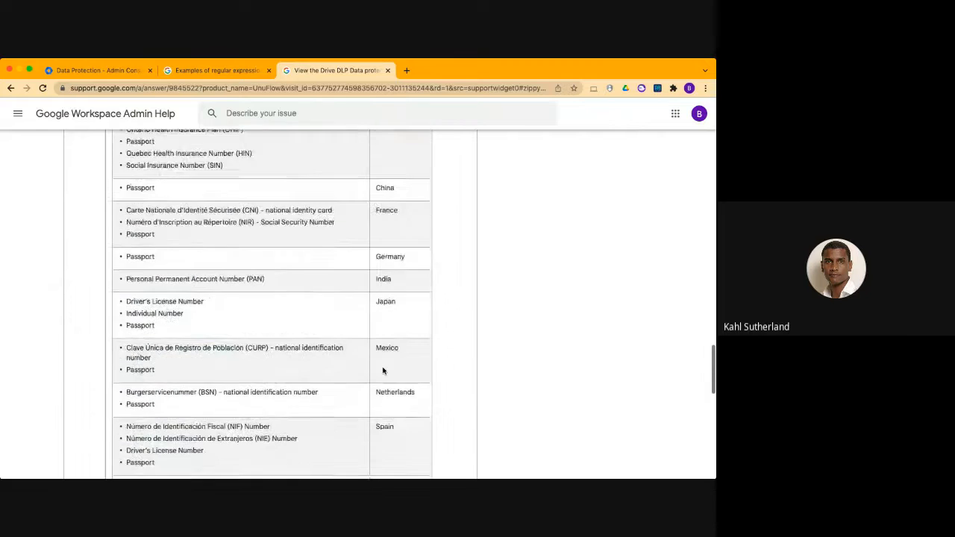
Return to the Data protection page, open the detectors list and check which detector types can be added
scroll(383, 371, up, 1)
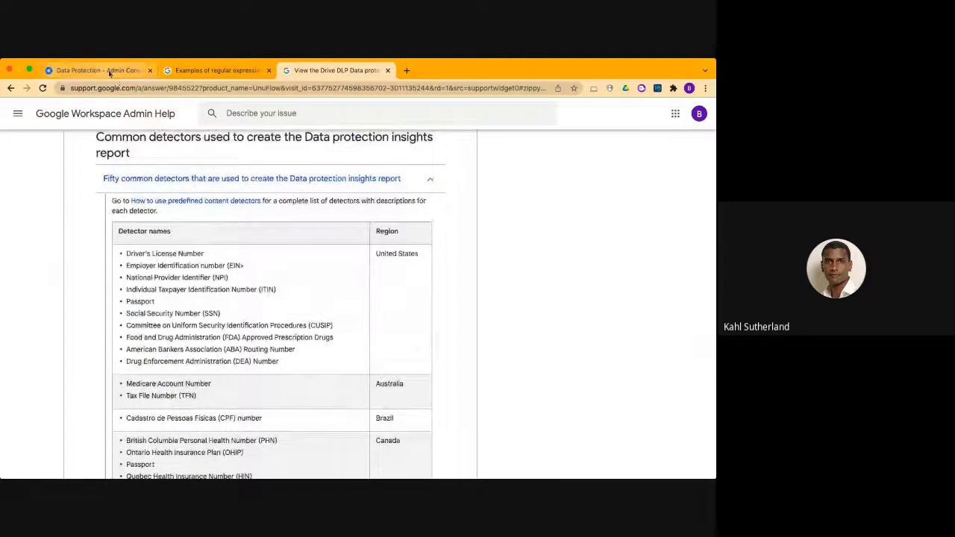
click(93, 71)
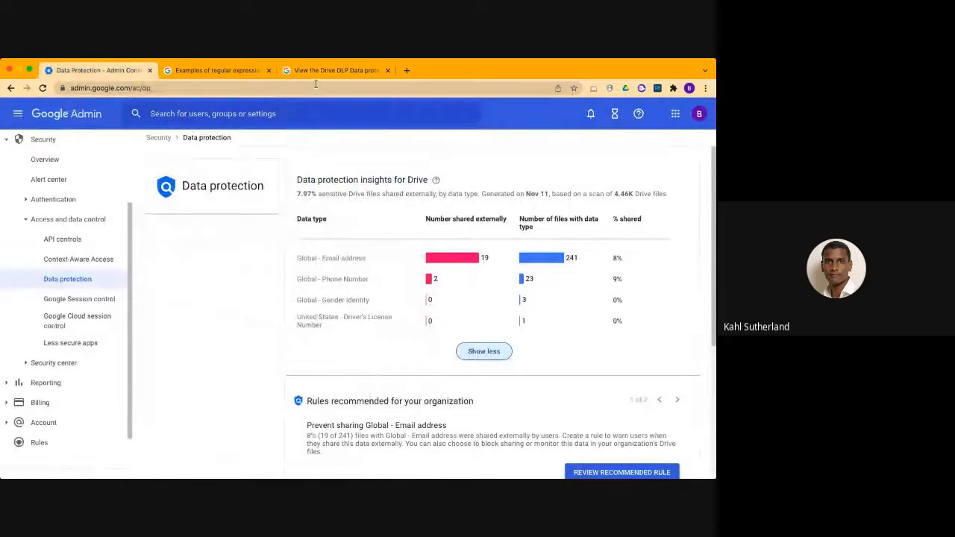
scroll(373, 379, down, 4)
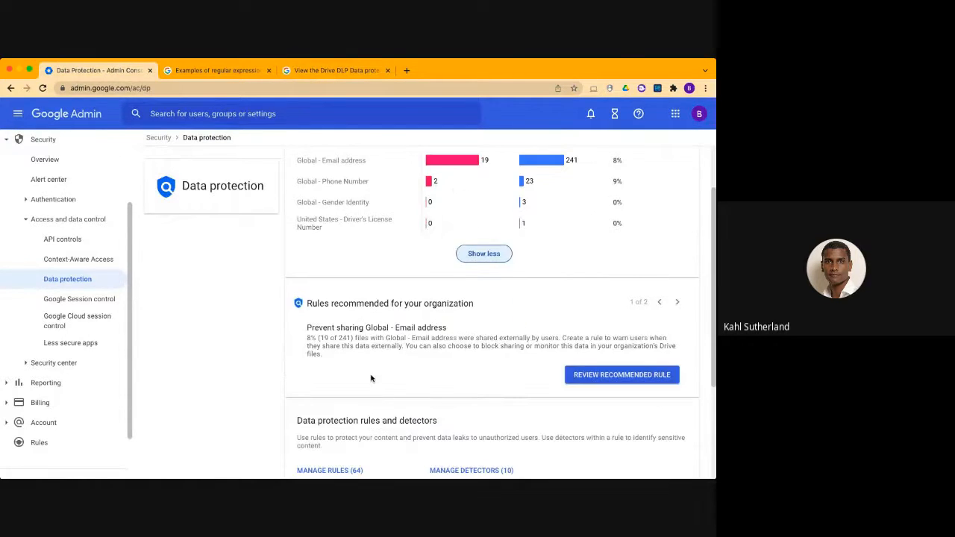
scroll(376, 411, down, 2)
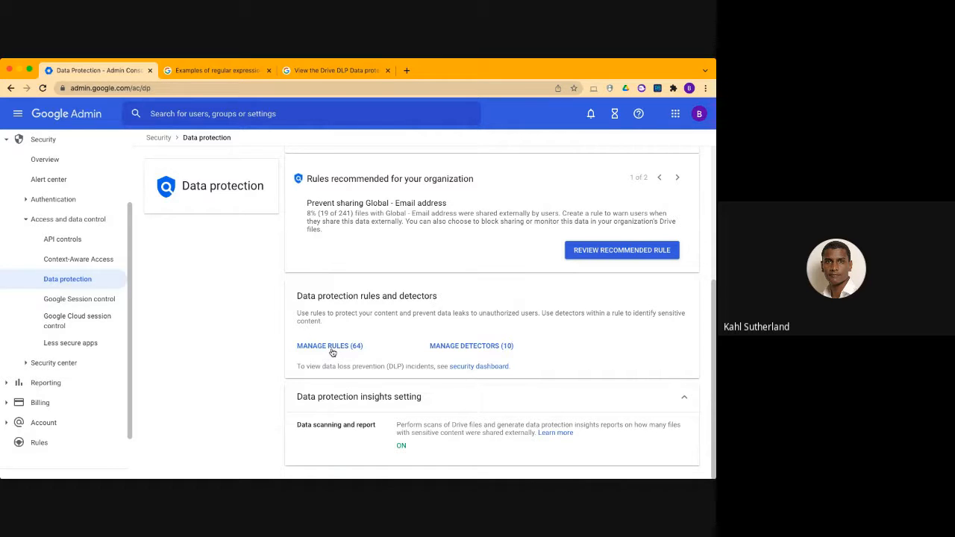
click(468, 348)
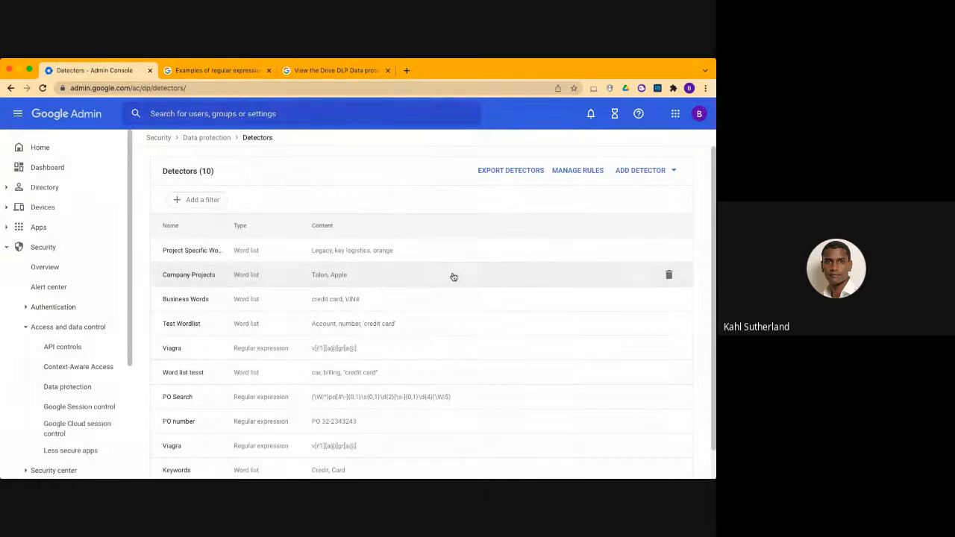
click(651, 175)
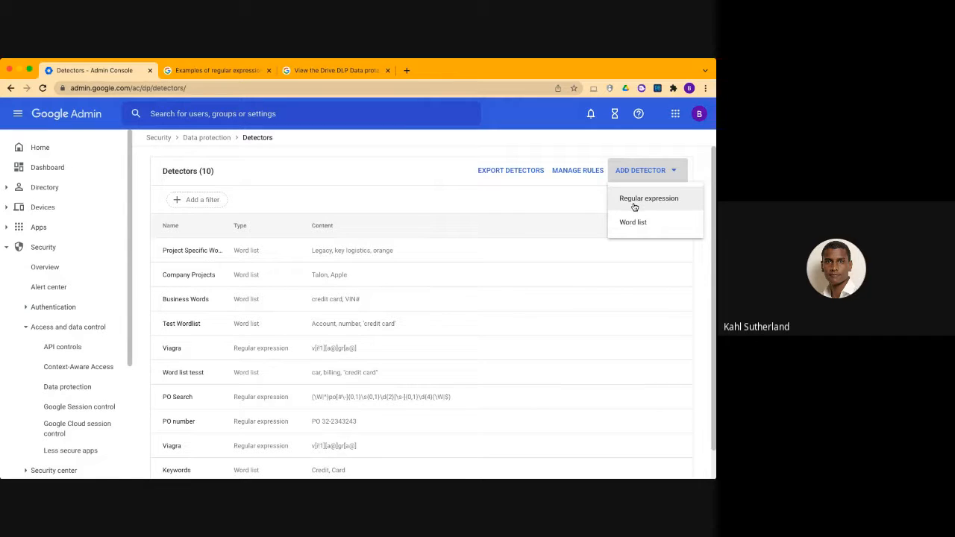
Switch to the regular expression examples article and review the exact phrase usage for "stock tips" and its third regex example
click(203, 74)
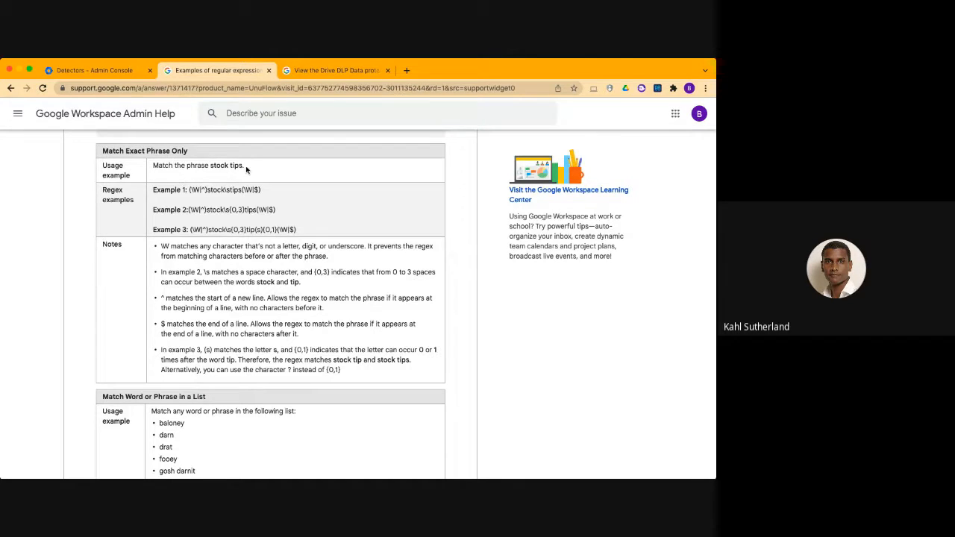
drag(246, 169, 150, 165)
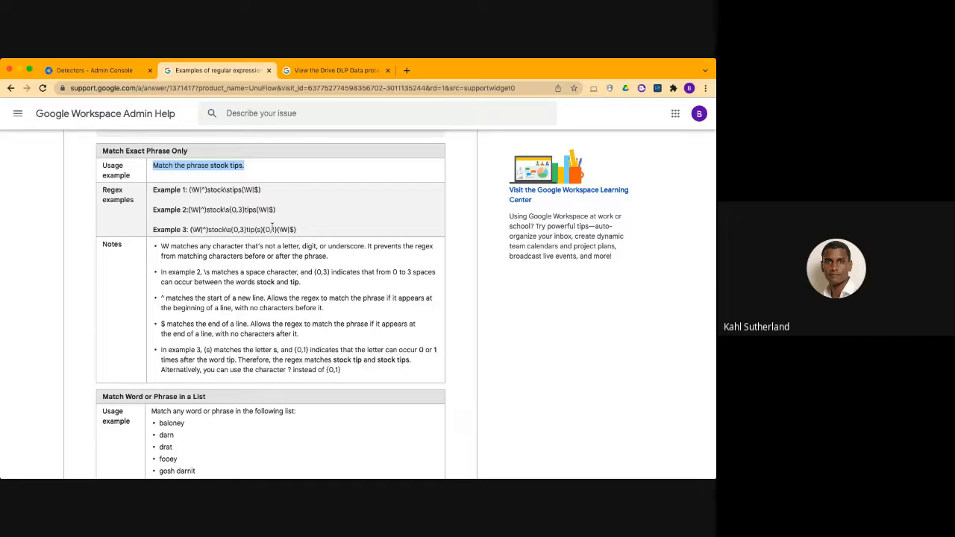
click(275, 229)
drag(298, 234, 190, 232)
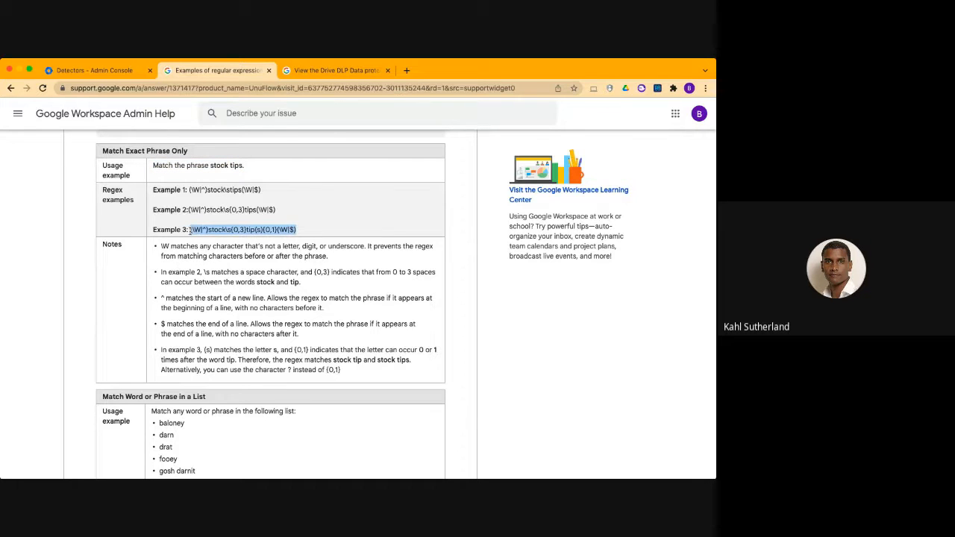
Review the Match Word or Phrase in a List section, highlighting its word list and regex example
scroll(208, 298, down, 1)
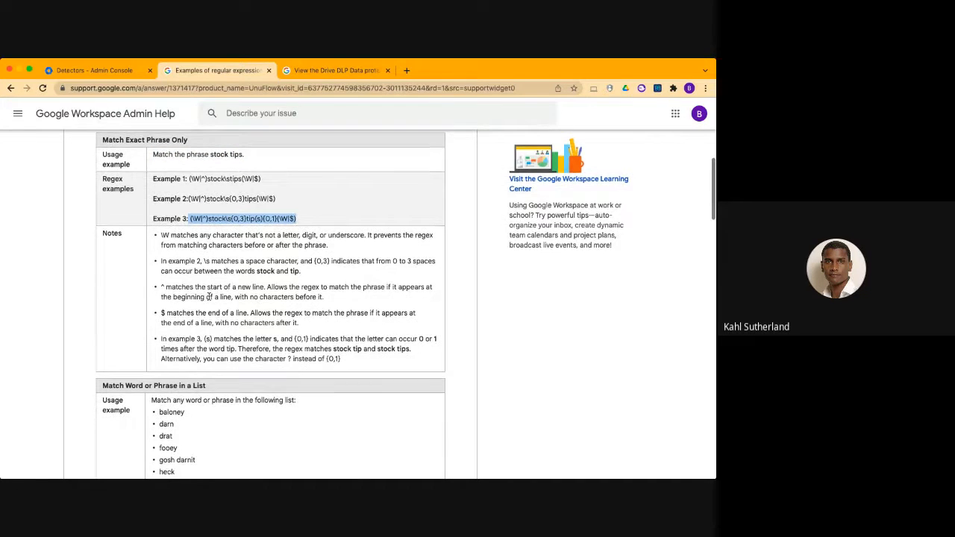
scroll(180, 397, down, 5)
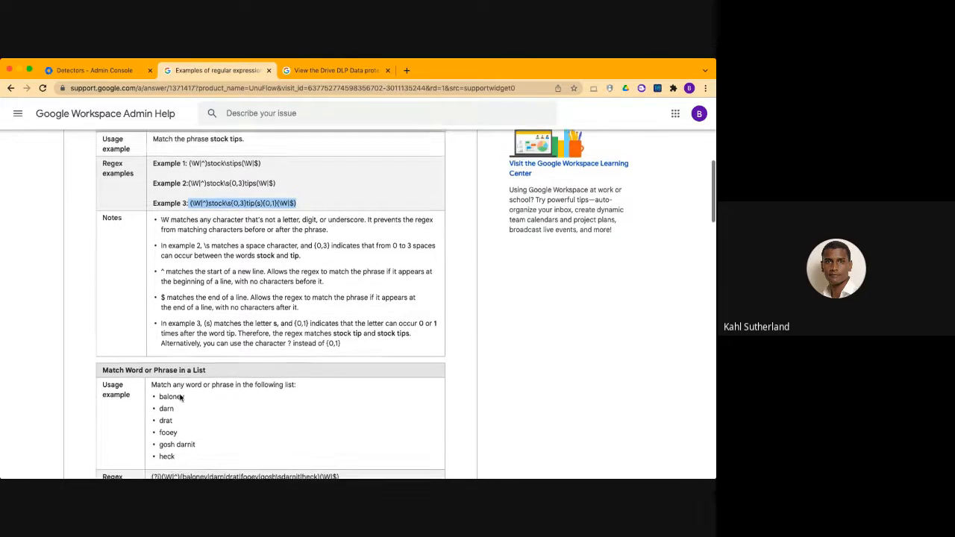
drag(179, 302, 158, 240)
scroll(176, 282, down, 1)
drag(341, 286, 150, 290)
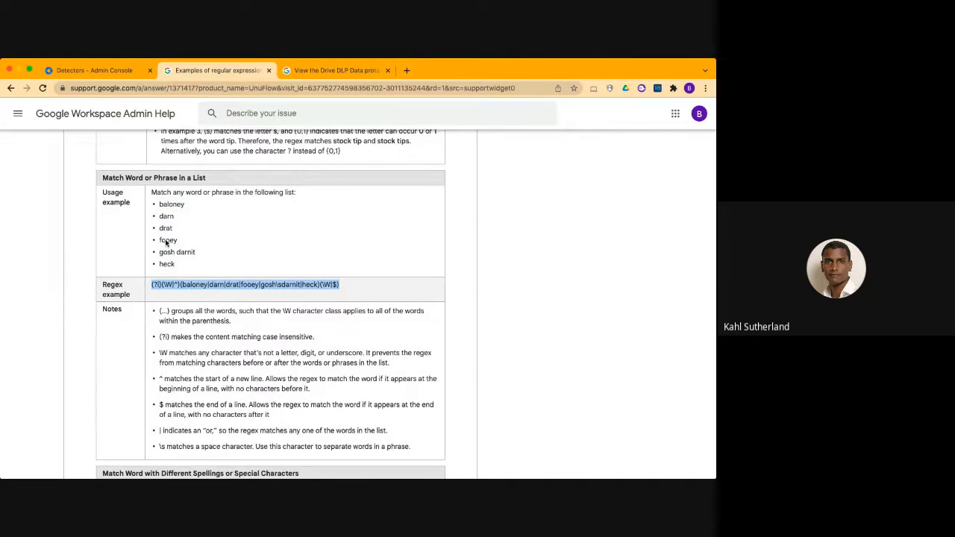
Review the regex usage examples for email addresses from specific domains and for IP addresses in a range, highlighting the domains and range
scroll(175, 290, down, 10)
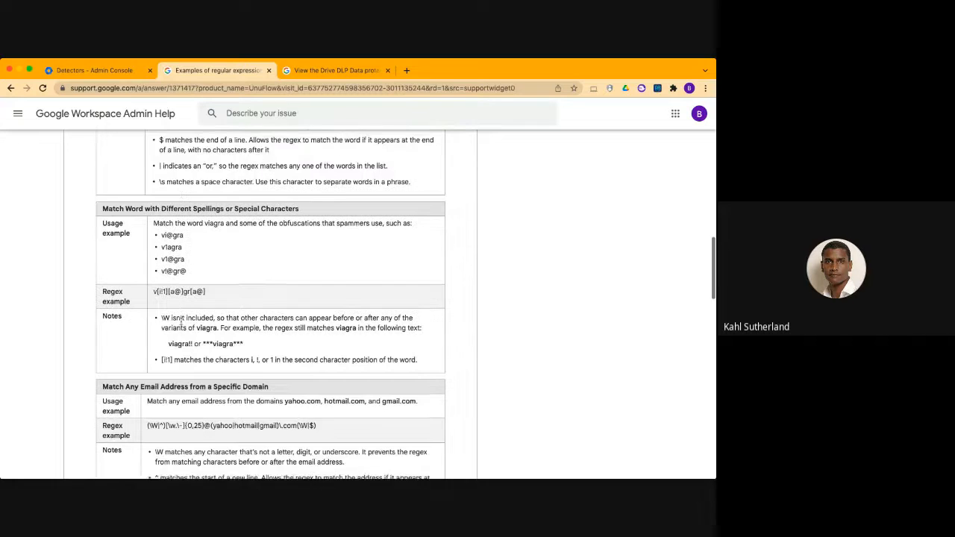
scroll(181, 336, down, 2)
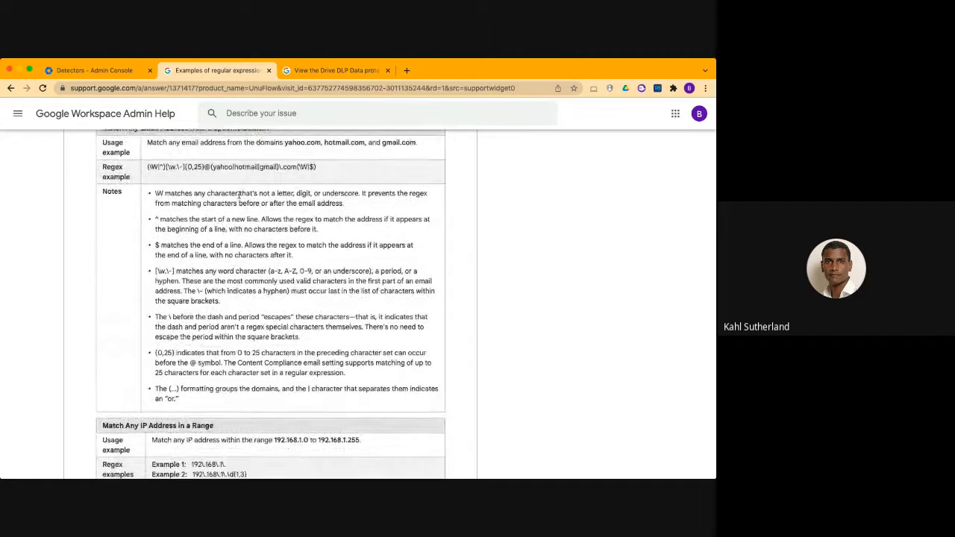
drag(417, 142, 283, 142)
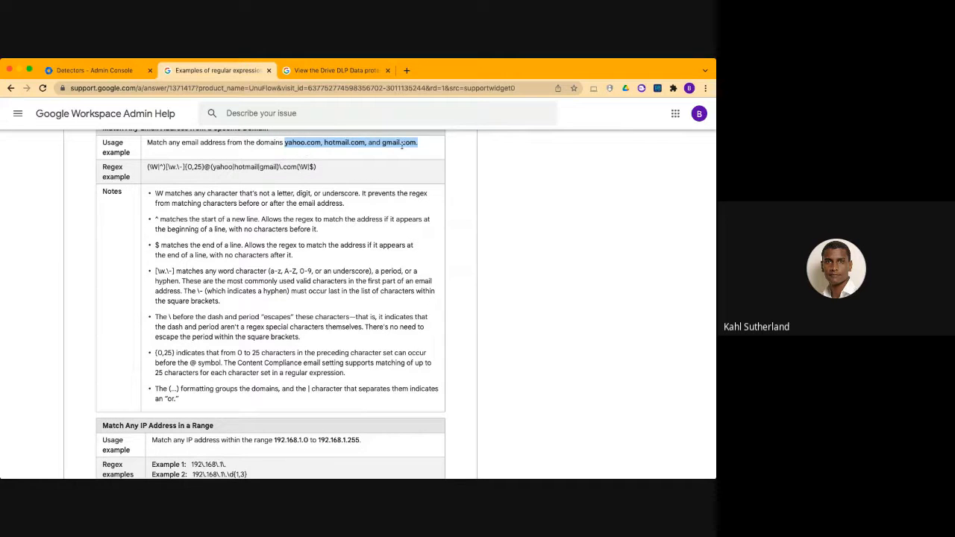
scroll(286, 423, down, 3)
scroll(320, 373, down, 1)
drag(373, 313, 275, 313)
Review the Match an Alphanumeric Format section, highlighting the purchase order number formats and the matching regex example
scroll(281, 335, down, 3)
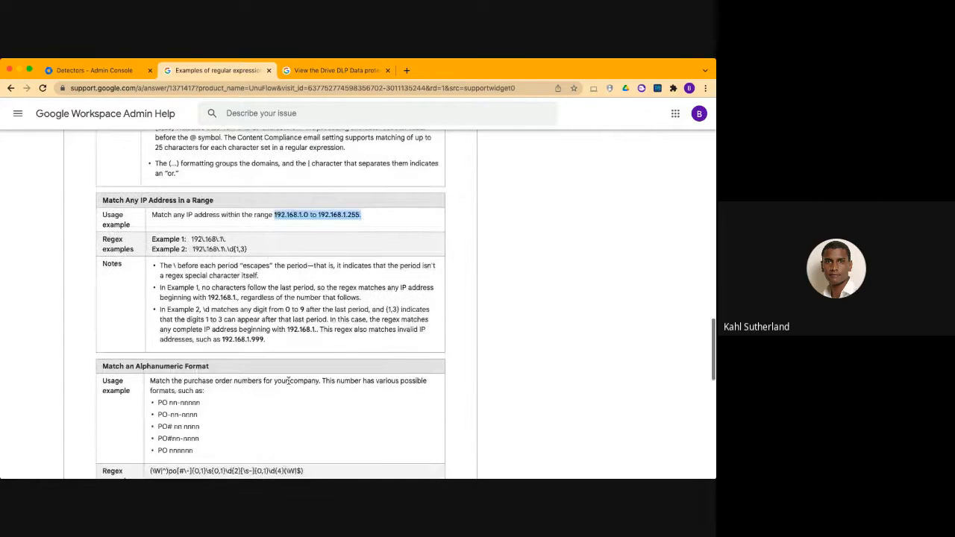
scroll(287, 380, down, 2)
drag(224, 383, 157, 335)
scroll(300, 337, down, 3)
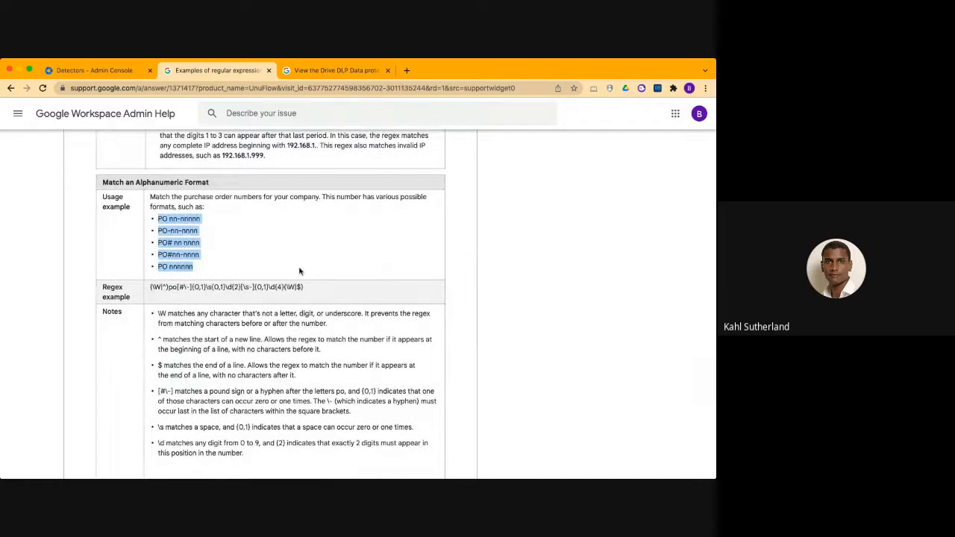
drag(303, 287, 150, 284)
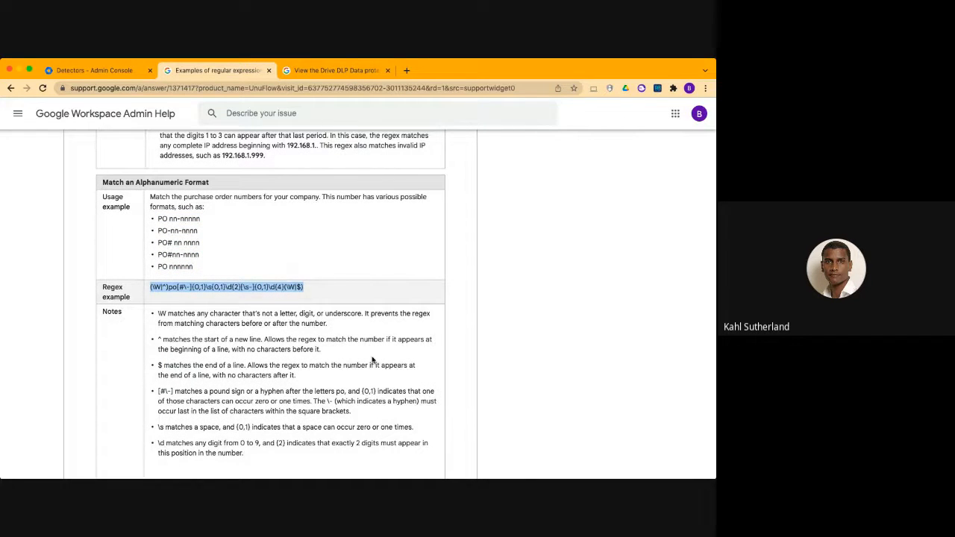
scroll(370, 246, up, 2)
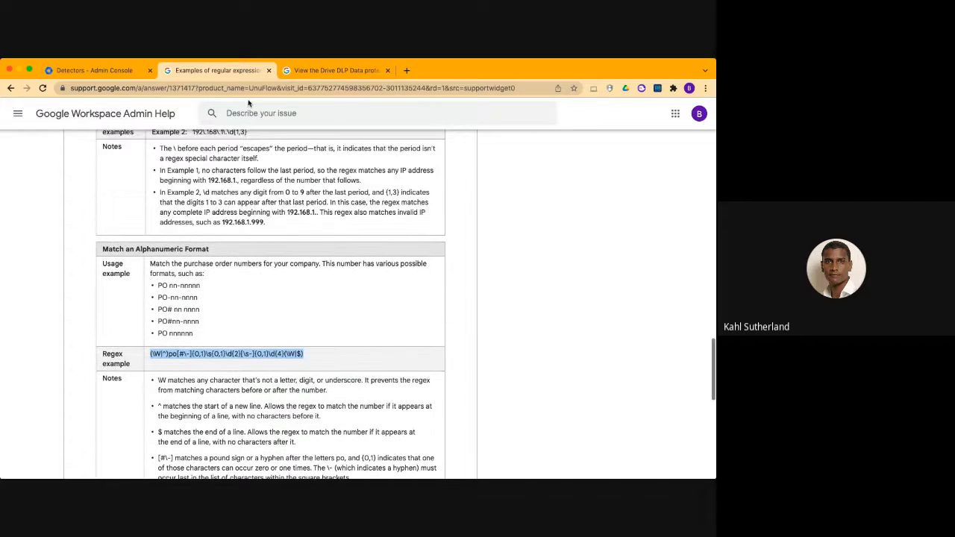
Go back to the Detectors list in the Admin console and view the options for adding a detector again
click(113, 69)
click(493, 199)
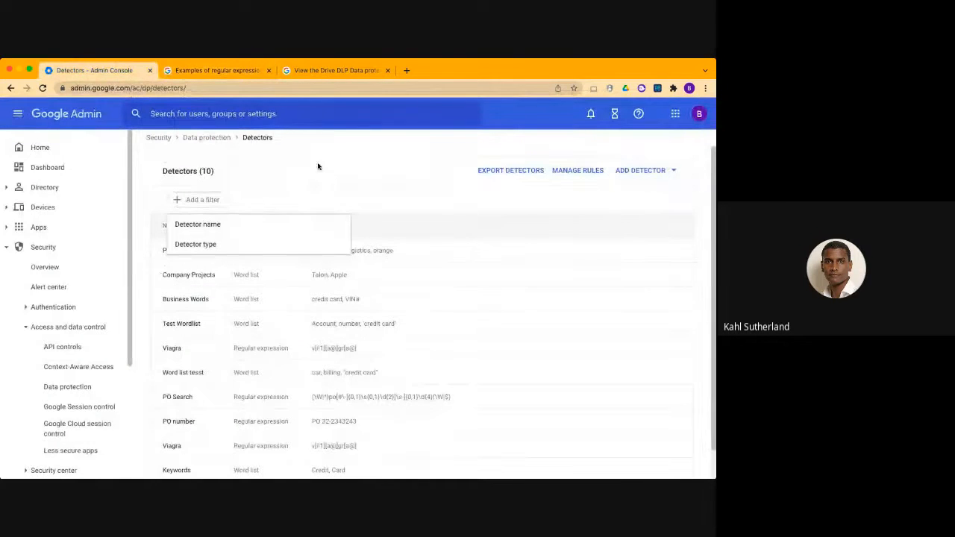
click(667, 173)
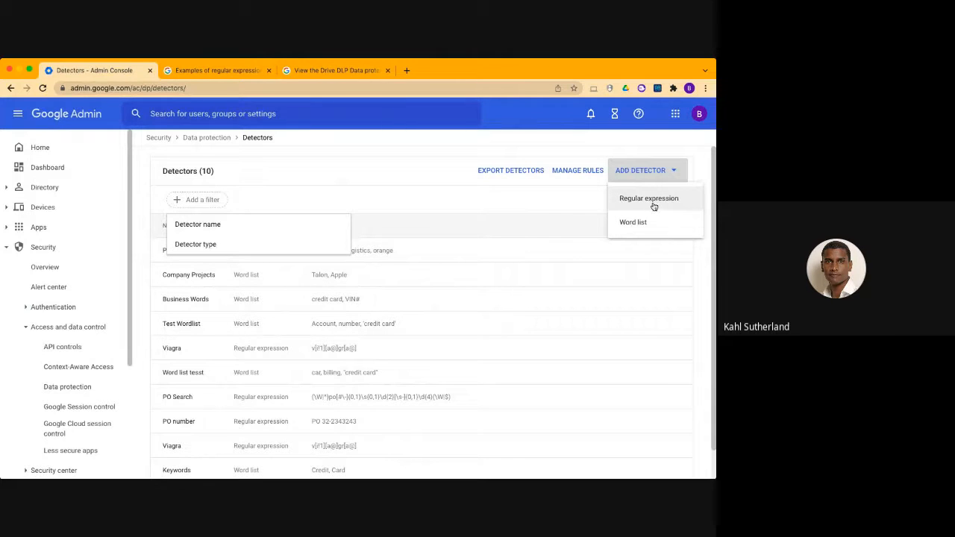
click(526, 230)
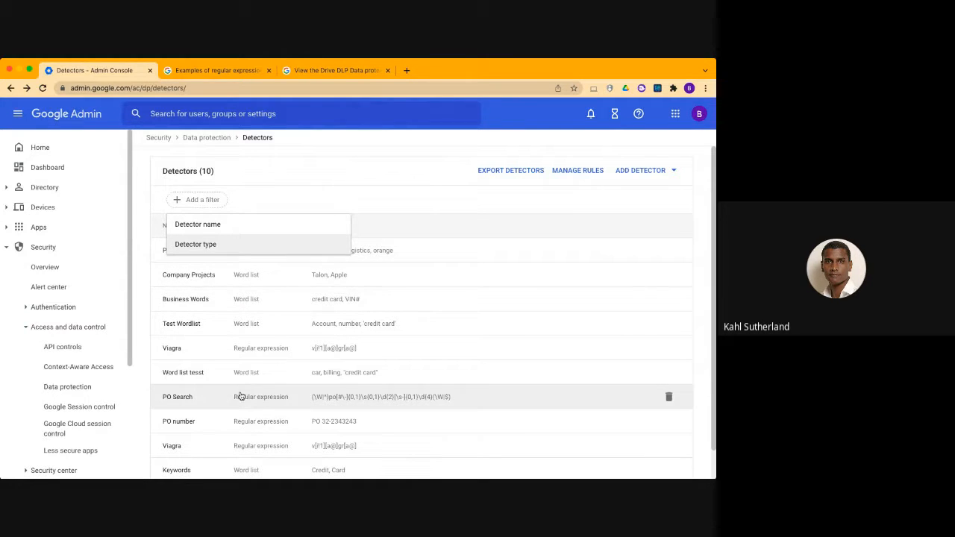
Return to the Data protection page, open the data protection rules list and look through the existing rules
click(213, 137)
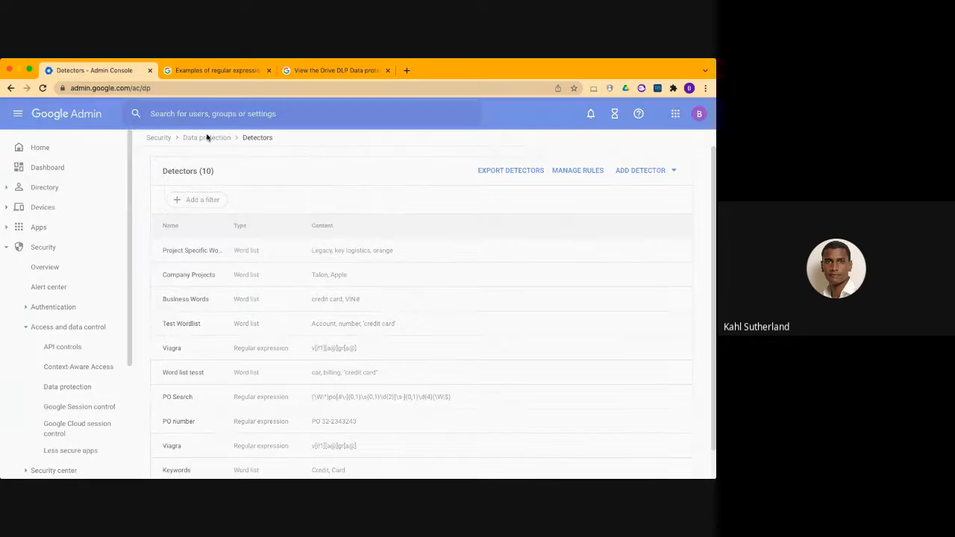
scroll(327, 276, down, 3)
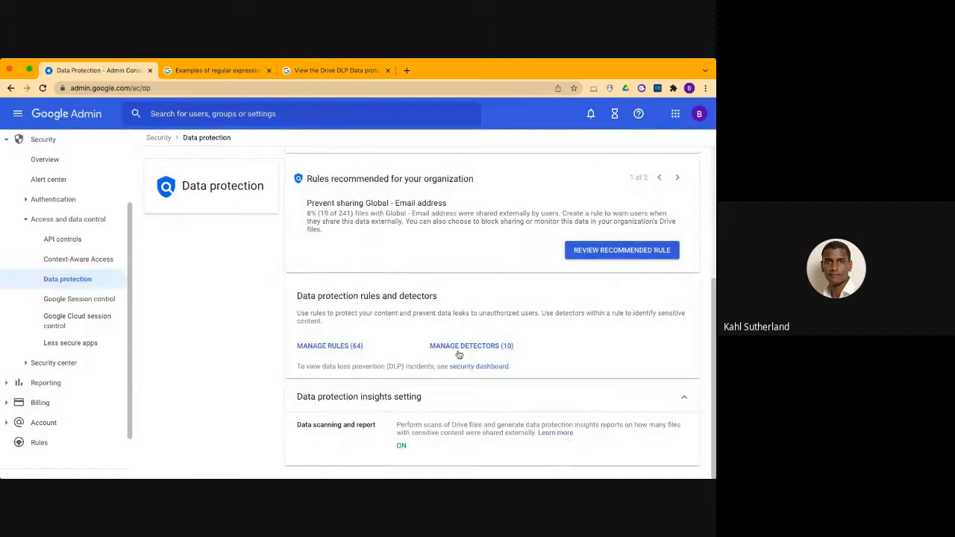
click(317, 346)
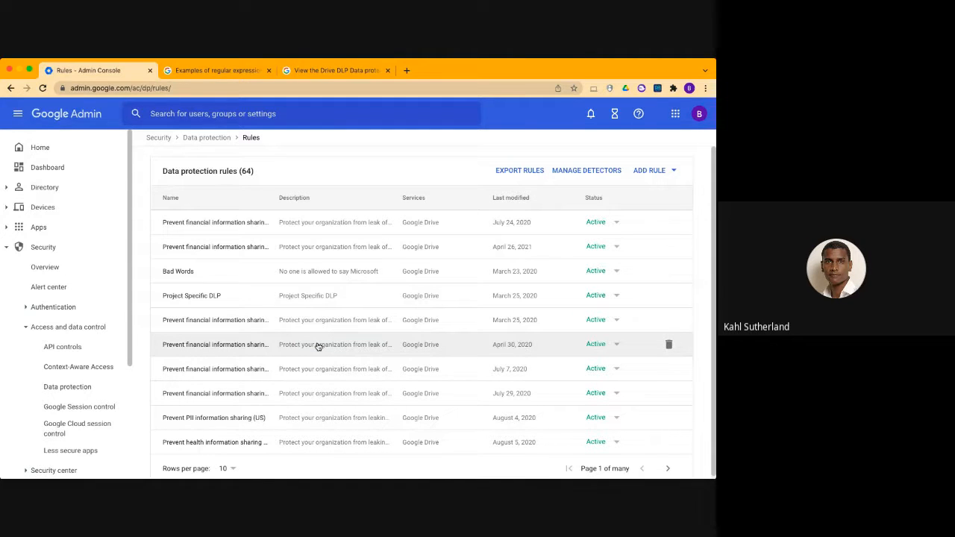
scroll(317, 347, down, 1)
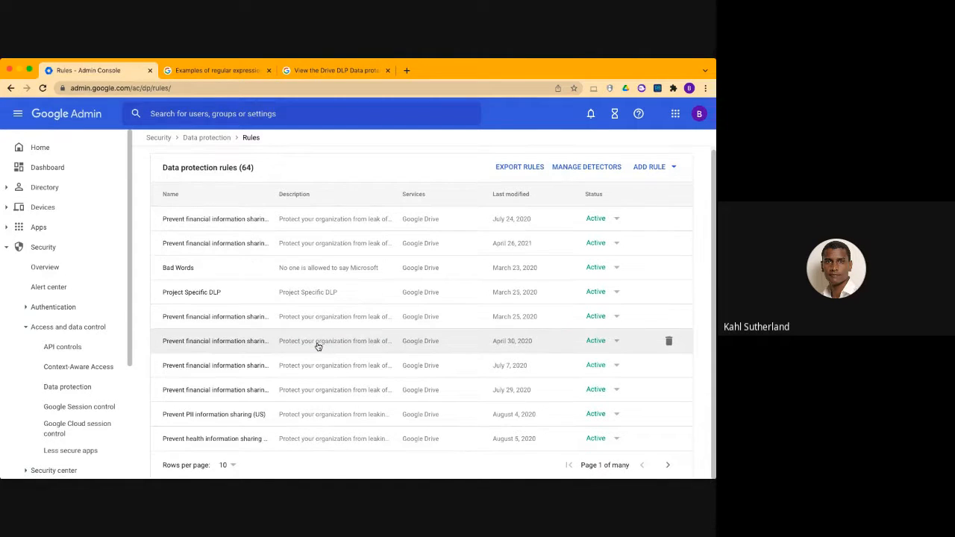
scroll(437, 261, up, 1)
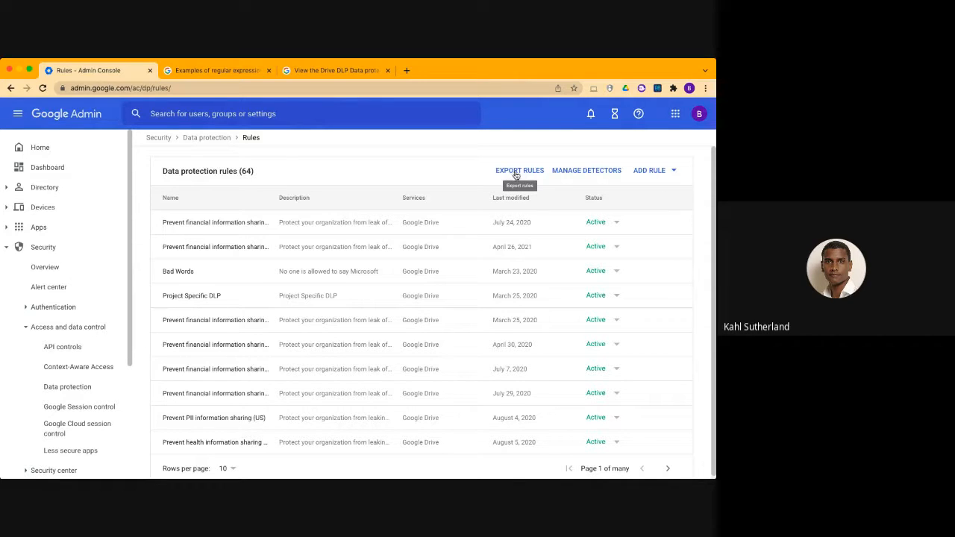
Start a new rule from the "Prevent financial information sharing (International)" template after looking through the available templates
click(659, 173)
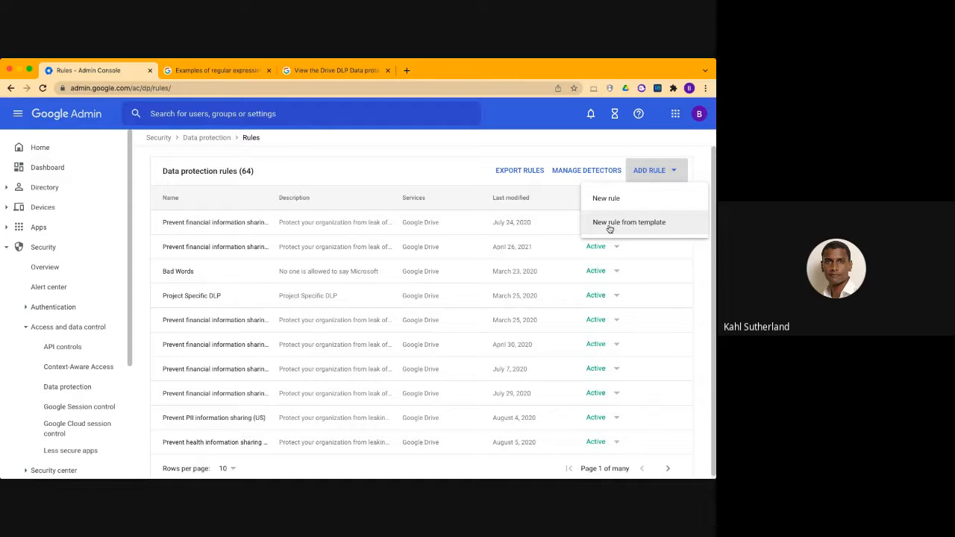
click(634, 224)
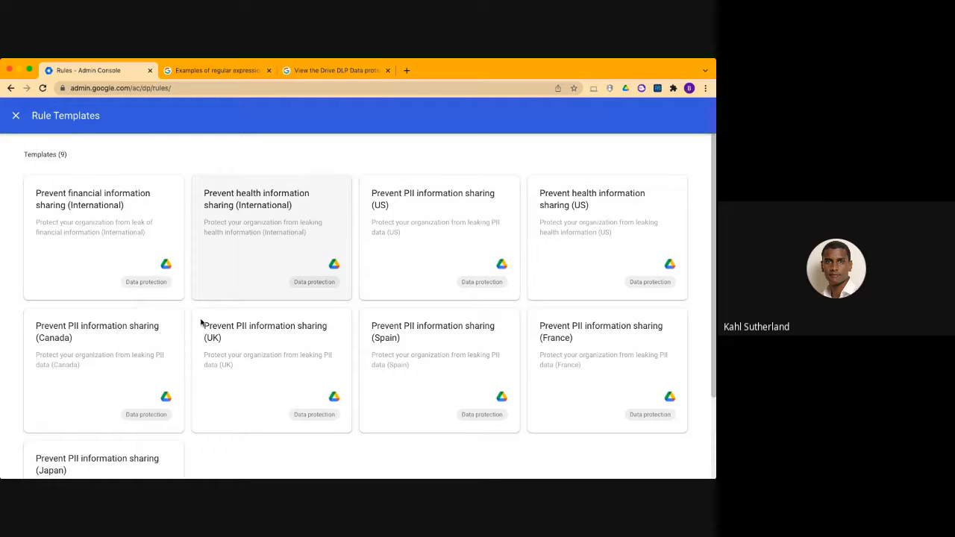
scroll(159, 378, down, 3)
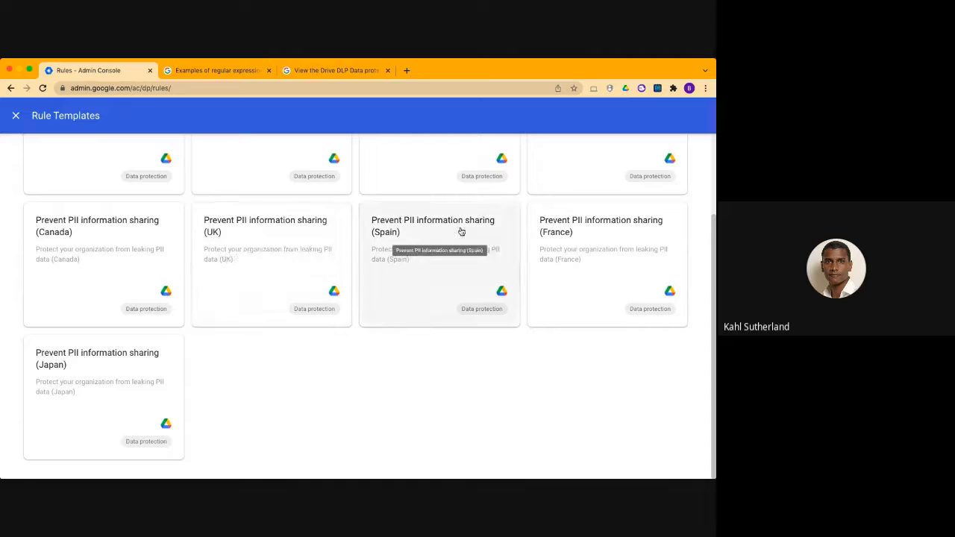
scroll(309, 273, up, 3)
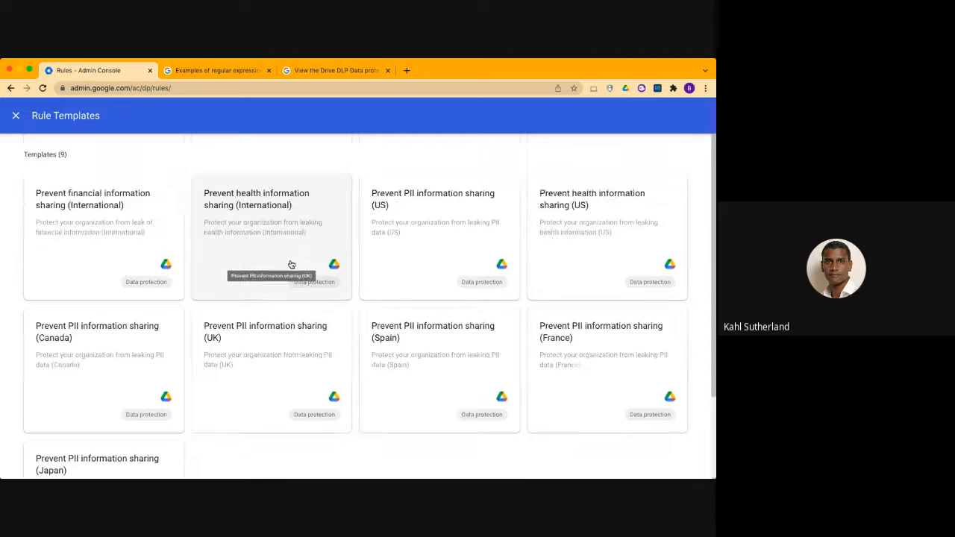
click(125, 234)
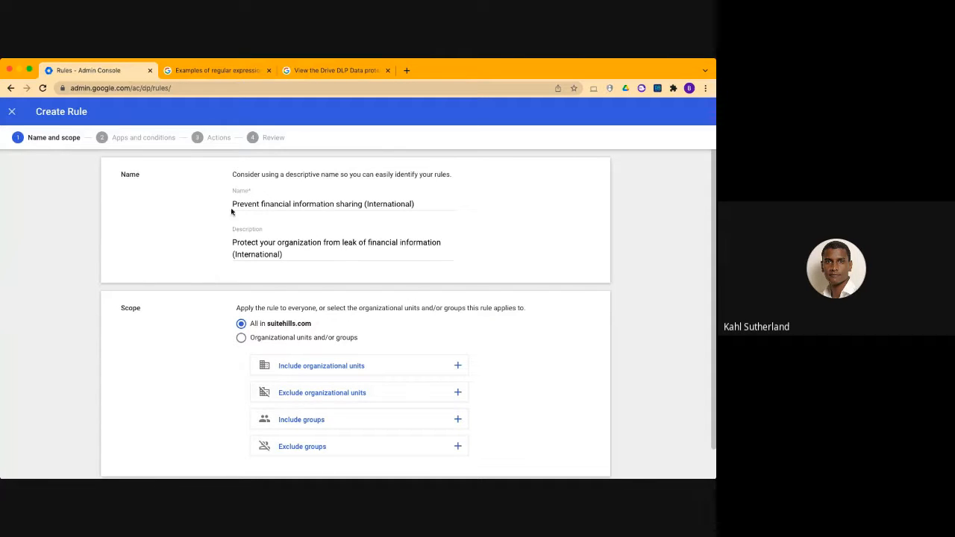
Check the new rule's prefilled name and set its scope to Organizational units and/or groups
drag(420, 204, 204, 209)
click(373, 222)
scroll(373, 222, down, 2)
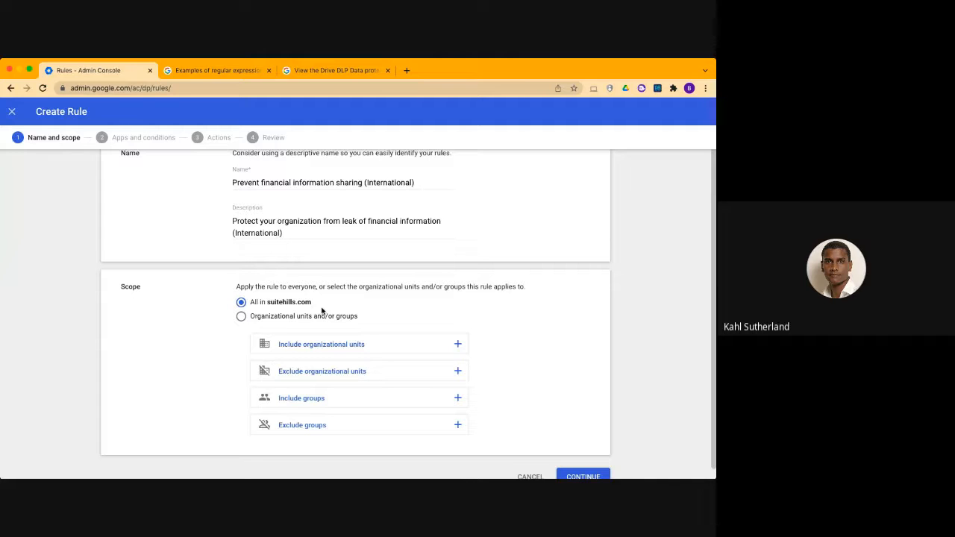
click(241, 318)
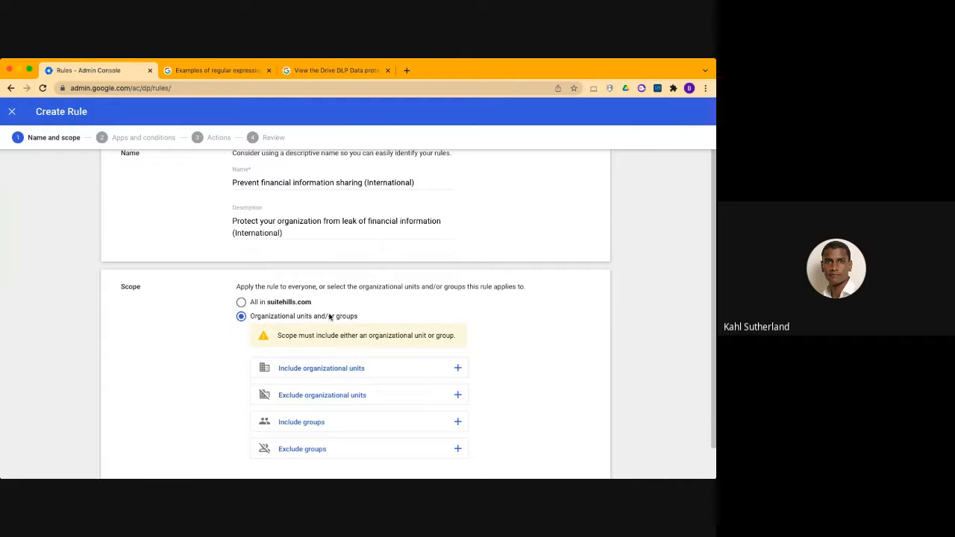
scroll(351, 322, down, 1)
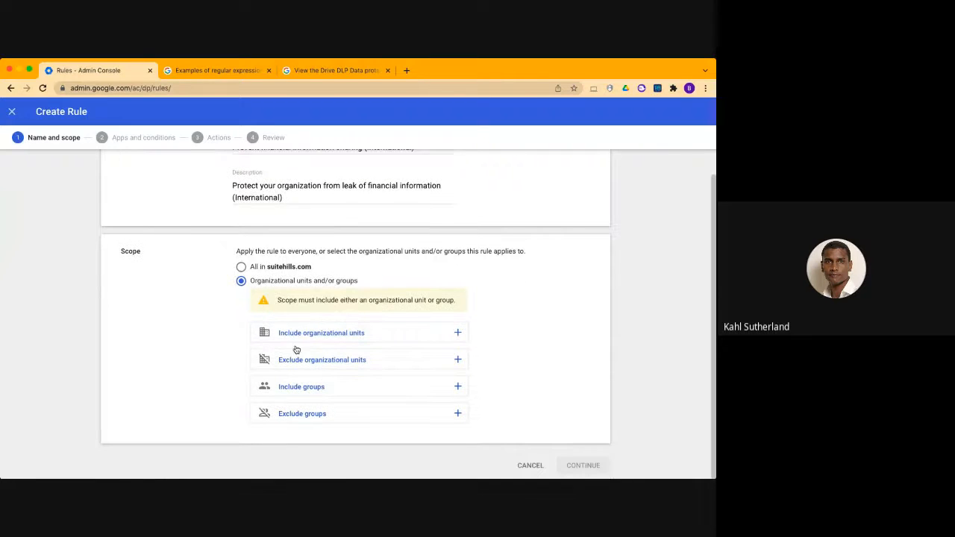
Include the top-level suitehills.com organizational unit in the rule's scope
click(376, 338)
click(280, 264)
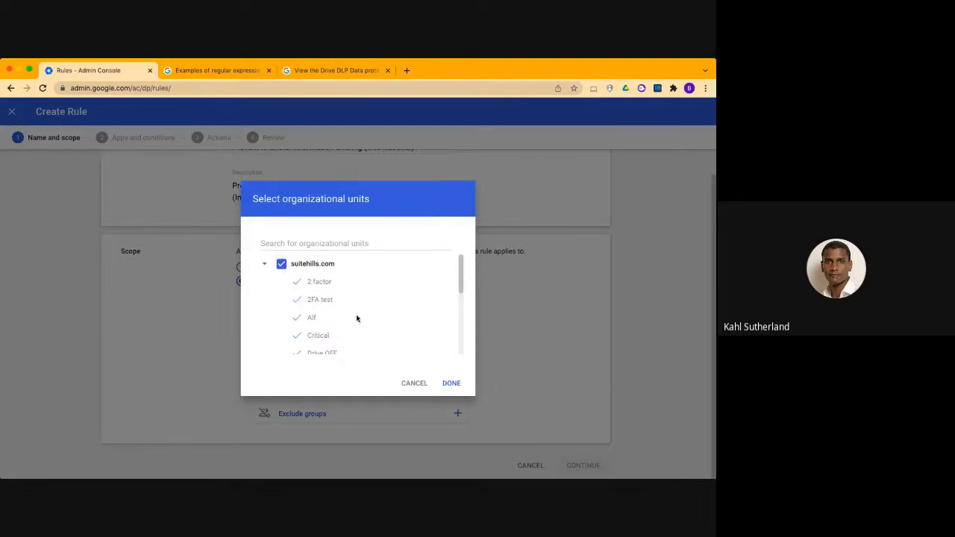
scroll(356, 316, down, 4)
click(451, 383)
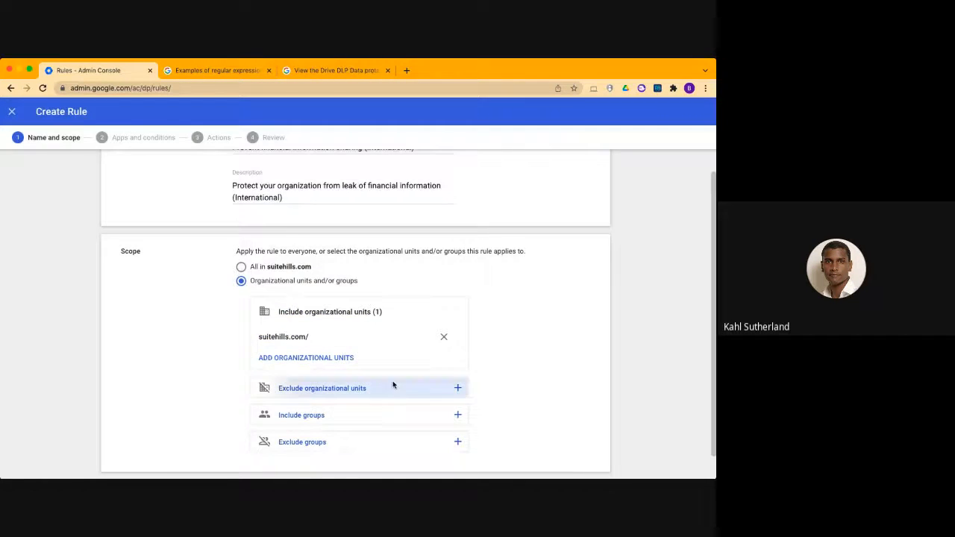
Exclude the Finance organizational unit from the rule's scope and continue to the apps and conditions
click(392, 385)
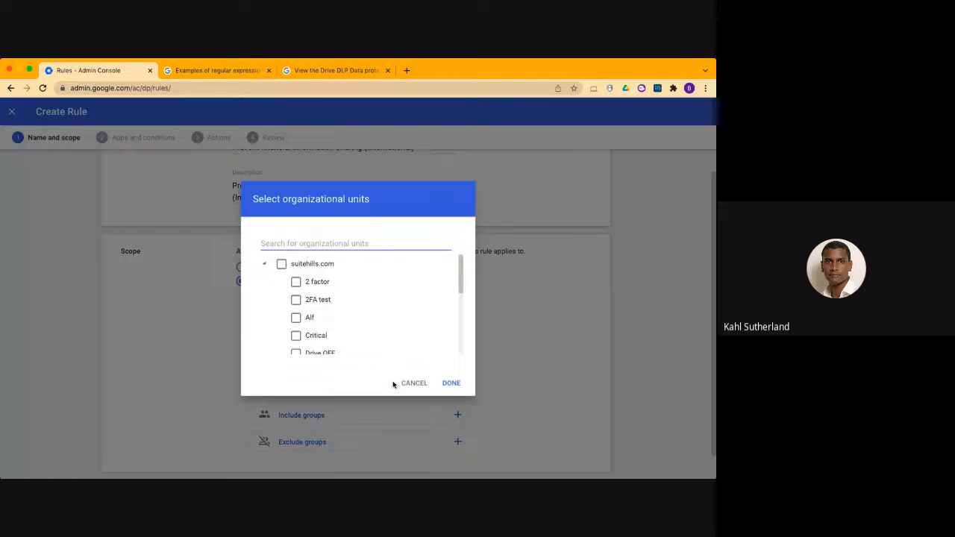
scroll(324, 323, down, 4)
click(296, 293)
click(447, 382)
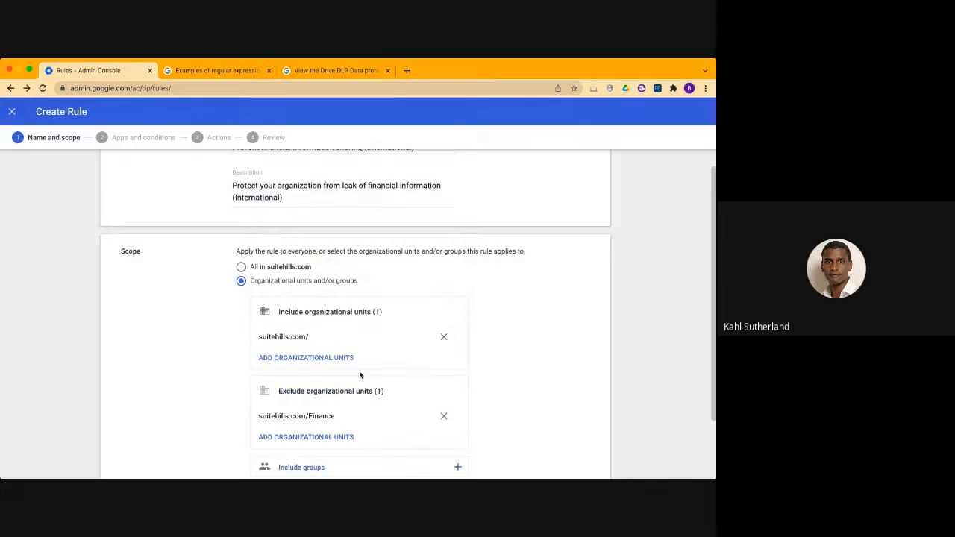
scroll(400, 369, down, 2)
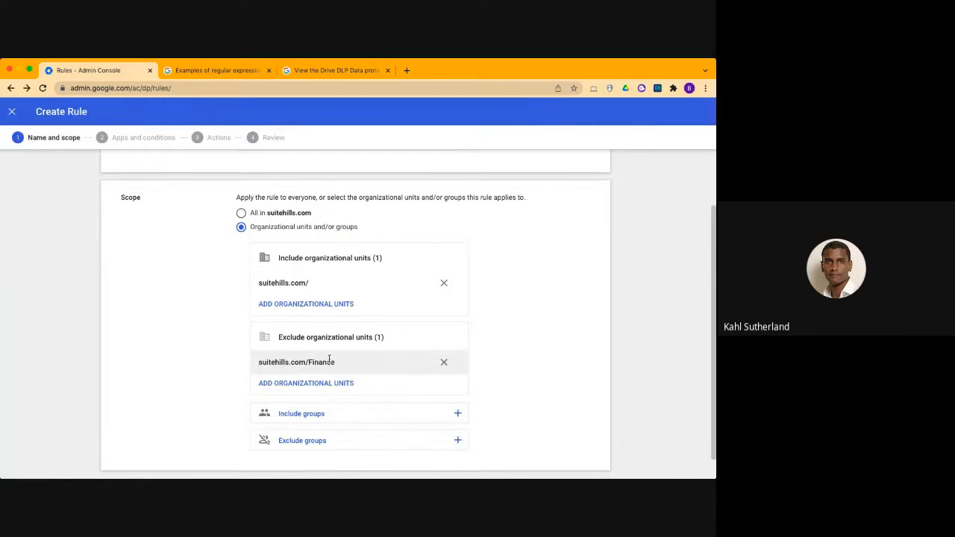
scroll(550, 351, down, 1)
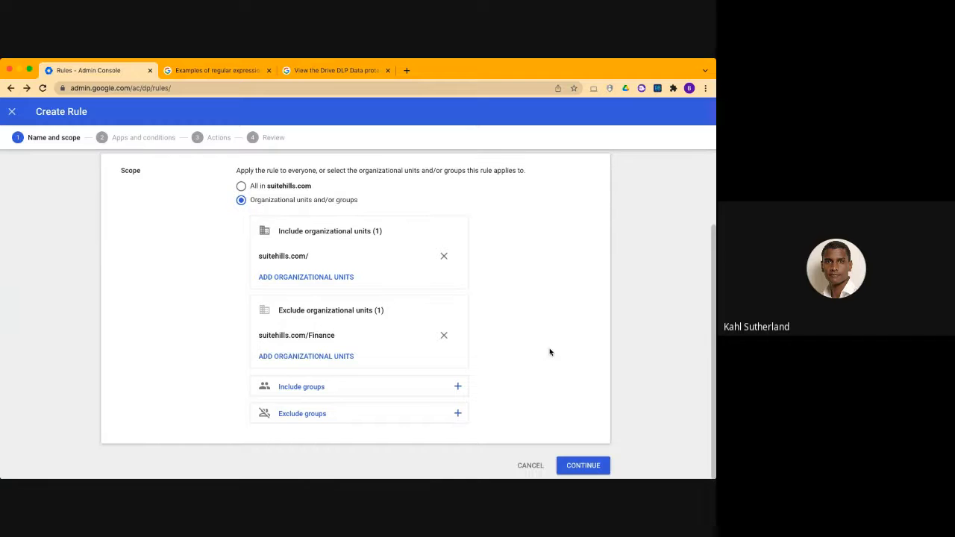
click(576, 462)
Review the Google Chat and Google Drive app options and the template's prefilled conditions
scroll(492, 278, up, 3)
scroll(491, 224, up, 2)
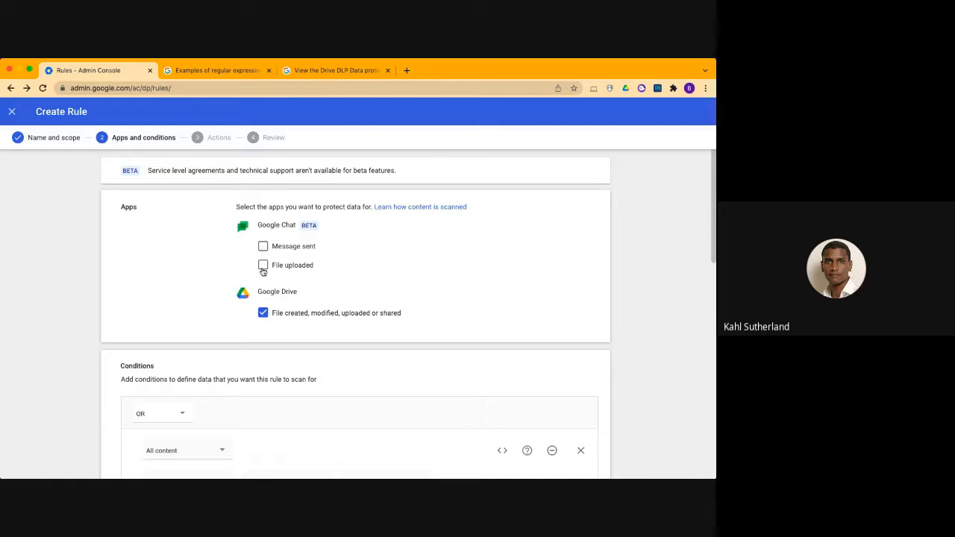
scroll(336, 270, down, 1)
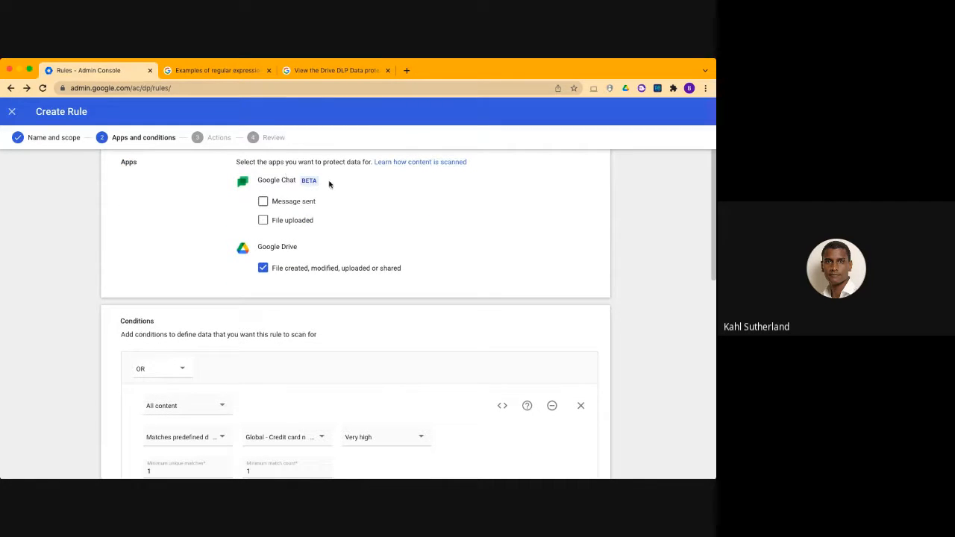
scroll(337, 215, down, 4)
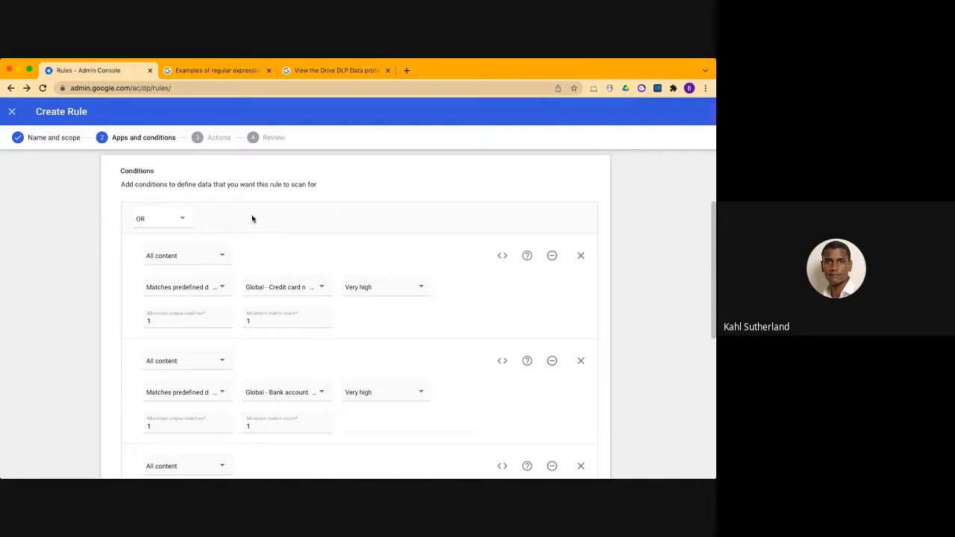
scroll(261, 250, down, 3)
scroll(262, 252, down, 7)
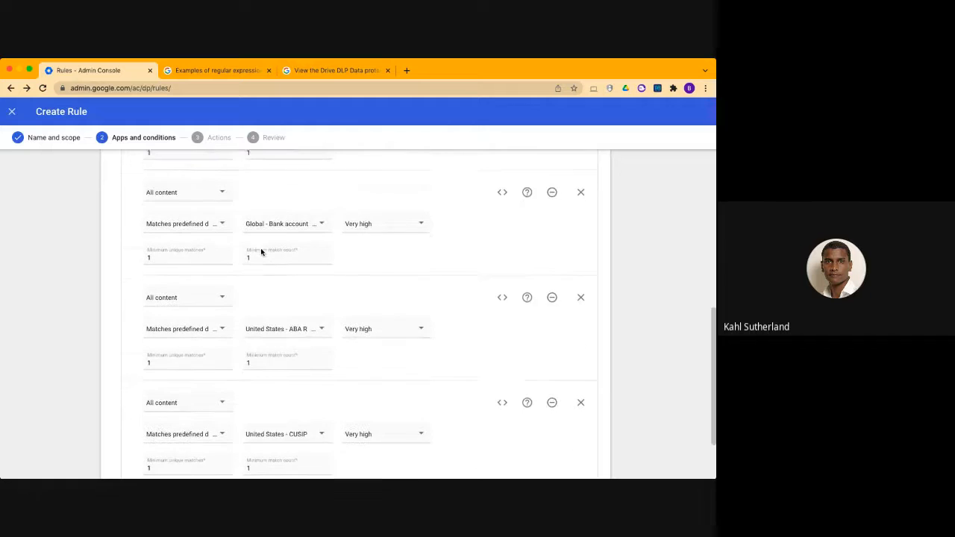
scroll(262, 252, up, 6)
scroll(261, 252, up, 3)
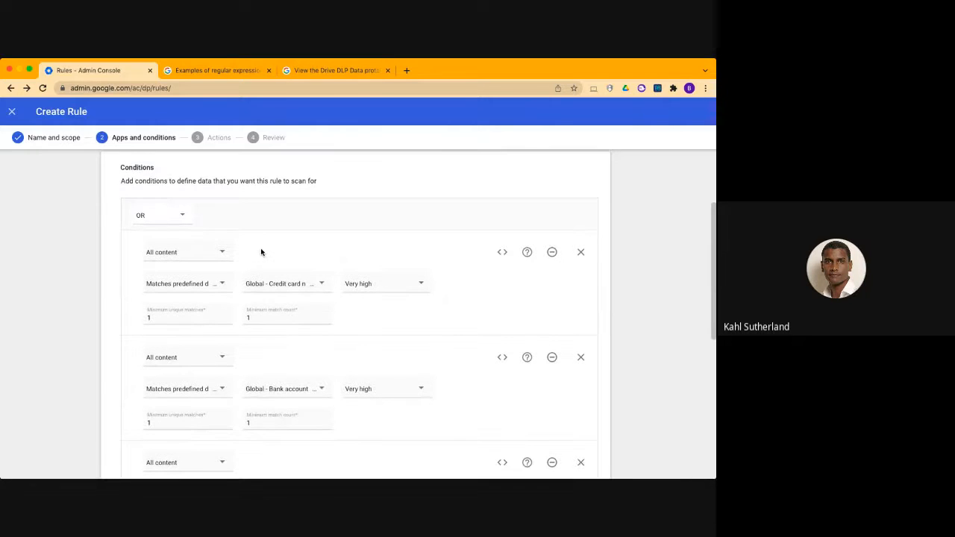
scroll(261, 252, down, 2)
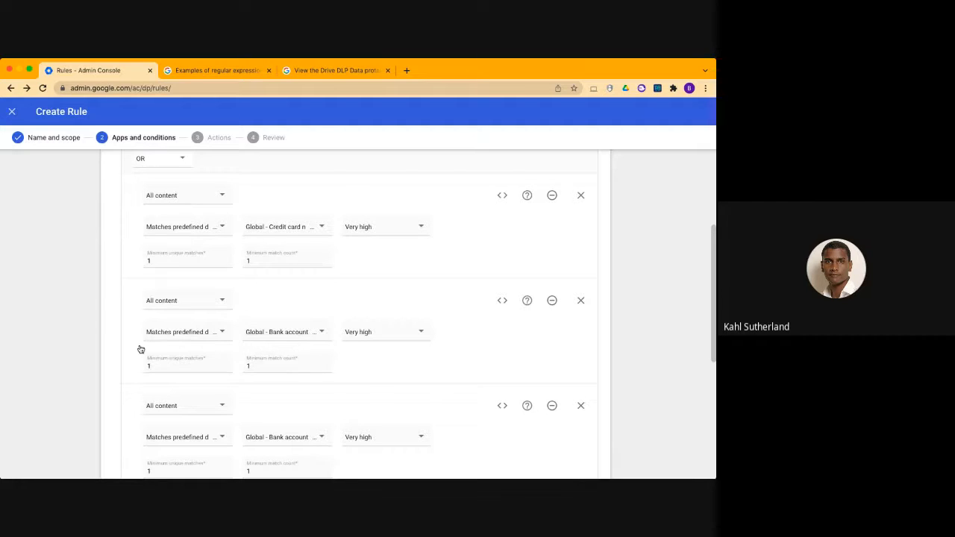
Try the AND operator for the condition group, then set it back to OR
scroll(197, 287, up, 2)
click(179, 254)
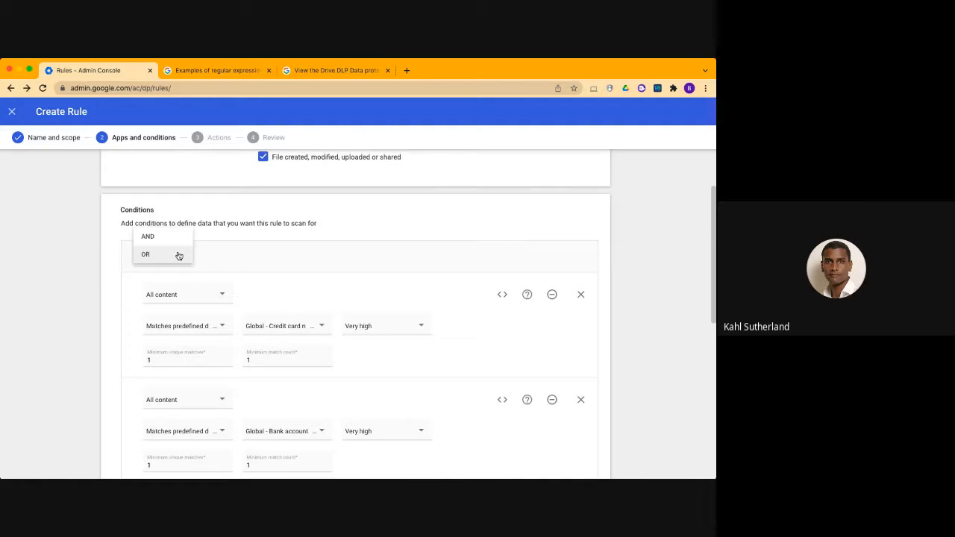
click(174, 239)
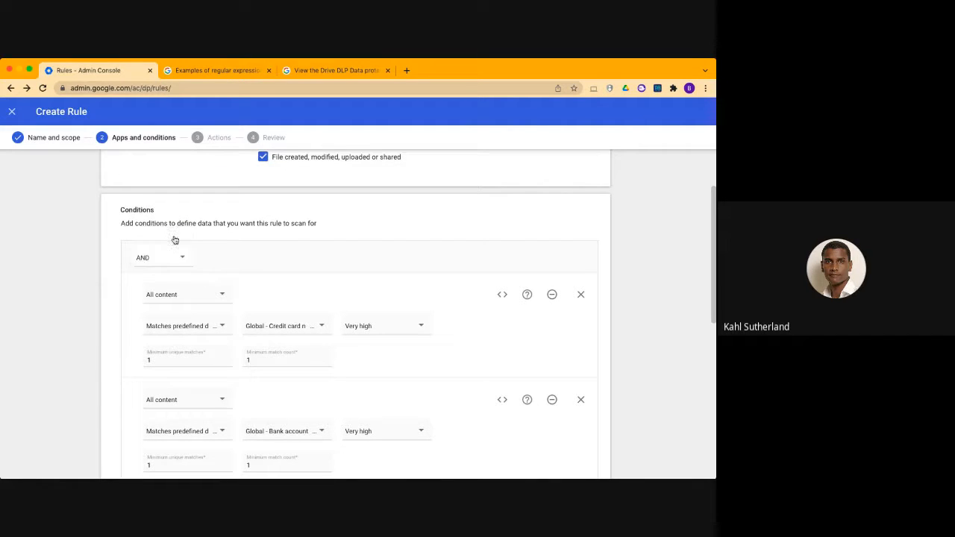
click(155, 257)
click(150, 278)
View the predefined data types available for the credit card and bank account conditions without changing them
scroll(123, 314, down, 3)
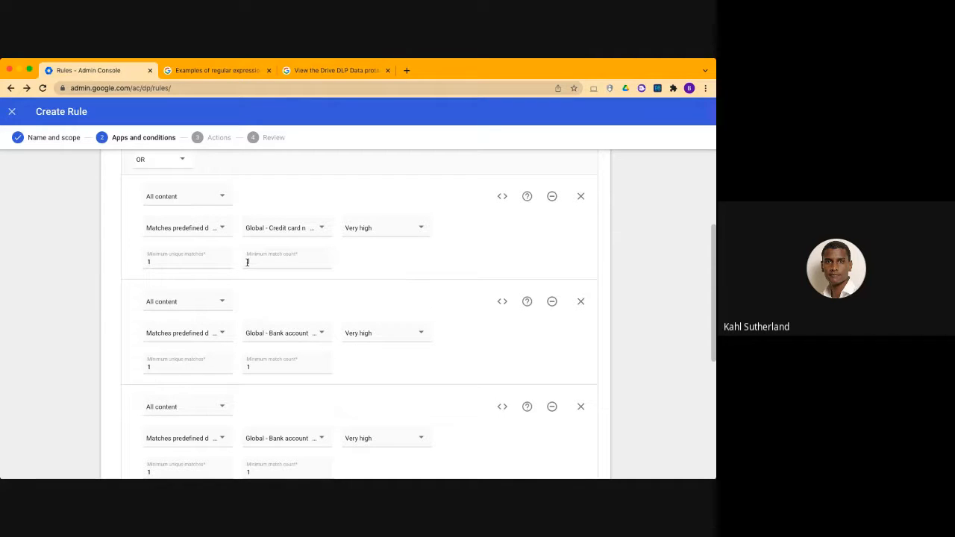
scroll(85, 266, down, 2)
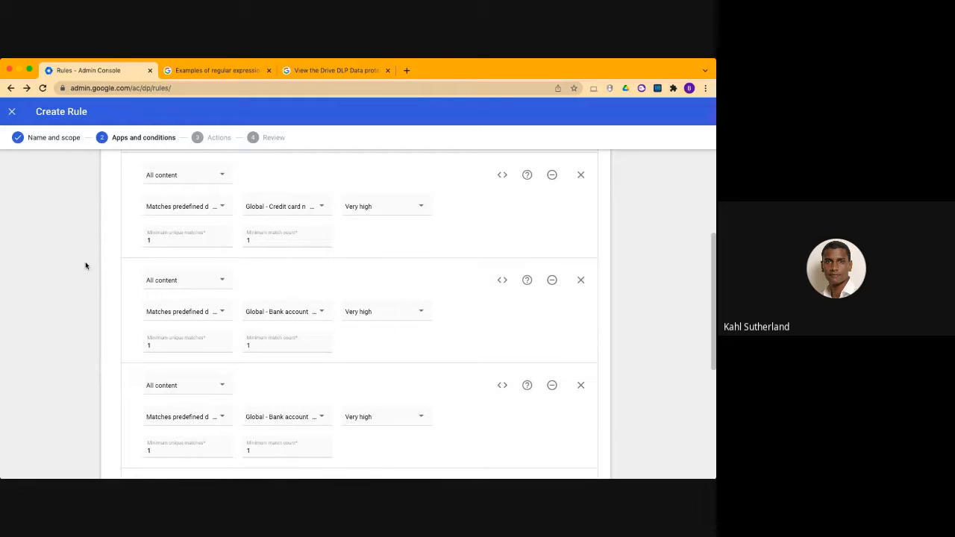
click(299, 211)
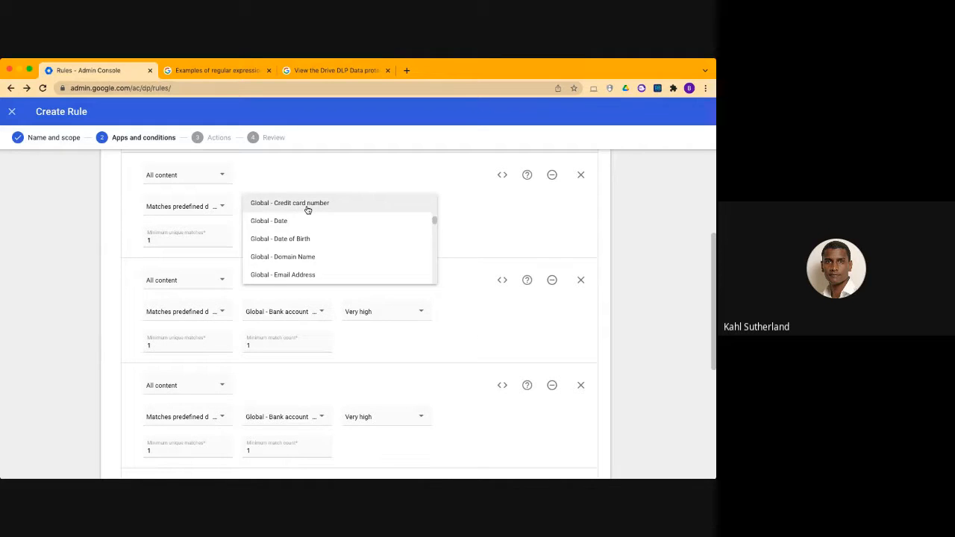
click(507, 226)
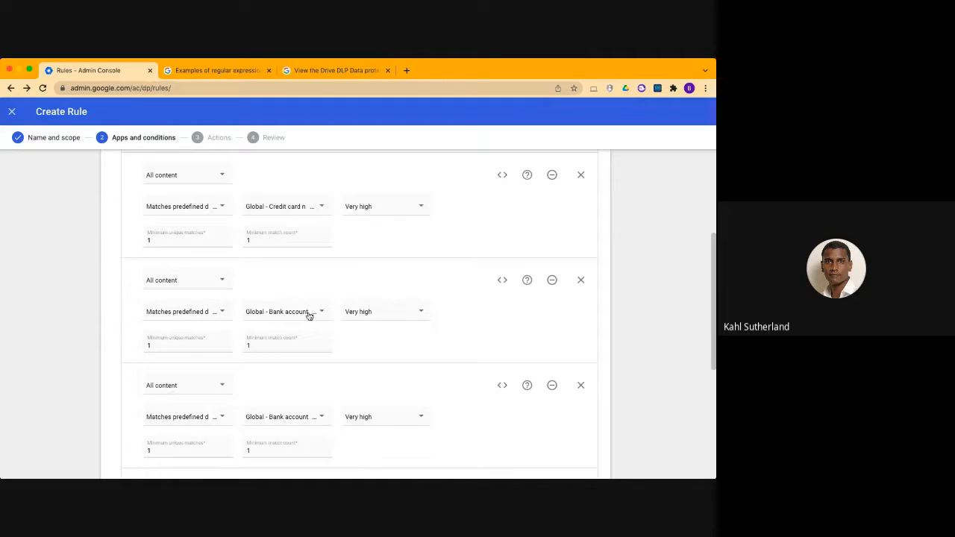
scroll(309, 316, down, 3)
click(301, 333)
click(436, 293)
View the likelihood threshold options for the credit card condition and keep it at Very high
scroll(437, 293, up, 2)
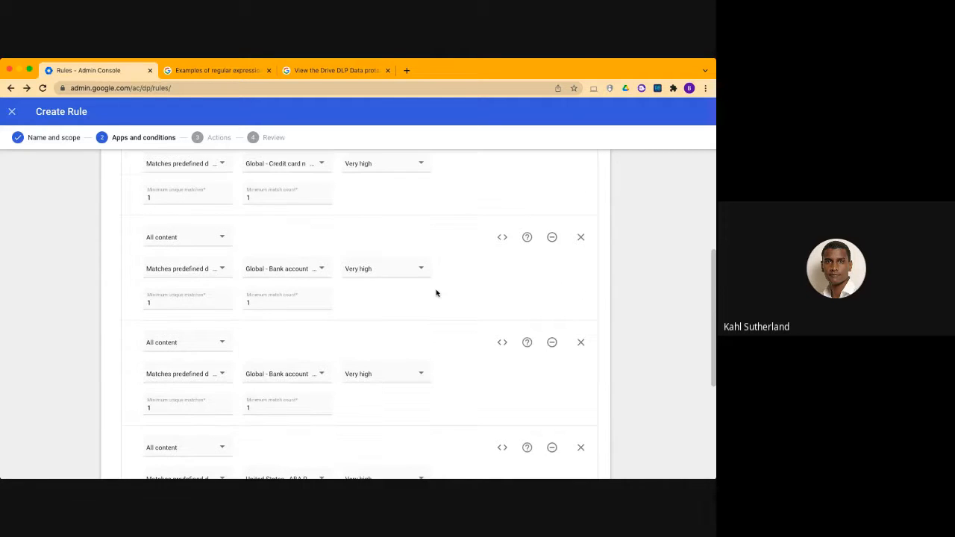
scroll(308, 179, up, 1)
click(382, 215)
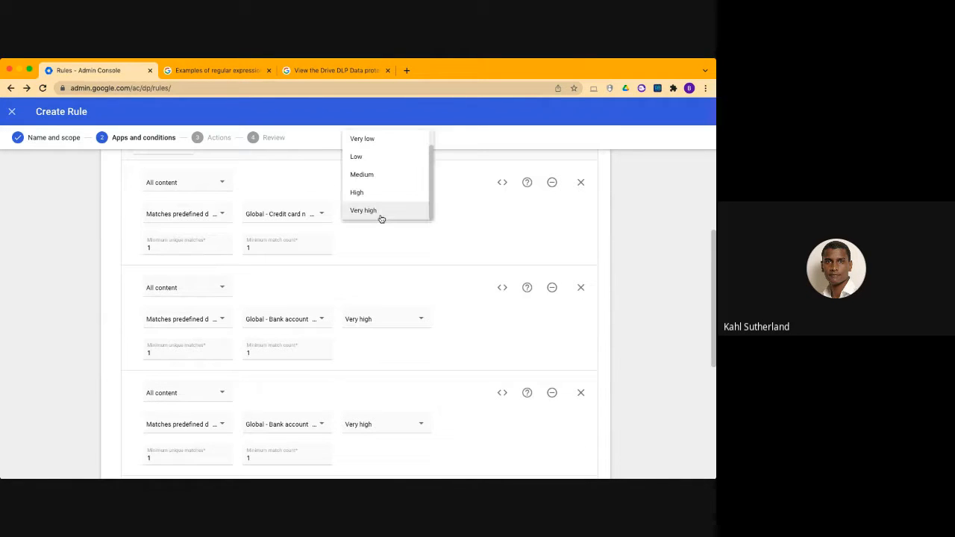
click(452, 218)
scroll(452, 217, up, 1)
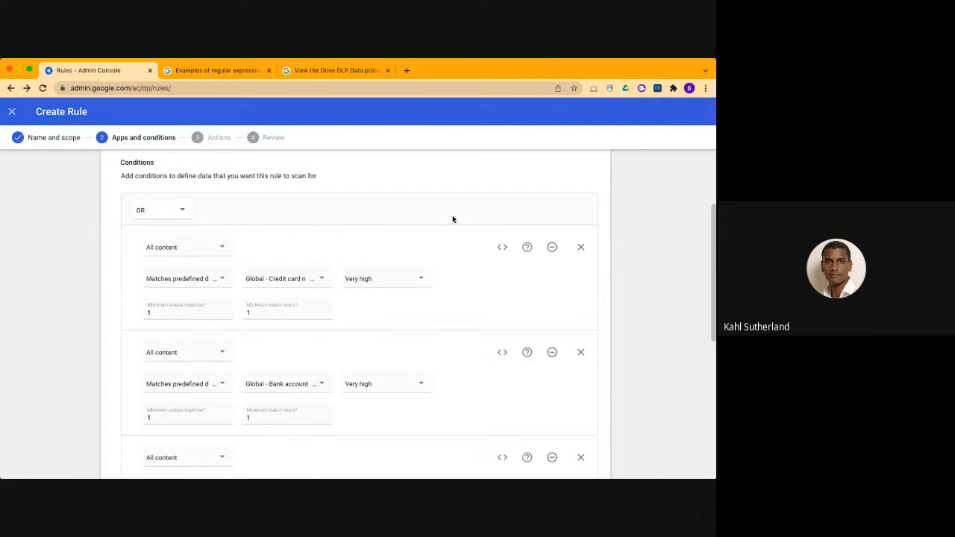
click(399, 282)
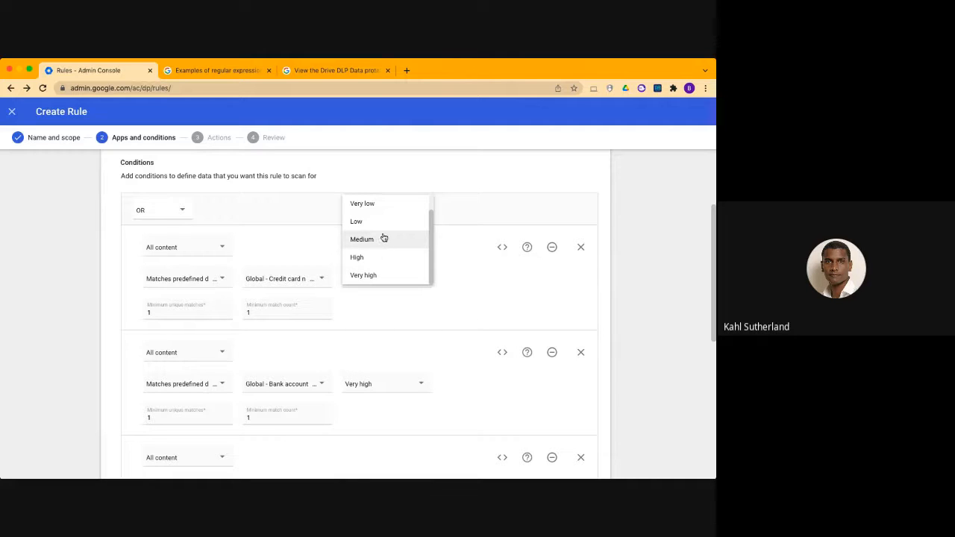
click(379, 275)
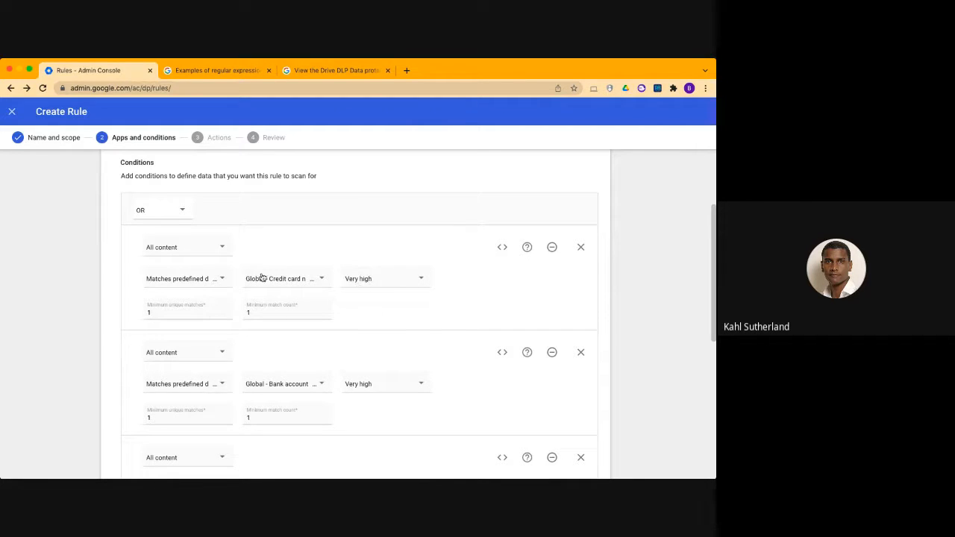
Check the minimum unique matches and minimum match count fields of the credit card condition
scroll(263, 288, down, 1)
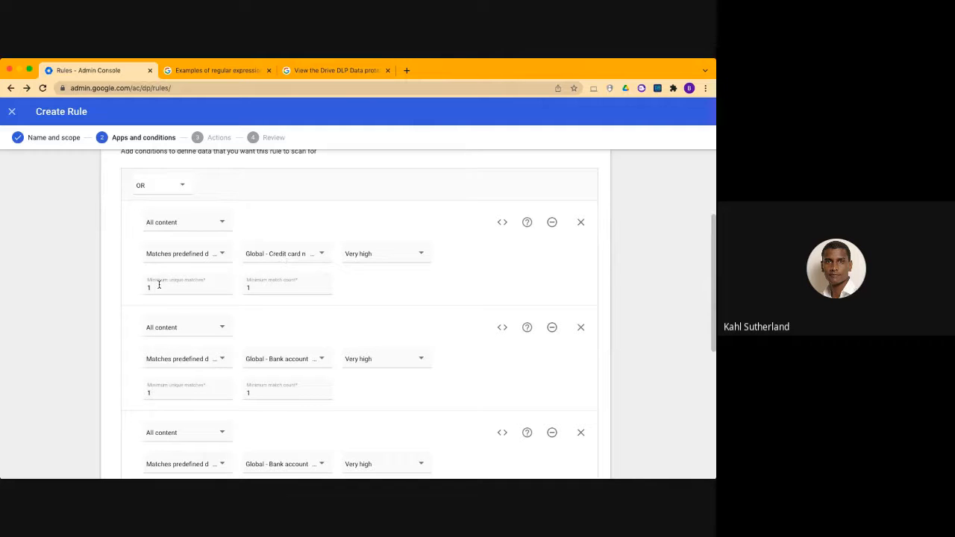
click(166, 286)
click(282, 288)
scroll(277, 256, down, 1)
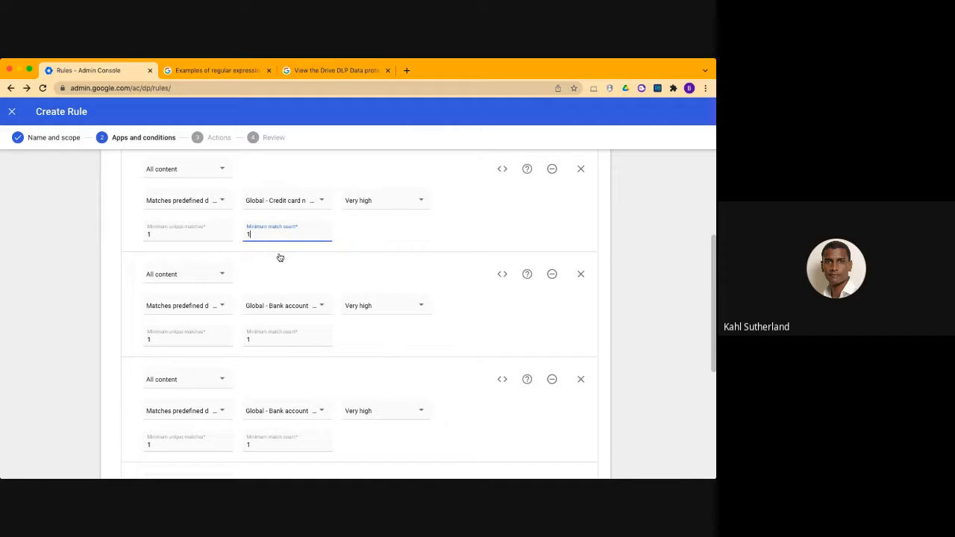
Examine the NOT and grouping controls of the conditions and the content type options of a bank account condition
scroll(278, 257, down, 1)
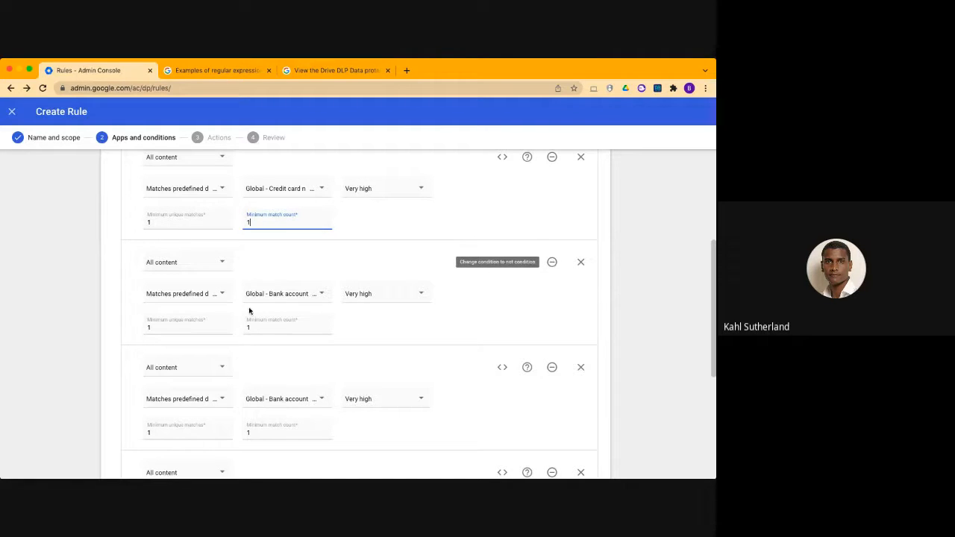
scroll(301, 321, down, 1)
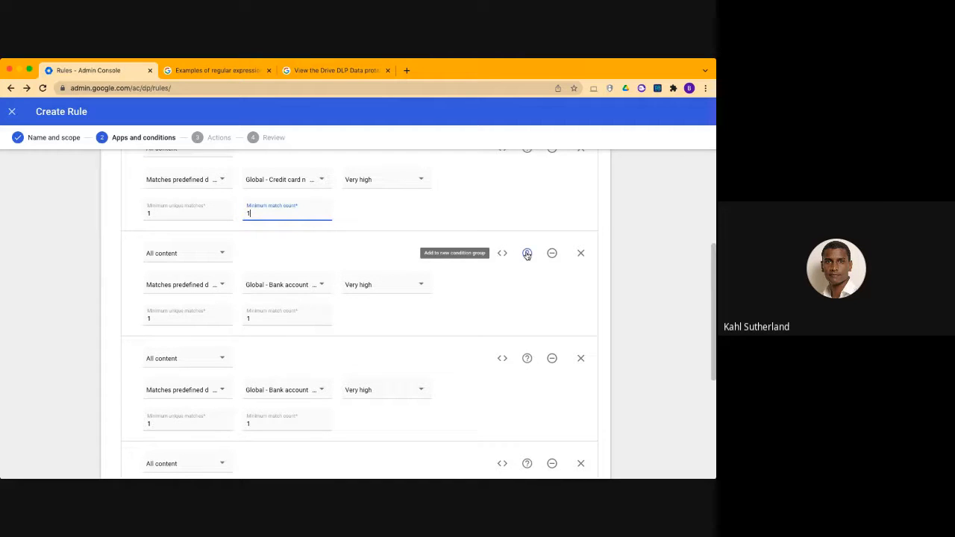
scroll(255, 292, up, 1)
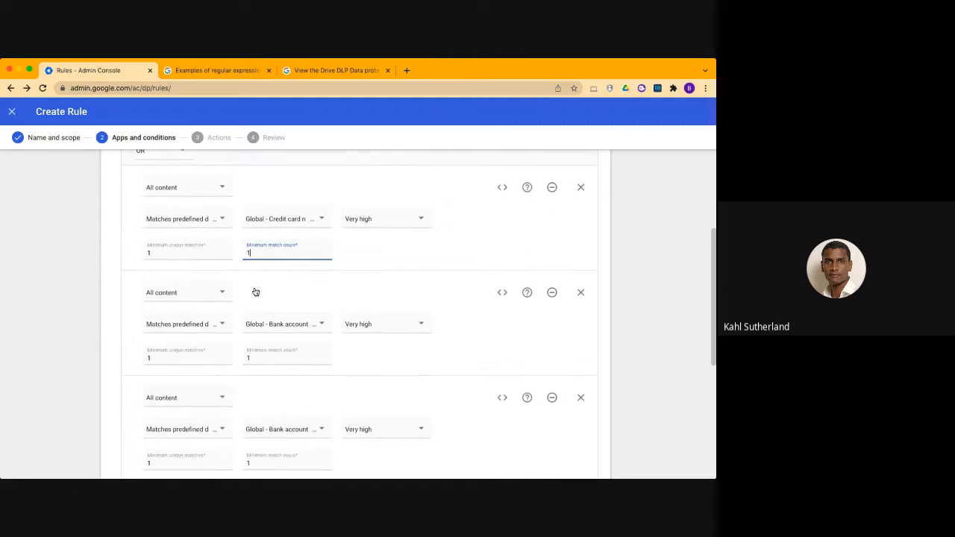
scroll(254, 292, down, 5)
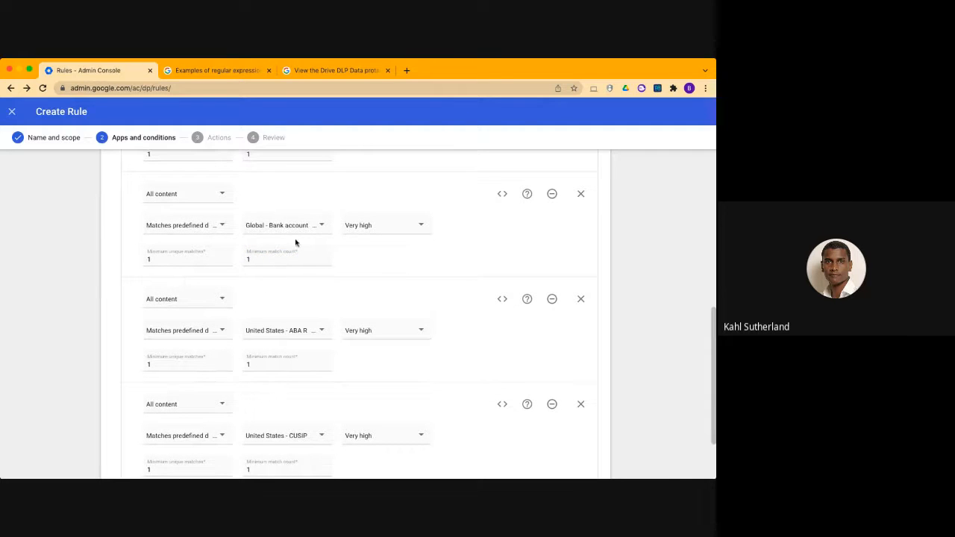
scroll(273, 298, down, 1)
click(204, 179)
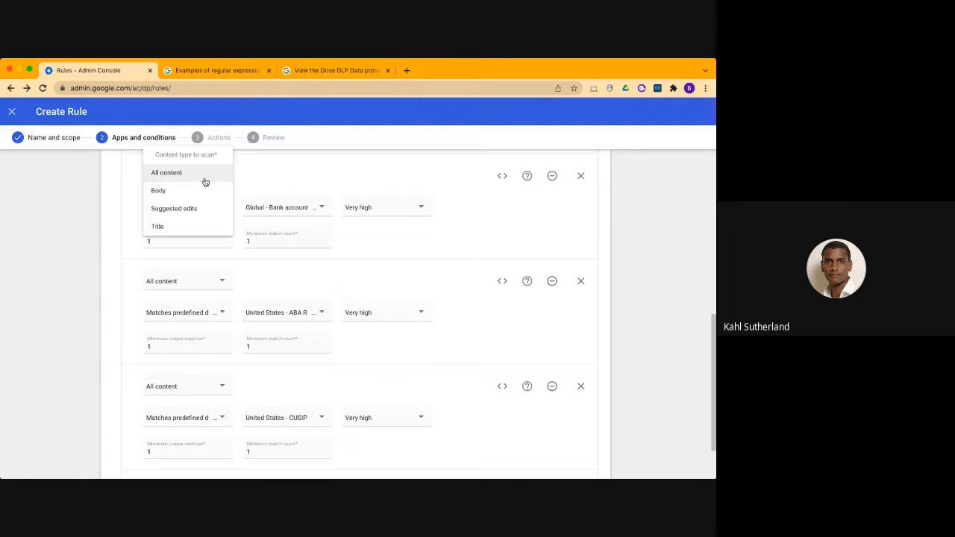
click(306, 176)
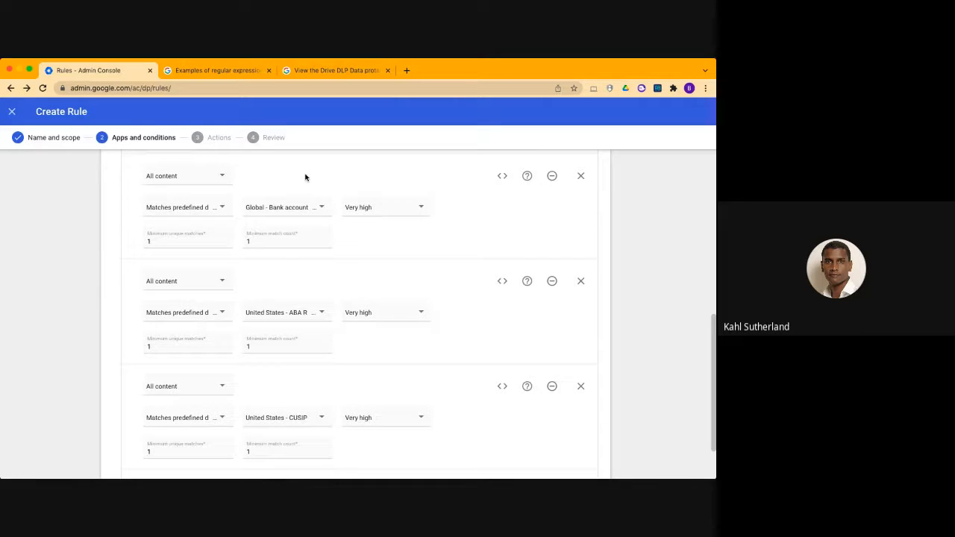
Add a condition after the CUSIP one that scans all content for regular expression matches
scroll(305, 176, down, 4)
click(166, 412)
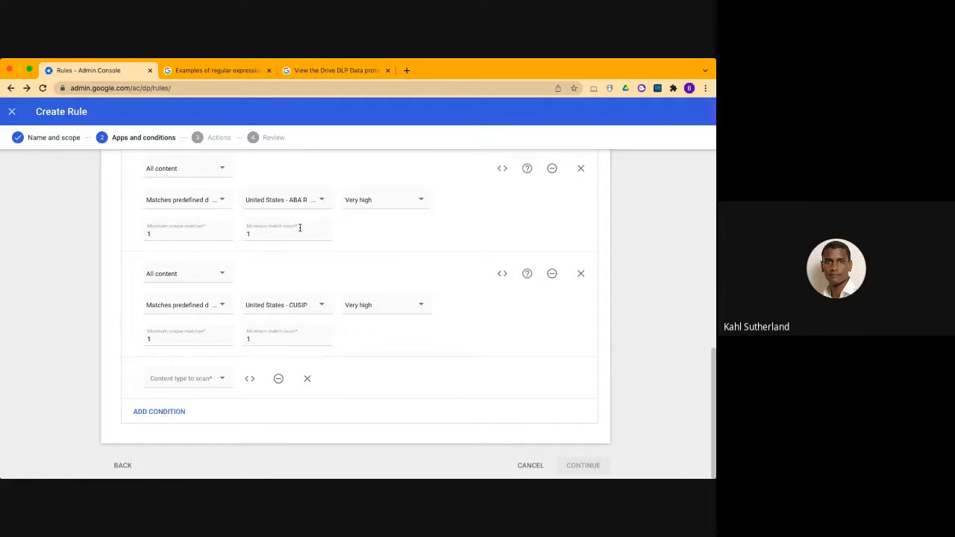
click(202, 384)
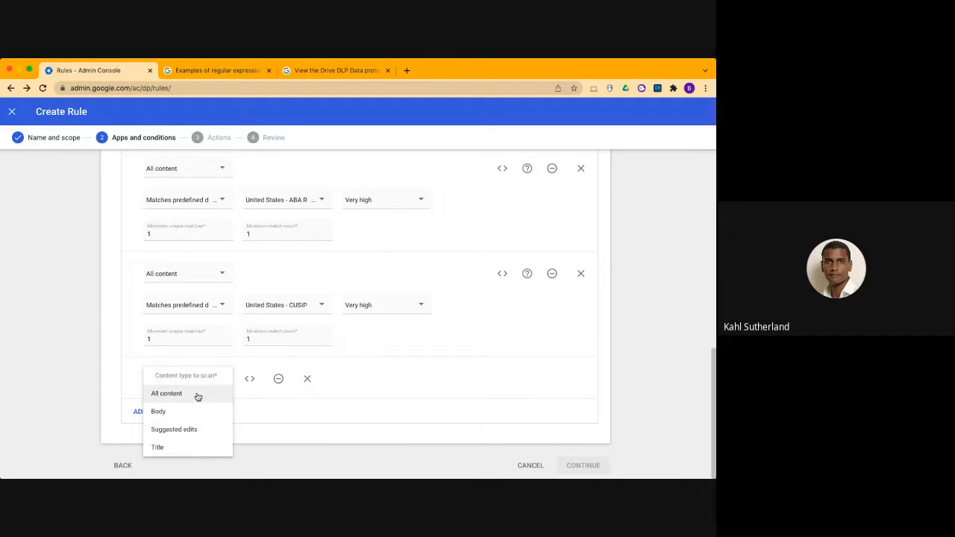
click(198, 393)
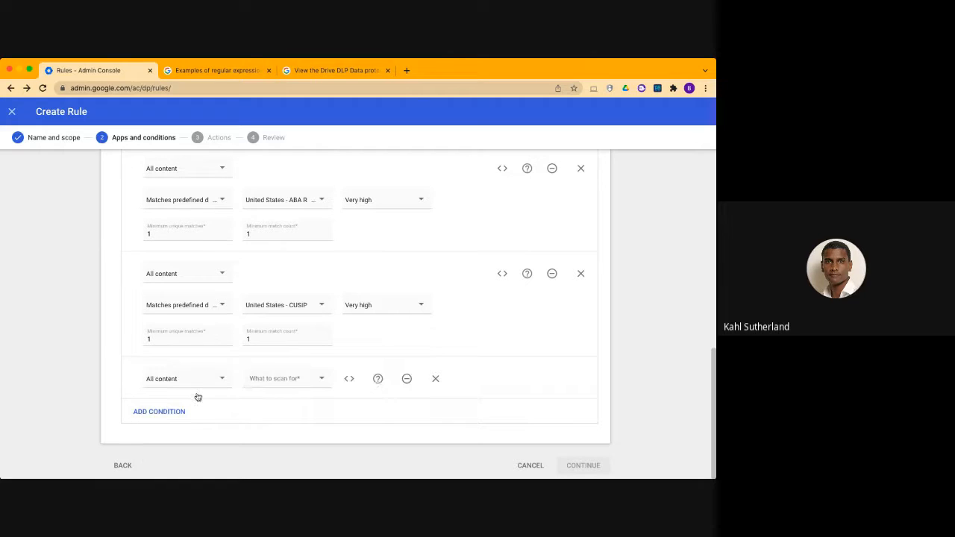
click(299, 379)
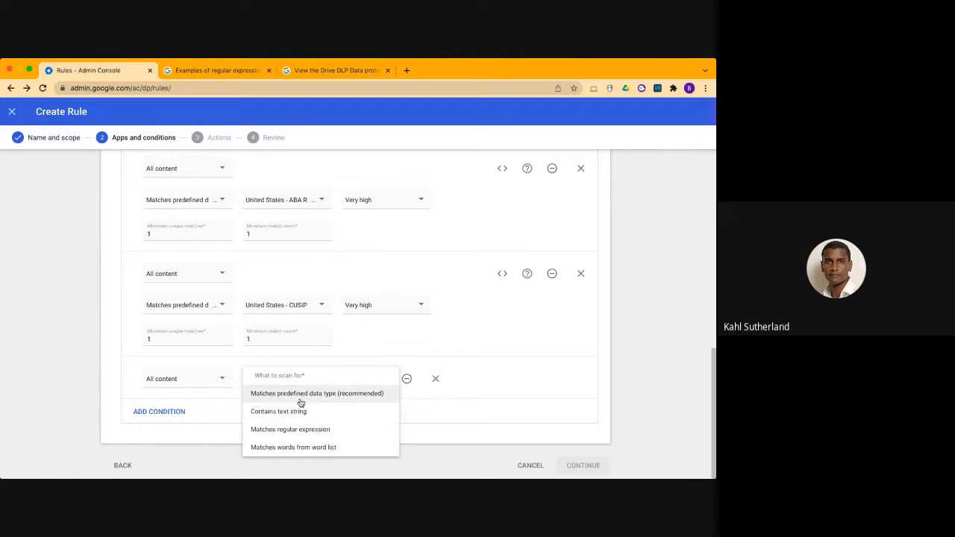
click(340, 434)
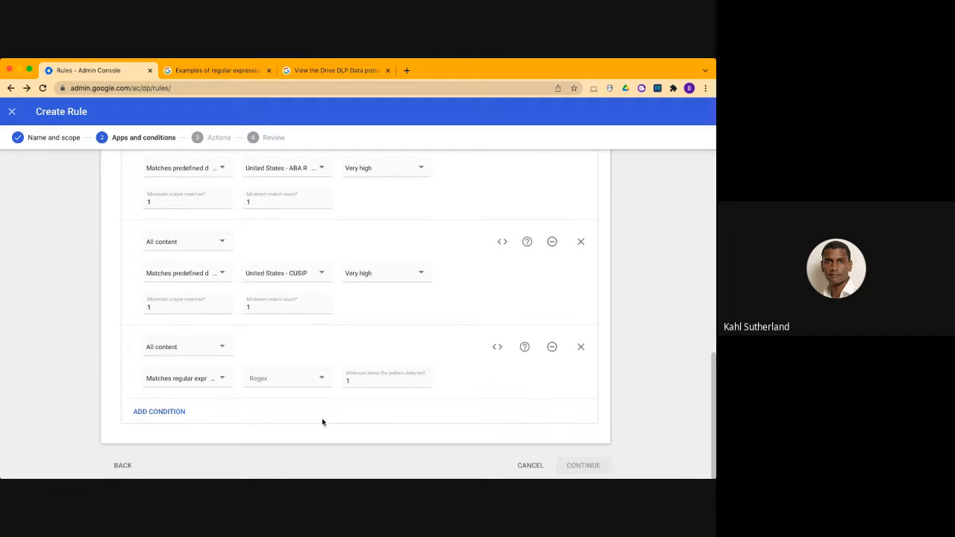
Use the PO Search detector for the regular expression condition and proceed to the rule's actions
click(296, 381)
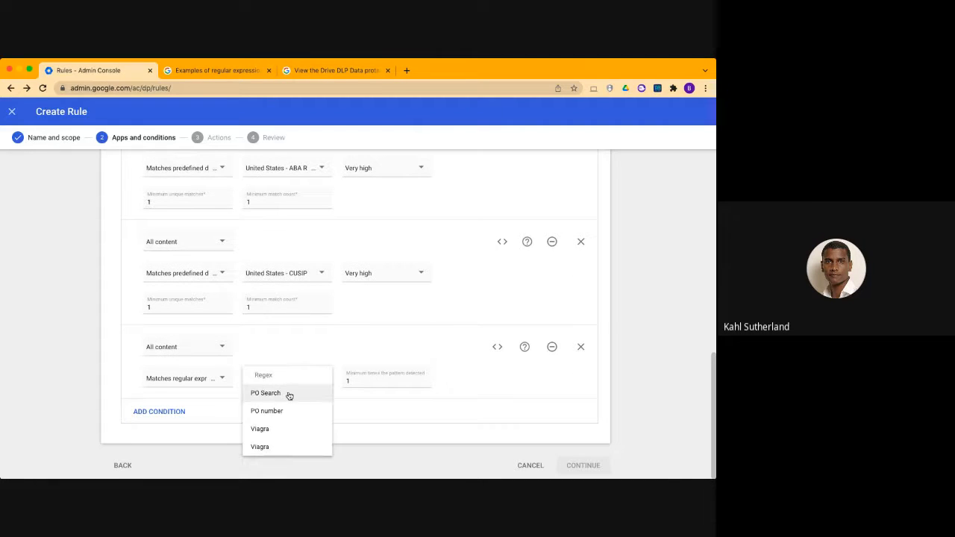
click(290, 395)
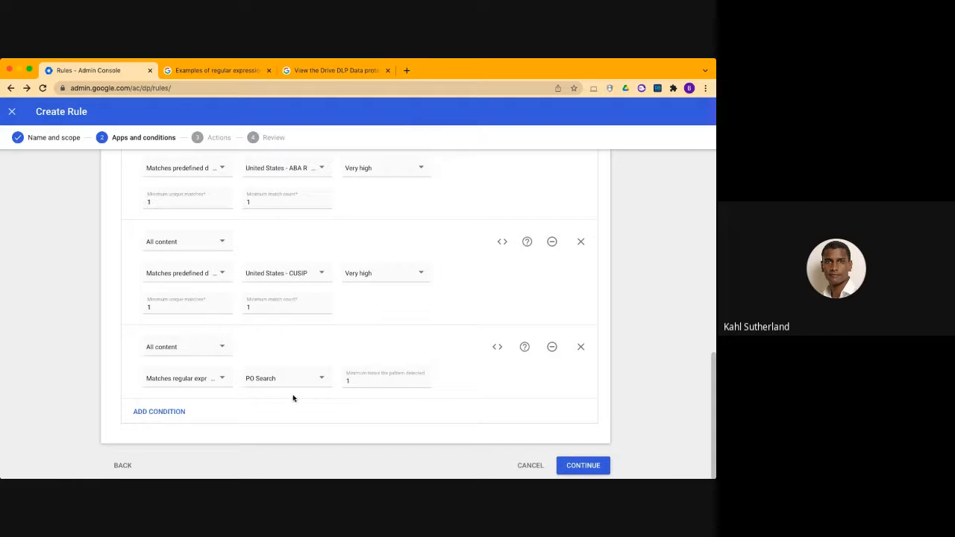
scroll(275, 257, down, 4)
click(576, 466)
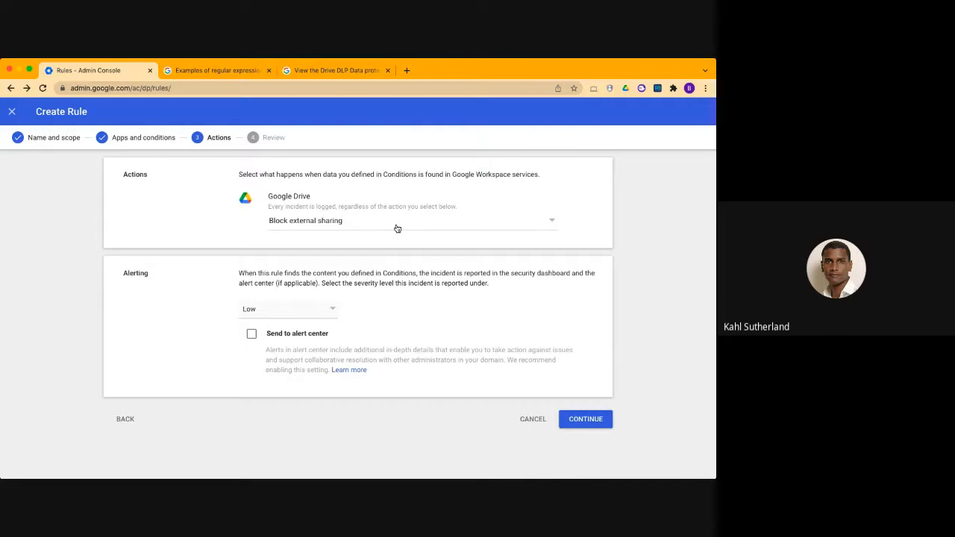
Try the warn and block external sharing actions for Google Drive, and leave the rule without a selected action
click(274, 220)
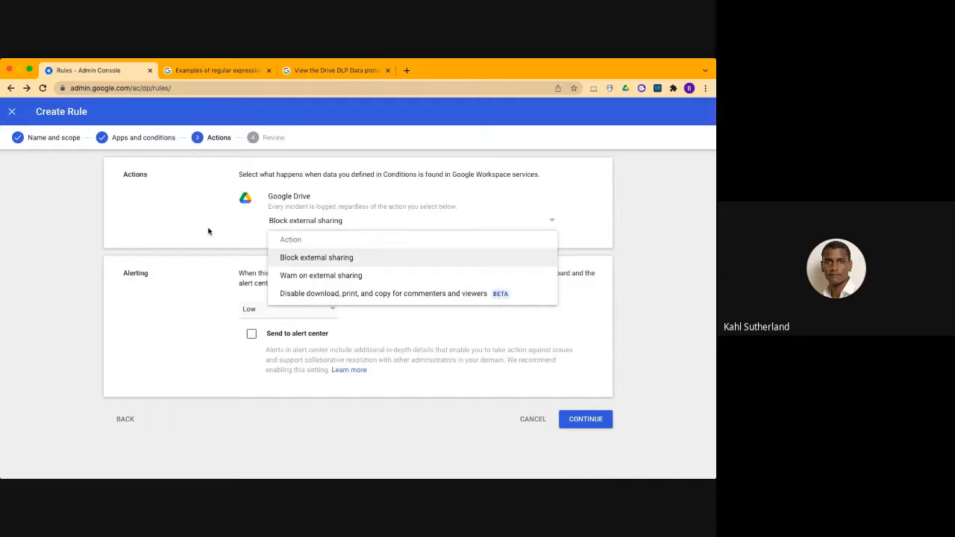
click(333, 239)
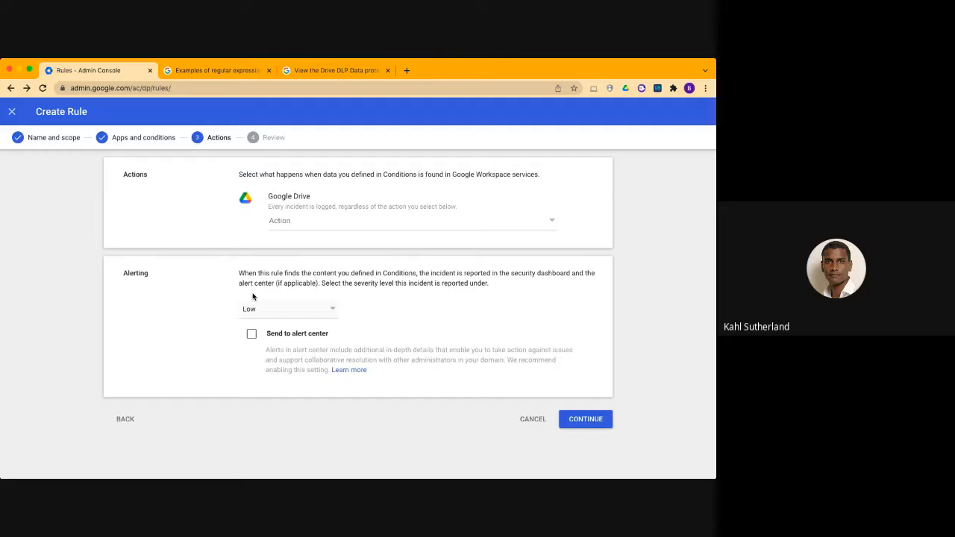
click(310, 216)
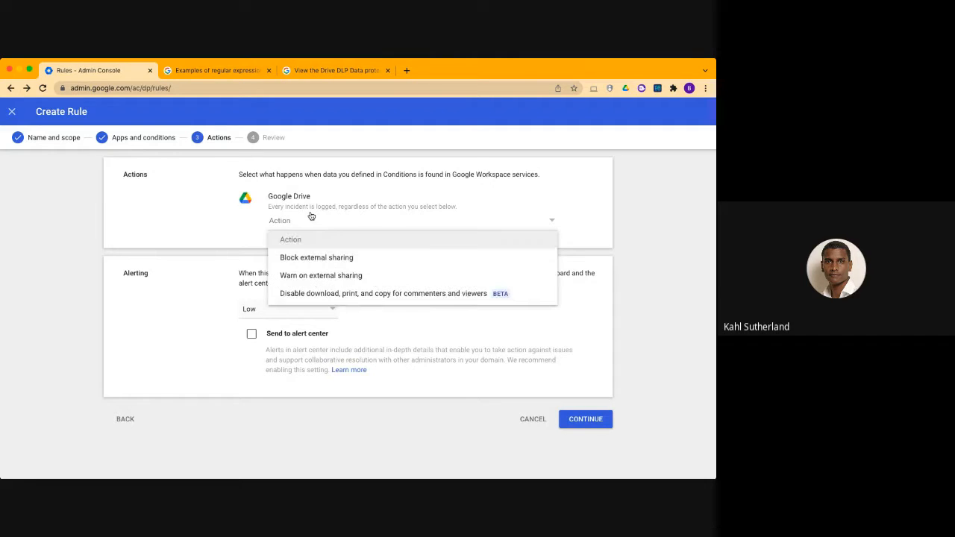
click(293, 283)
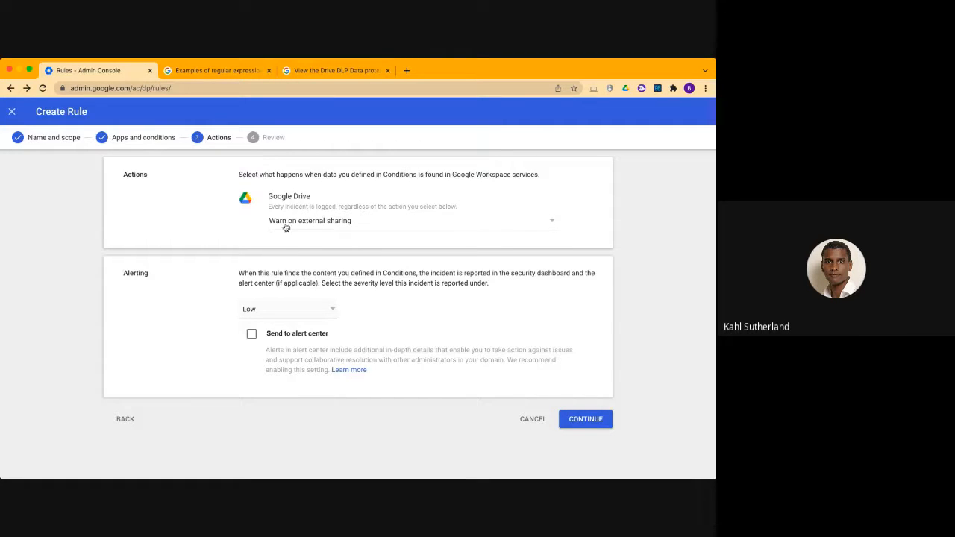
click(343, 220)
click(333, 257)
click(287, 224)
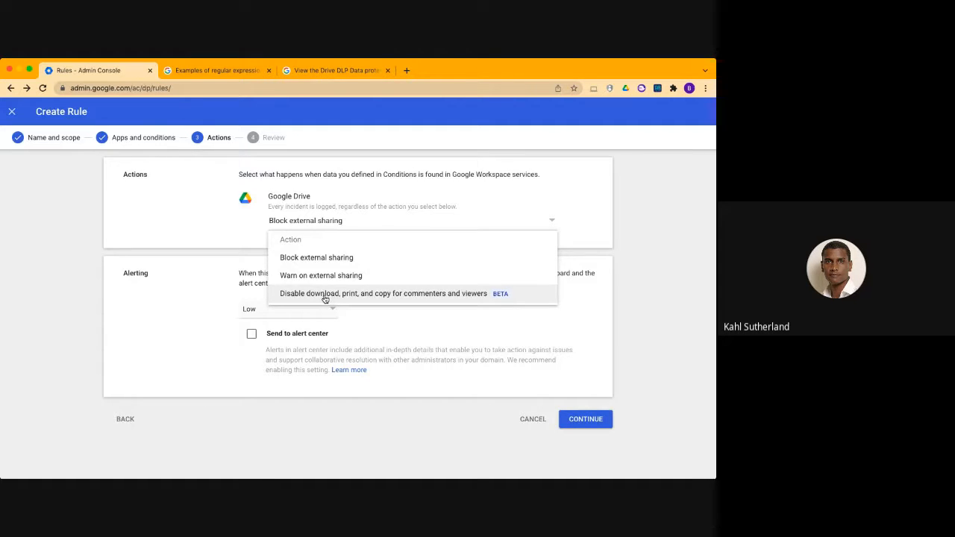
click(307, 243)
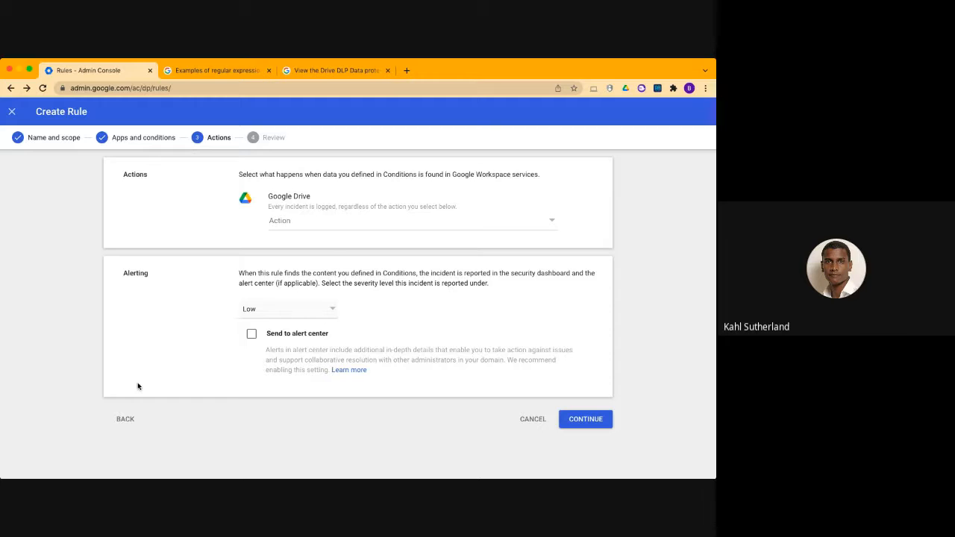
Set the alert severity to High, send alerts to the alert center with email to all super administrators, and proceed to the review
click(291, 316)
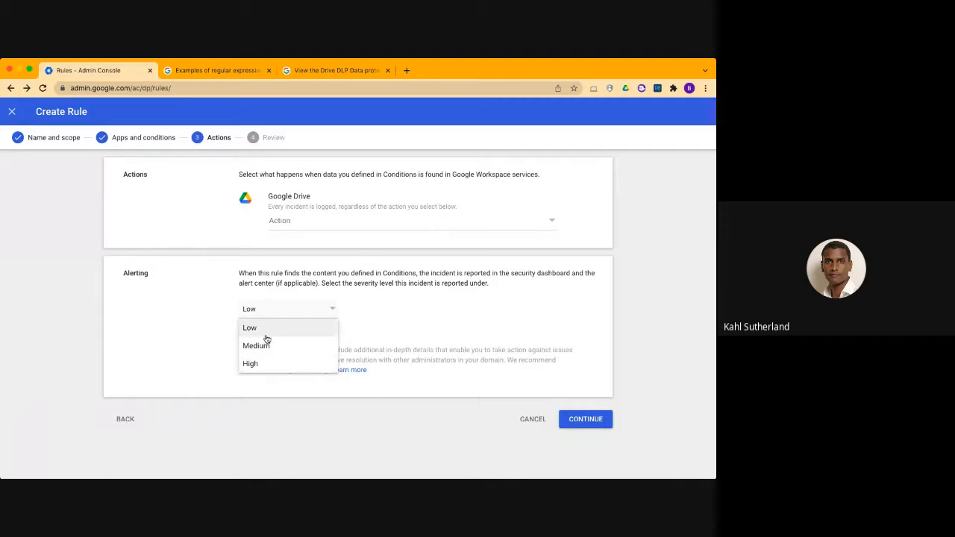
click(278, 280)
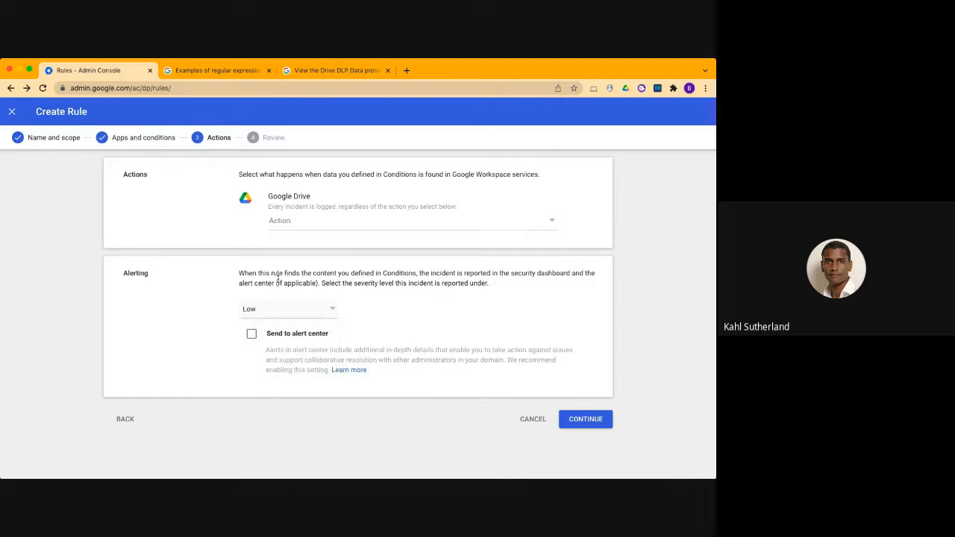
click(271, 314)
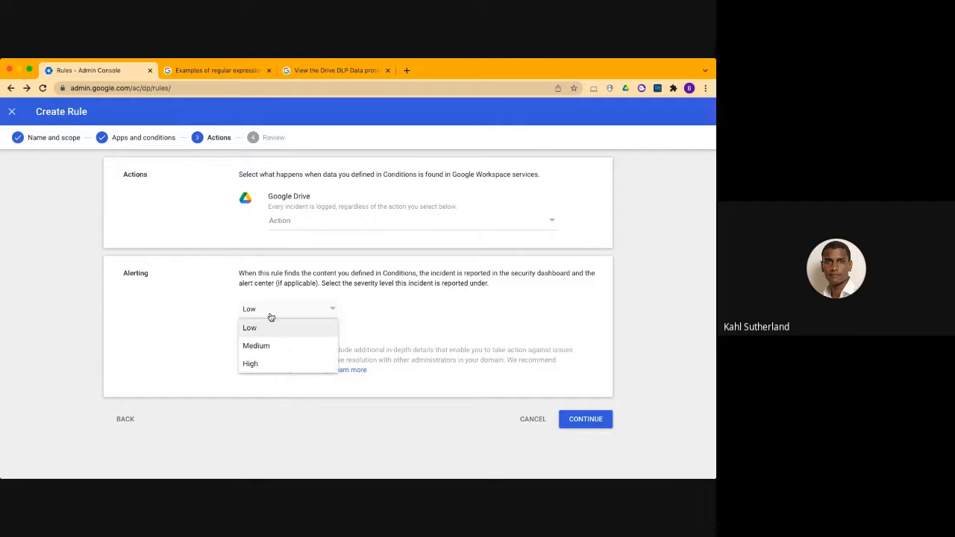
click(256, 366)
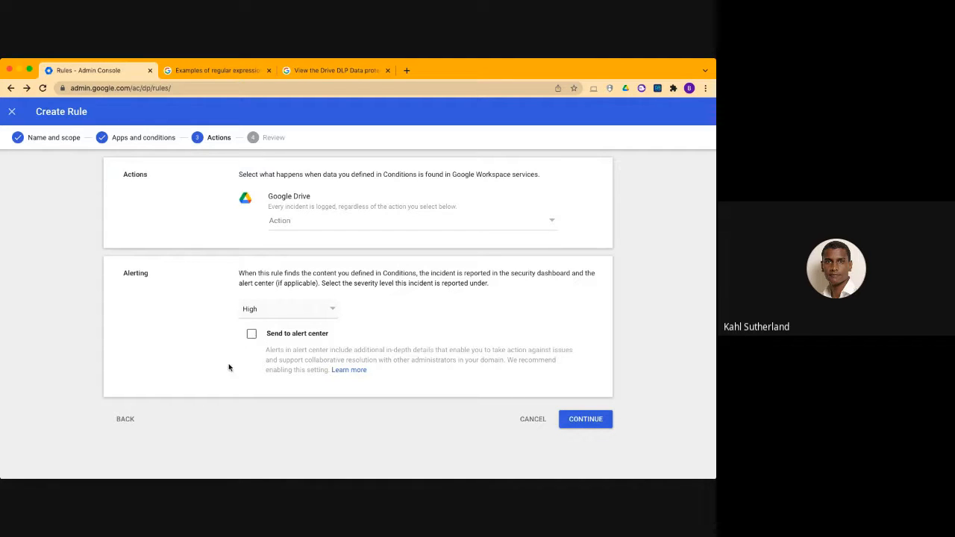
click(251, 336)
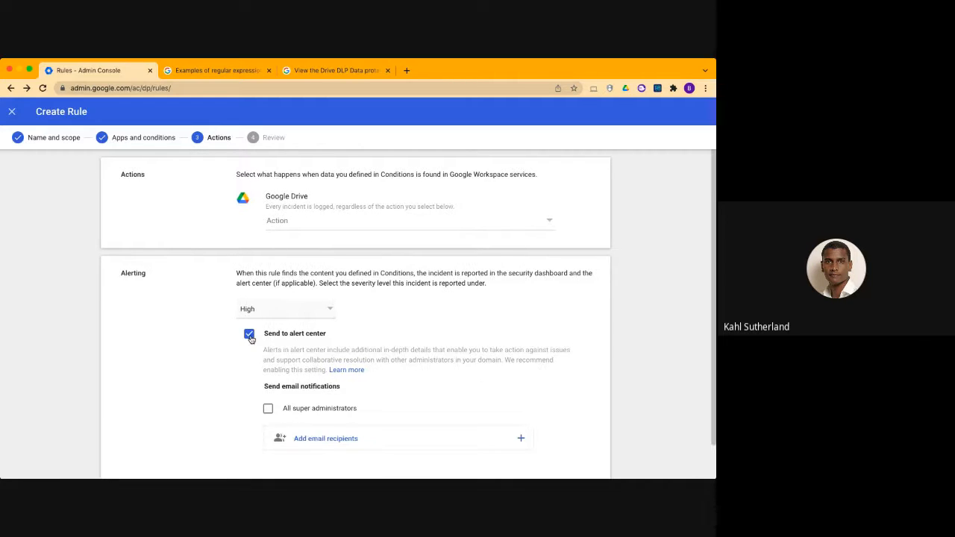
scroll(251, 337, down, 1)
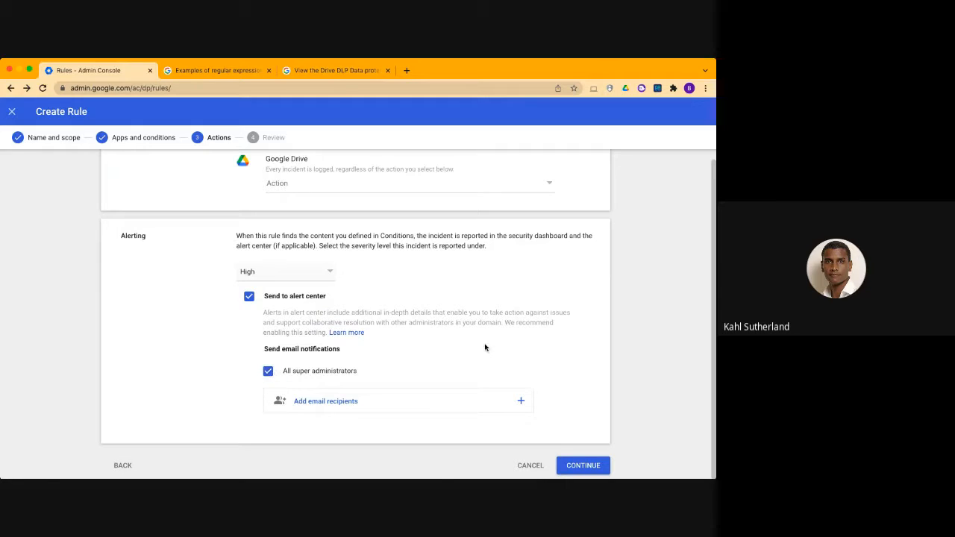
click(572, 464)
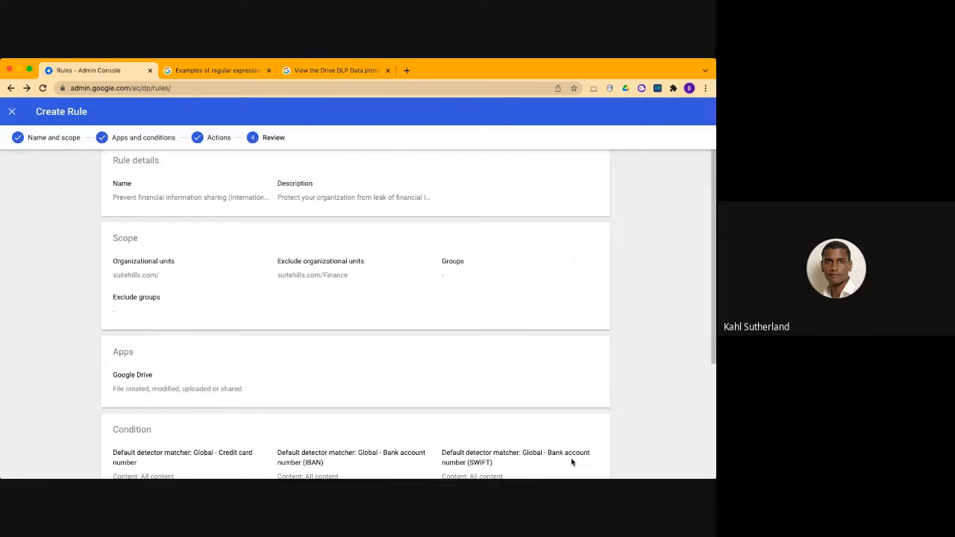
Review the rule summary, covering its details, scope and excluded unit, apps, conditions, and action settings
scroll(543, 310, up, 1)
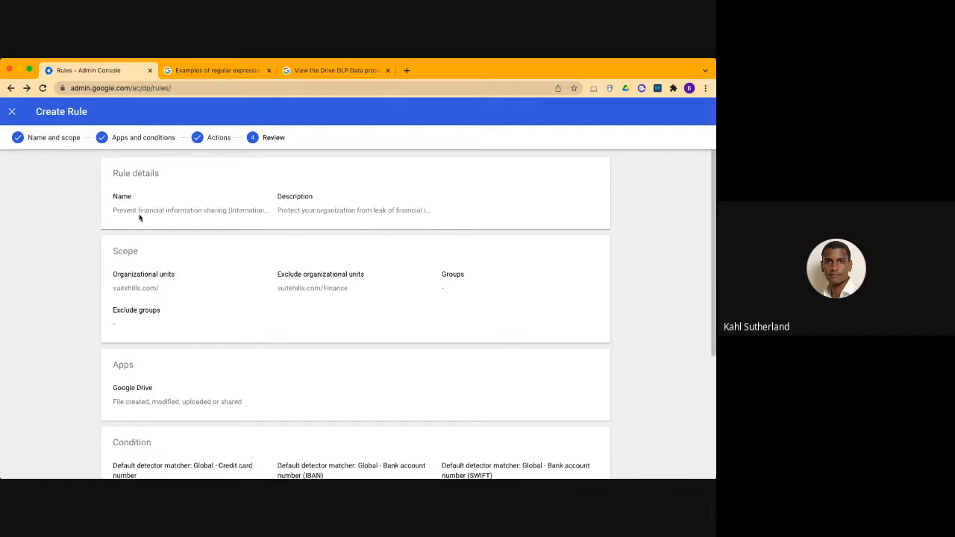
scroll(139, 217, down, 3)
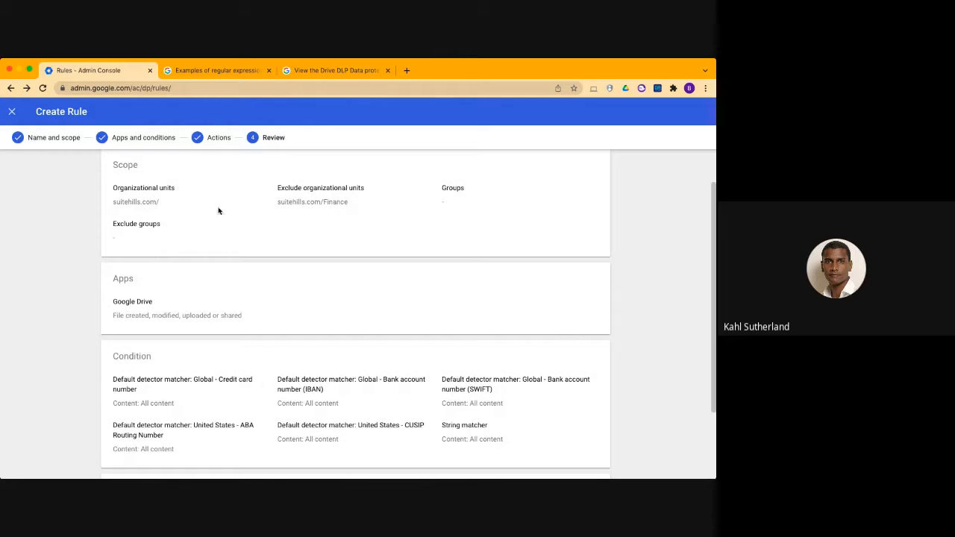
drag(350, 205, 276, 204)
scroll(343, 300, down, 1)
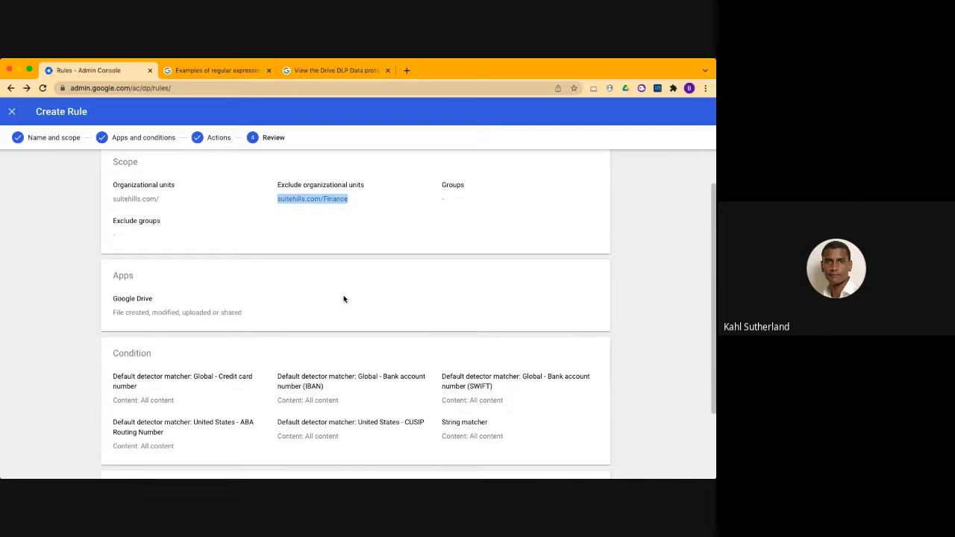
scroll(272, 232, down, 3)
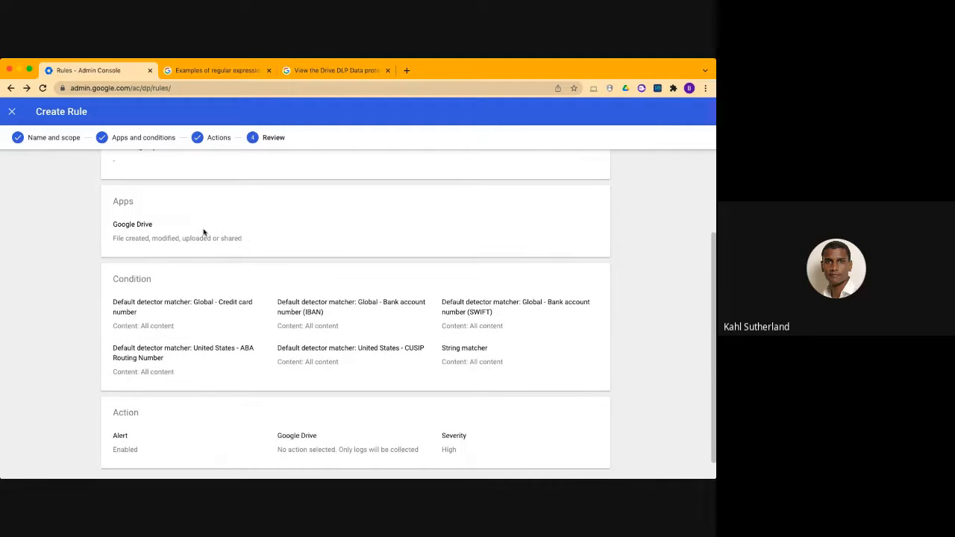
drag(242, 239, 113, 230)
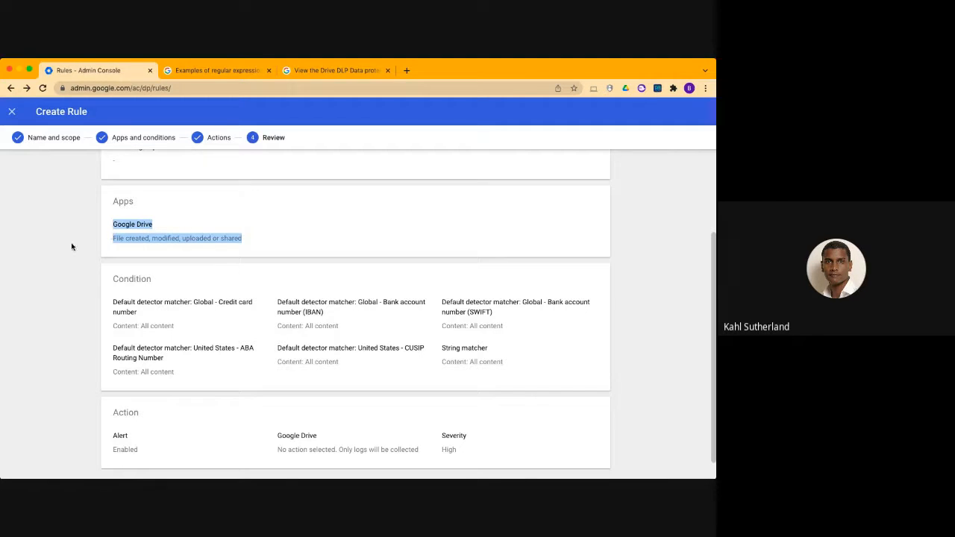
scroll(149, 261, down, 1)
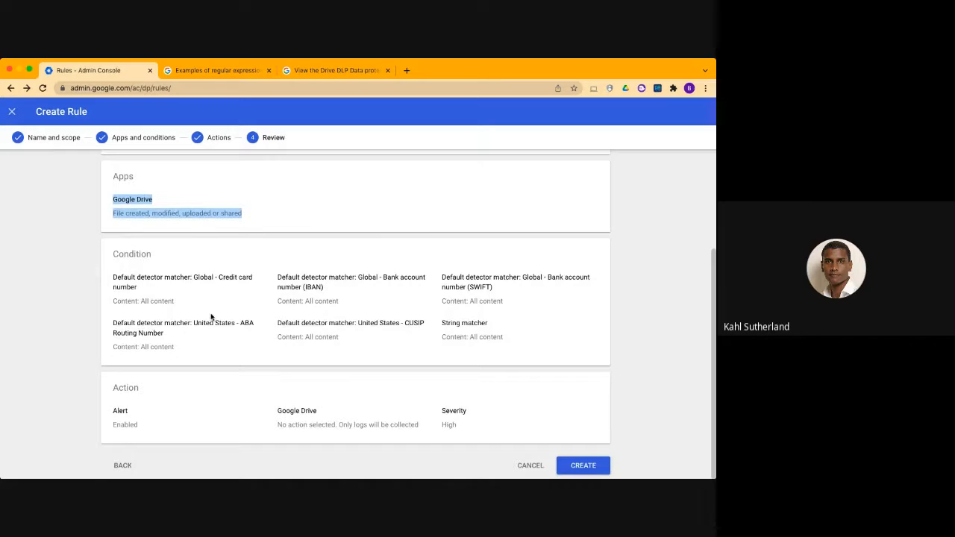
drag(116, 282, 396, 336)
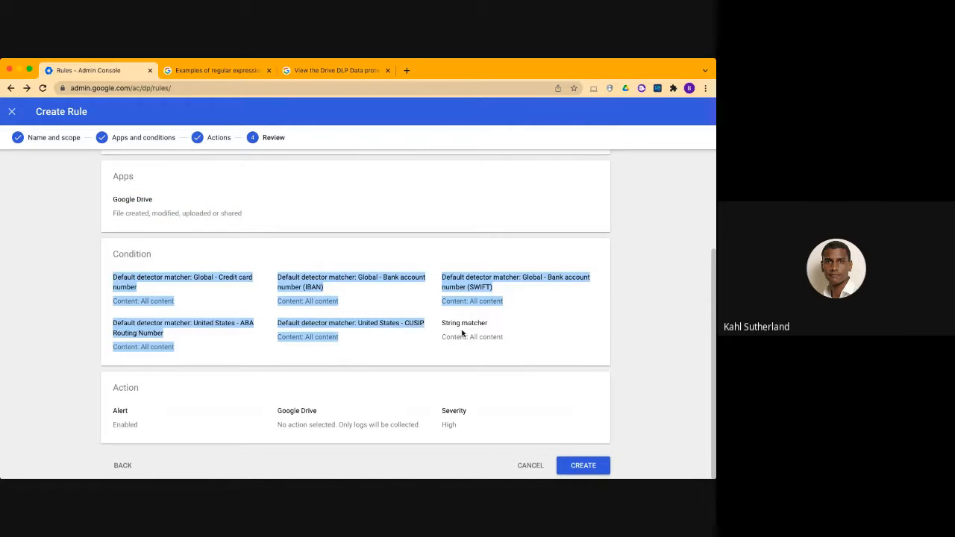
drag(511, 344, 441, 323)
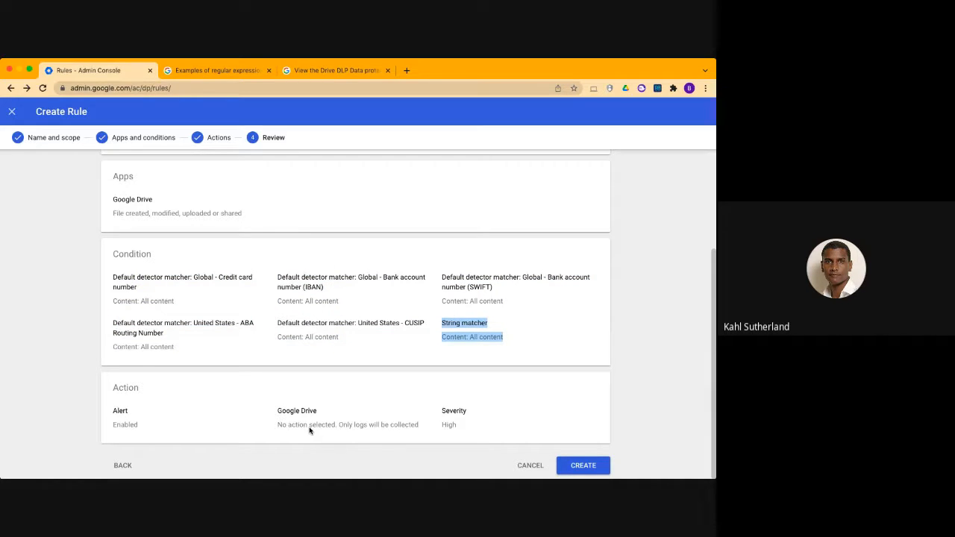
drag(420, 424, 344, 425)
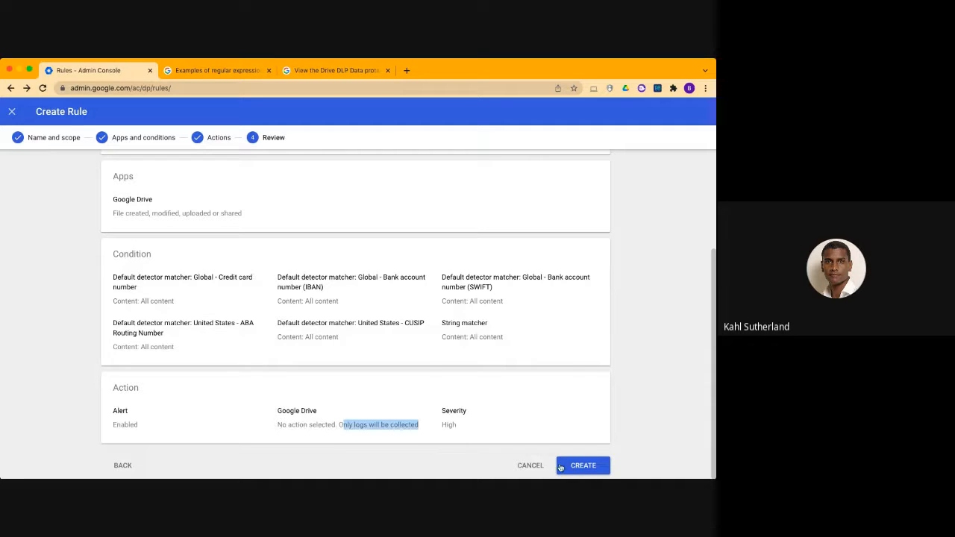
Create the rule with Active status and return from the templates to the data protection rules list
click(582, 468)
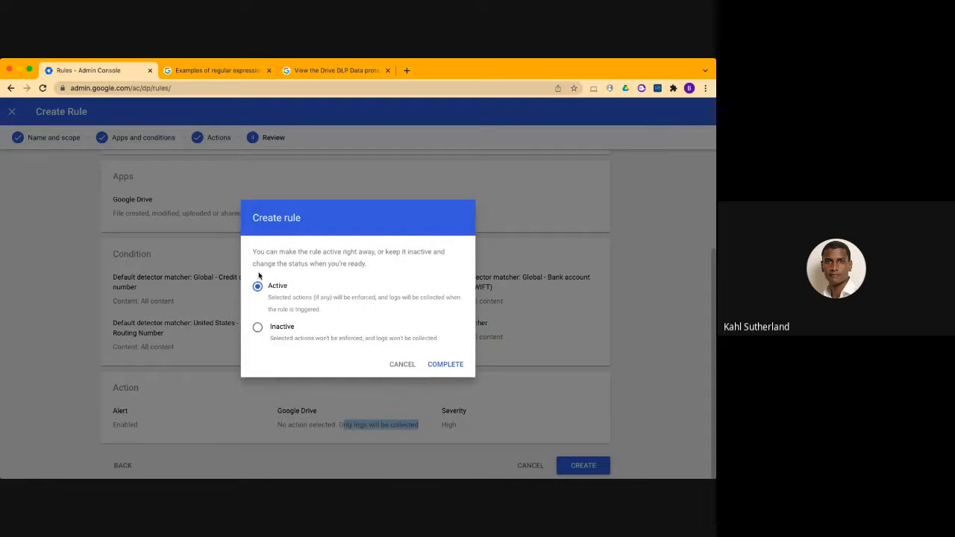
click(445, 364)
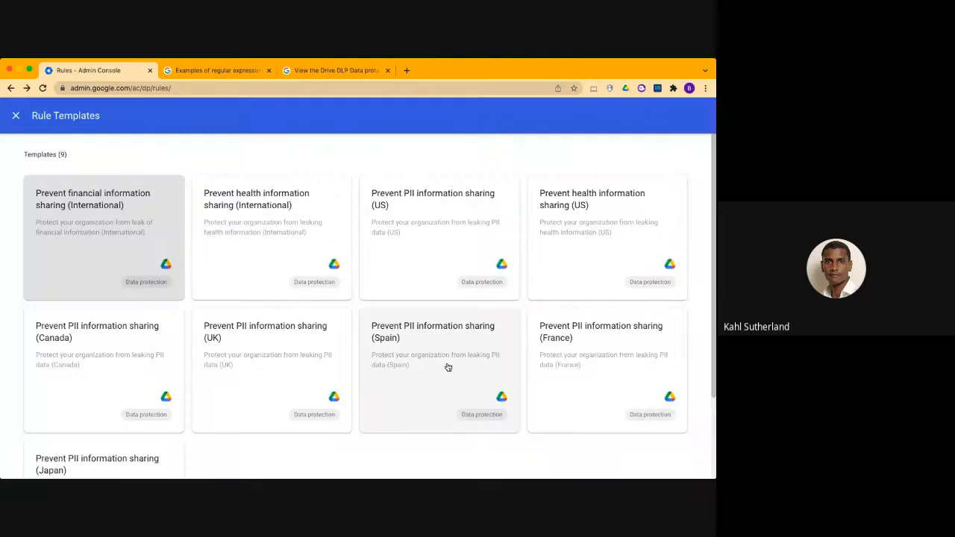
click(15, 118)
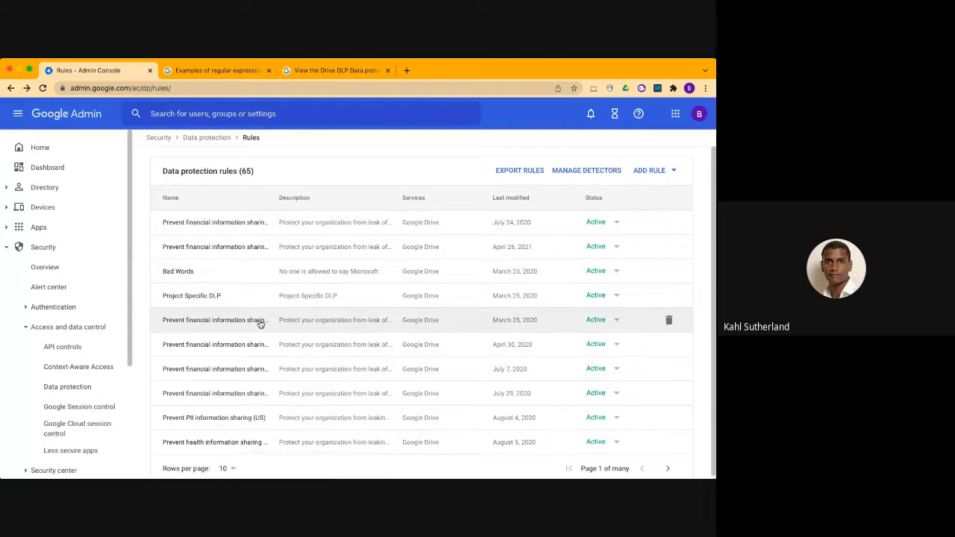
Sort the data protection rules by last modified date with the newest first
scroll(260, 324, down, 1)
click(665, 467)
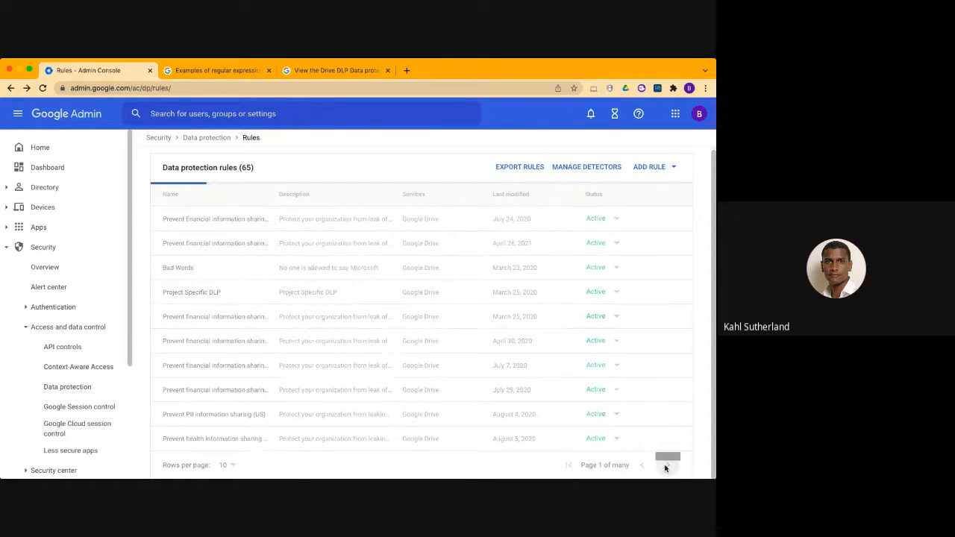
click(520, 200)
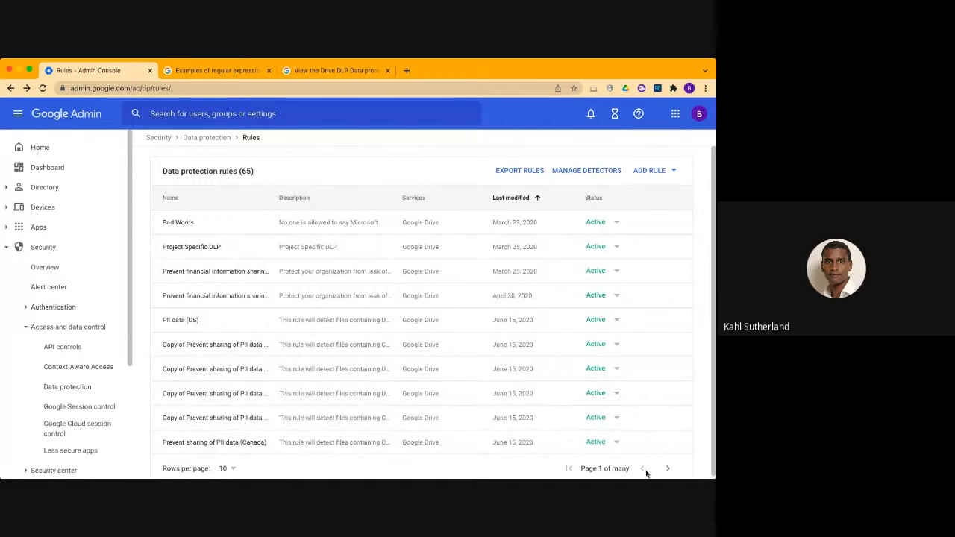
click(512, 199)
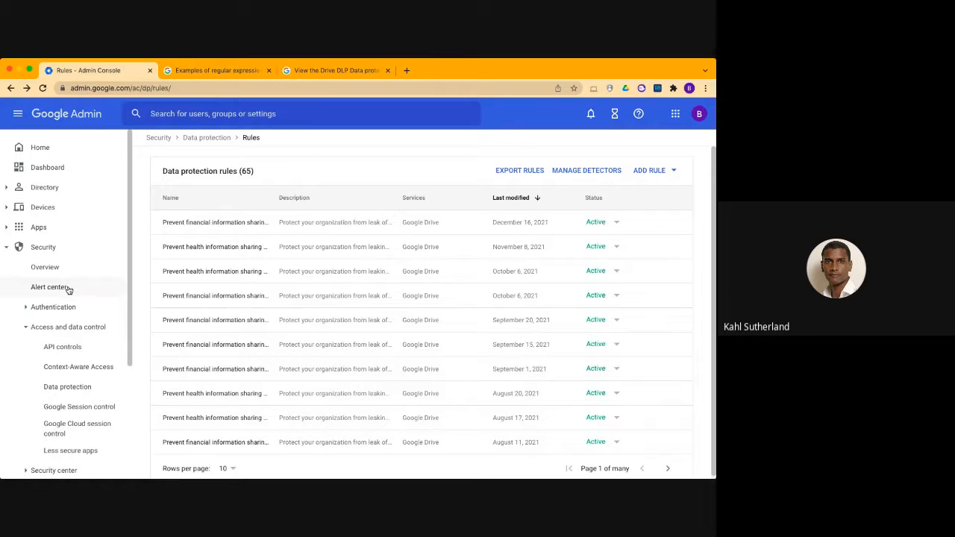
Expand the Security center section in the navigation and open the main Rules page
scroll(81, 292, down, 1)
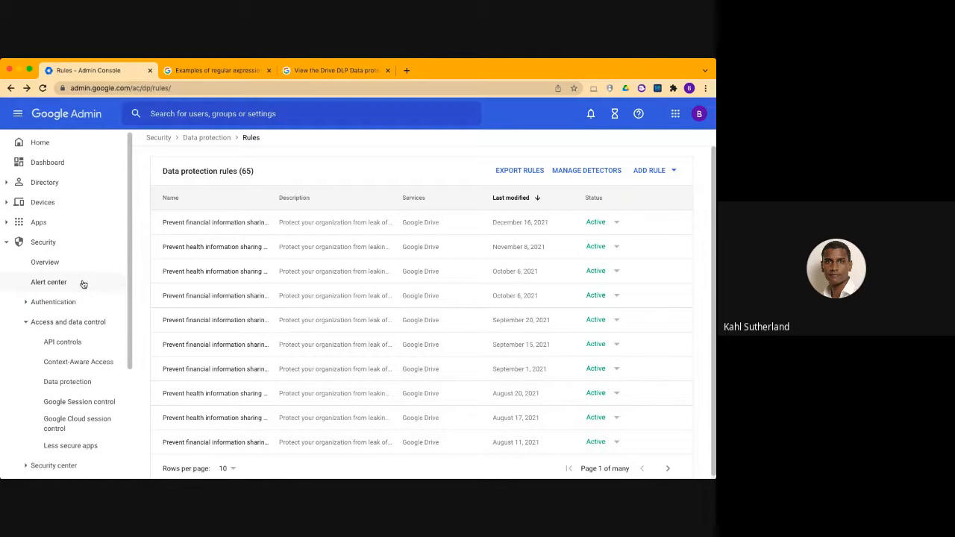
scroll(84, 284, down, 3)
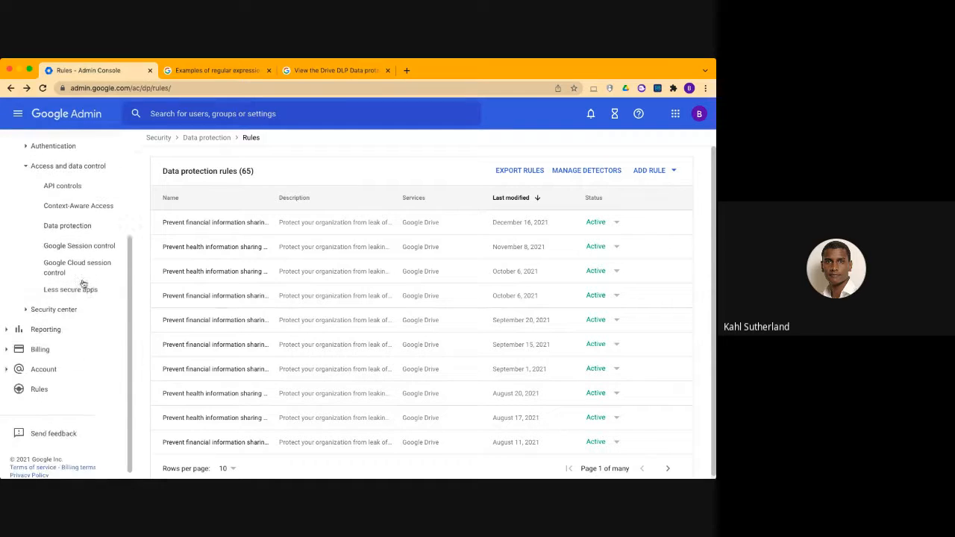
click(28, 306)
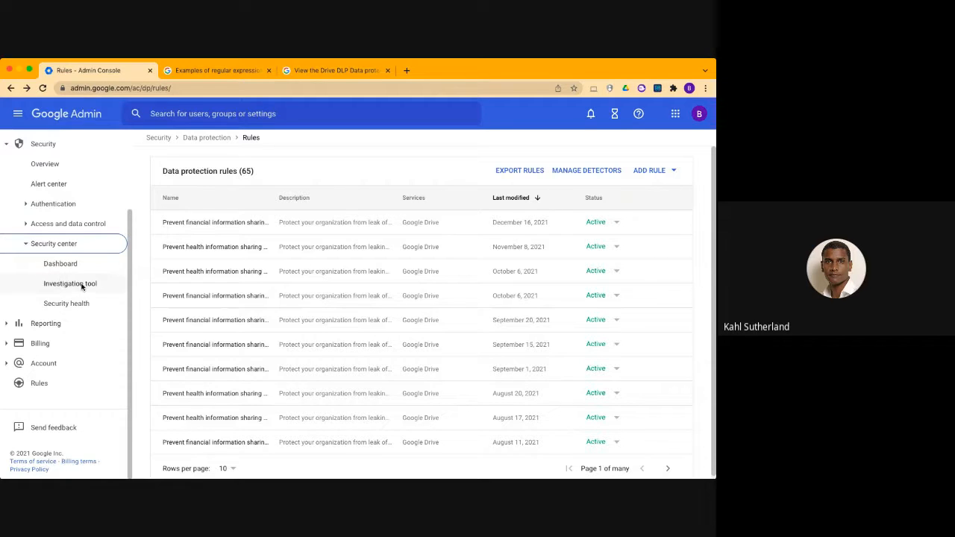
click(39, 383)
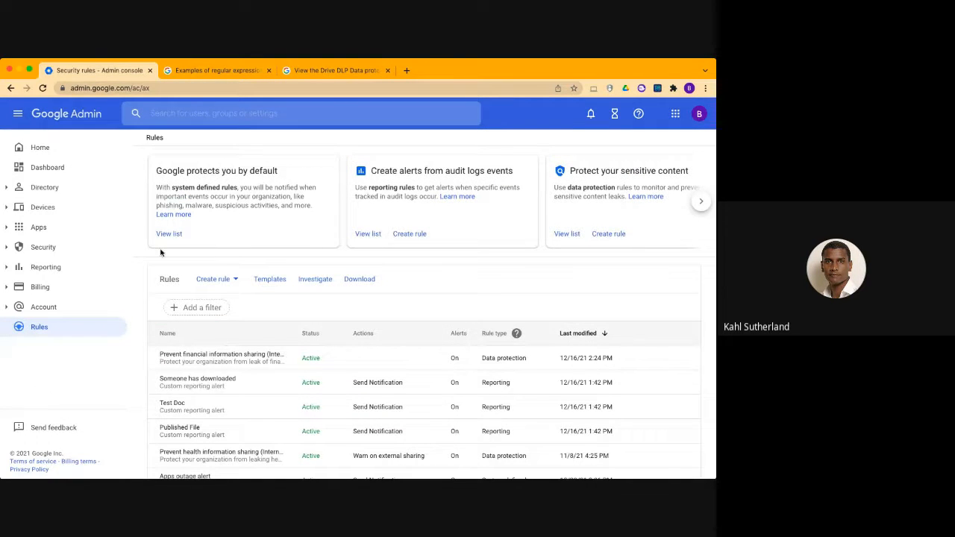
Look over the full rules list and check which rule types are offered for creating a new rule
scroll(144, 263, down, 3)
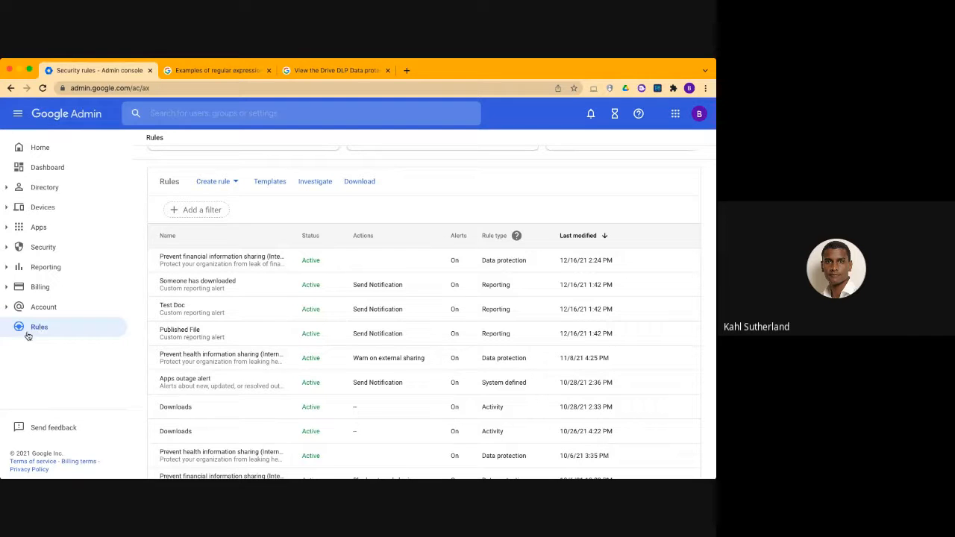
scroll(330, 269, up, 1)
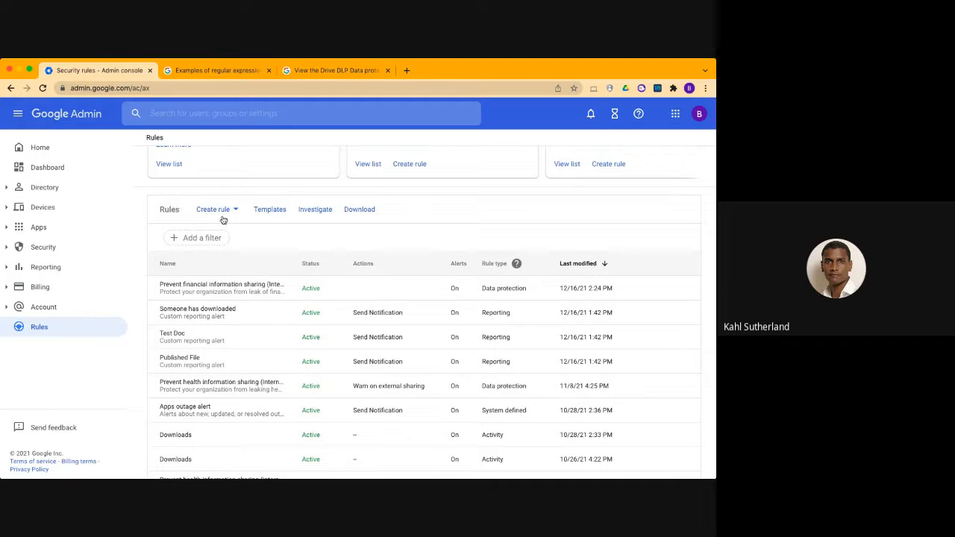
click(229, 209)
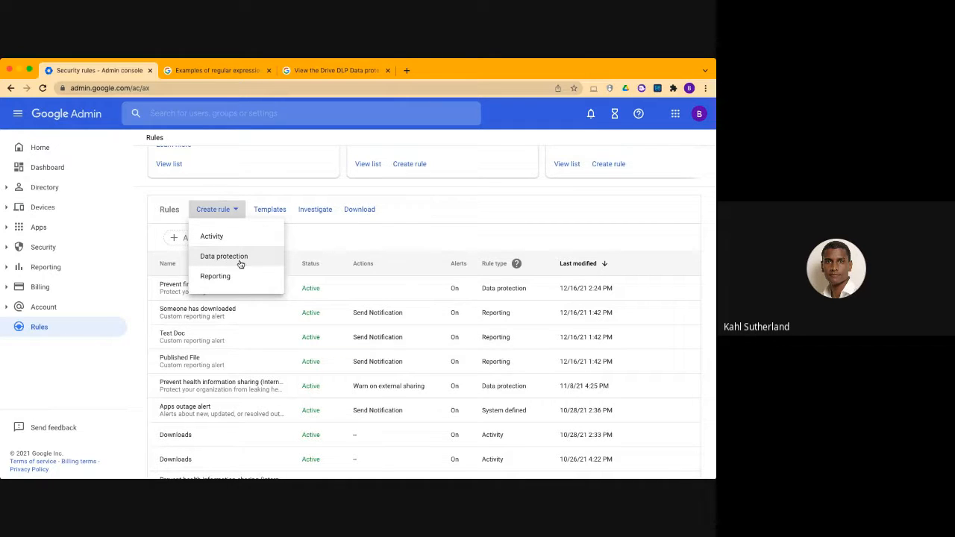
click(485, 212)
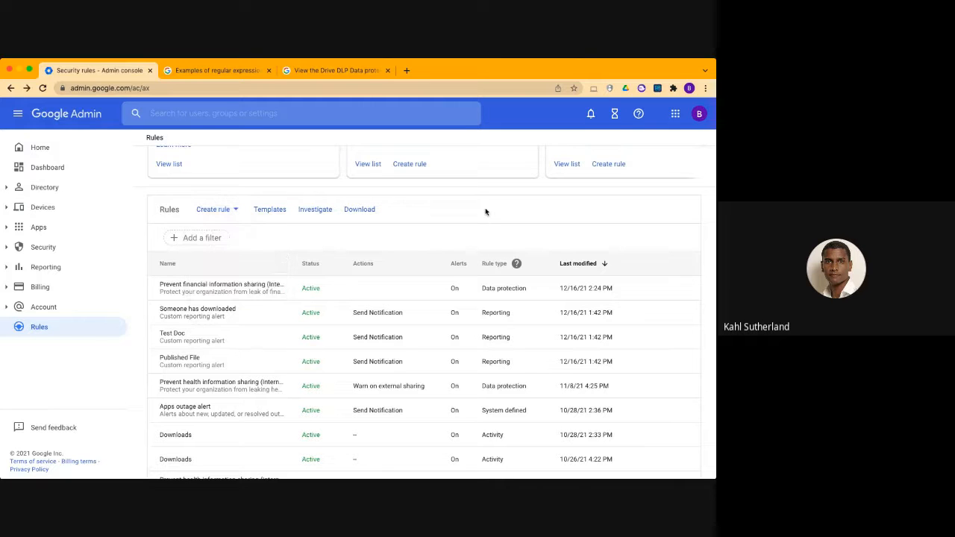
Filter the rules list to the Data protection rule type and look through the matching rules
click(217, 238)
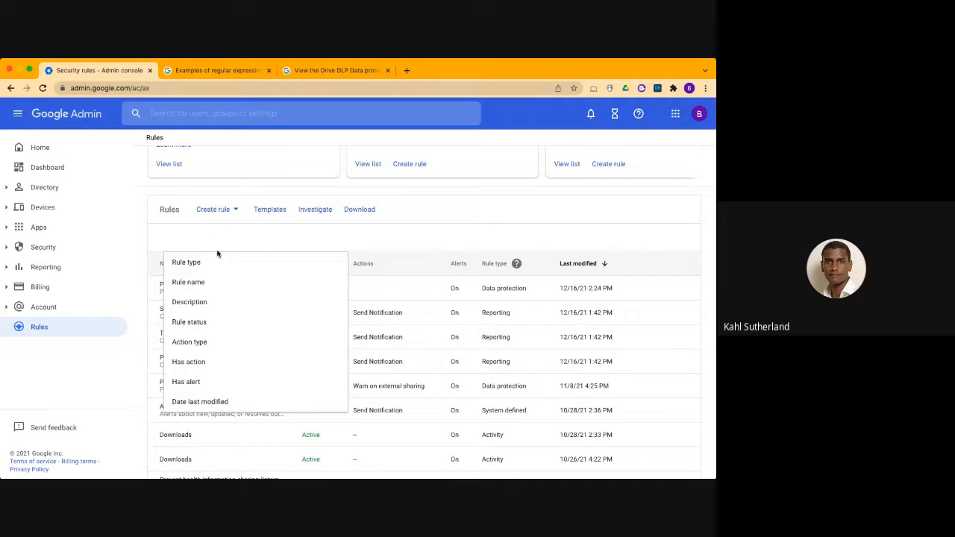
scroll(217, 334, down, 2)
scroll(217, 335, up, 2)
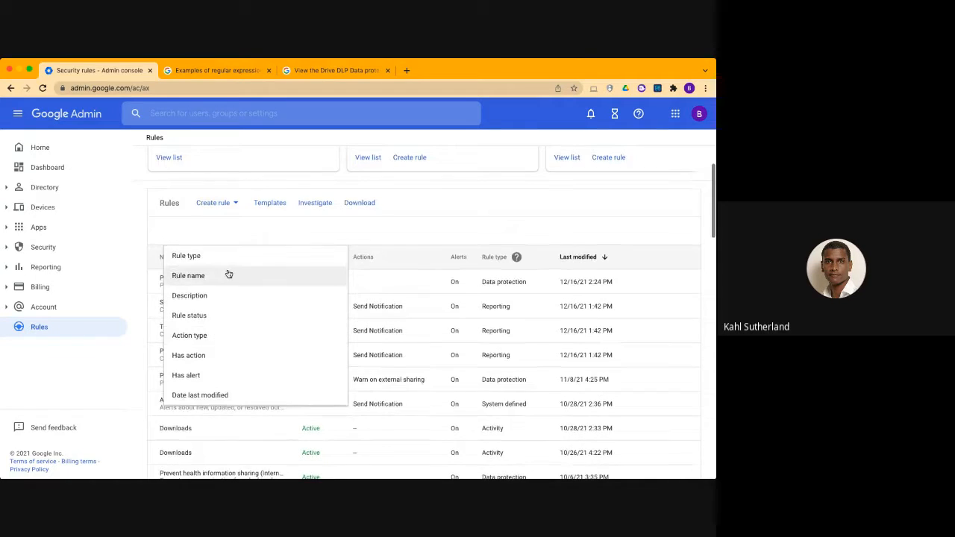
click(228, 255)
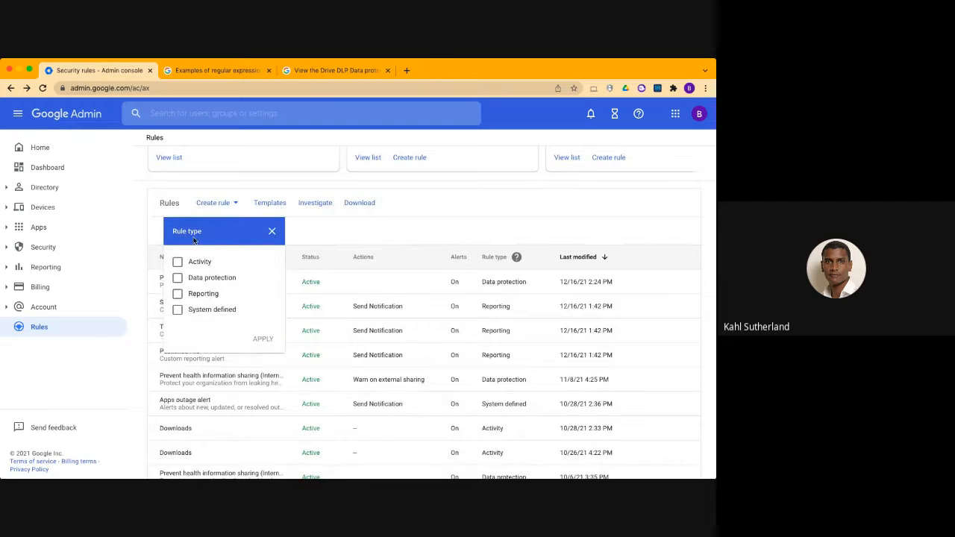
click(178, 278)
click(261, 340)
scroll(321, 341, down, 1)
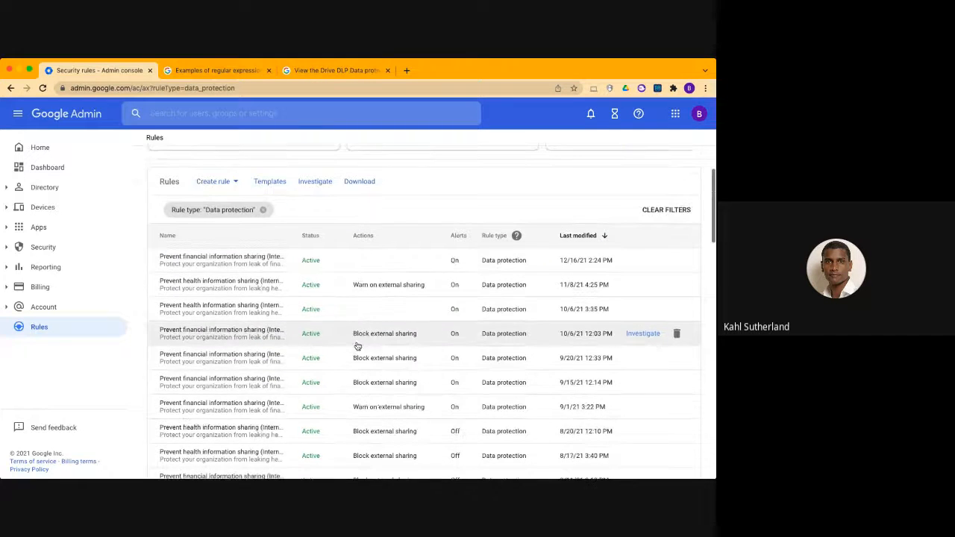
scroll(356, 344, down, 3)
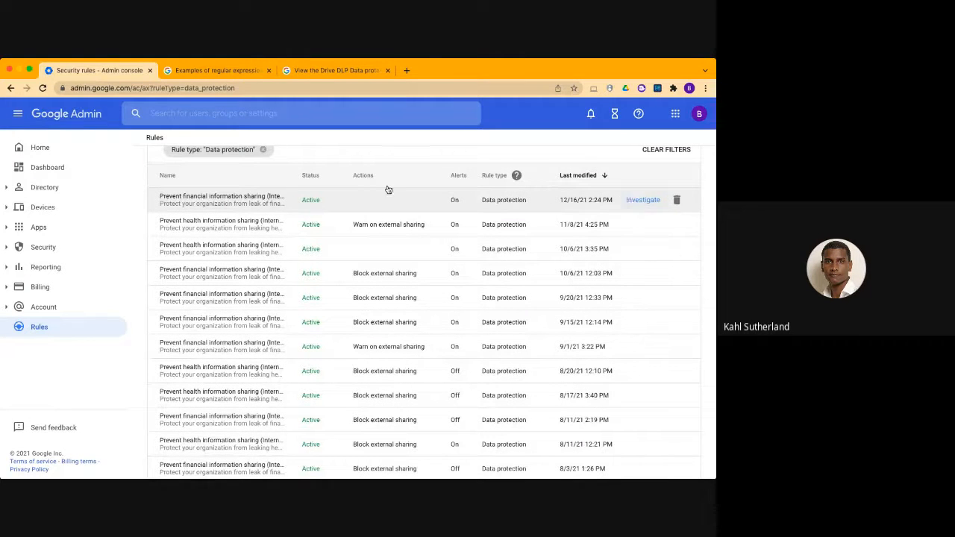
scroll(249, 213, up, 3)
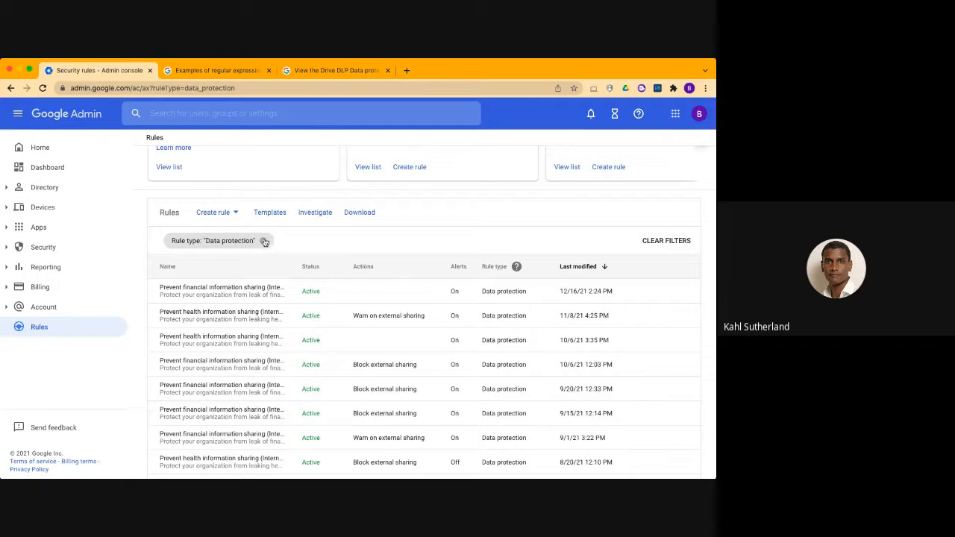
click(230, 214)
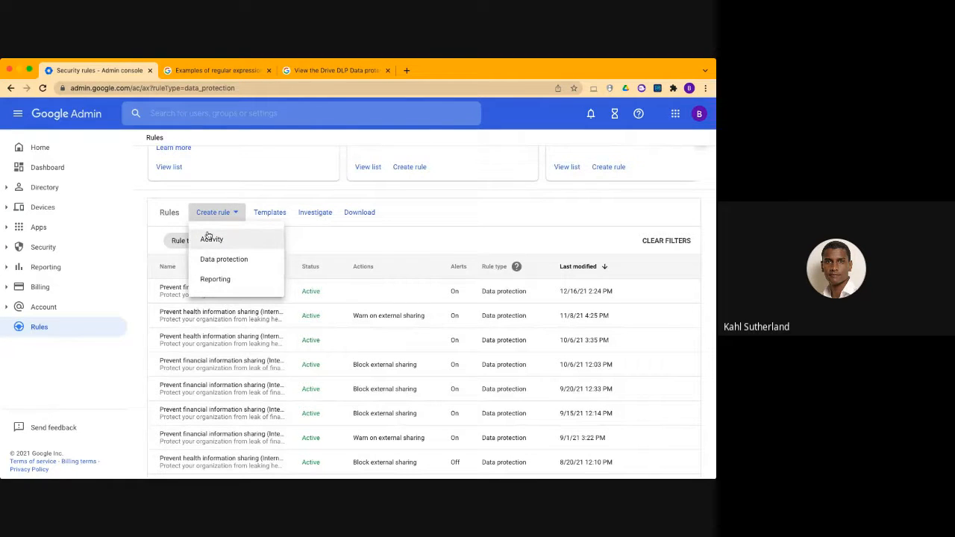
scroll(348, 221, up, 2)
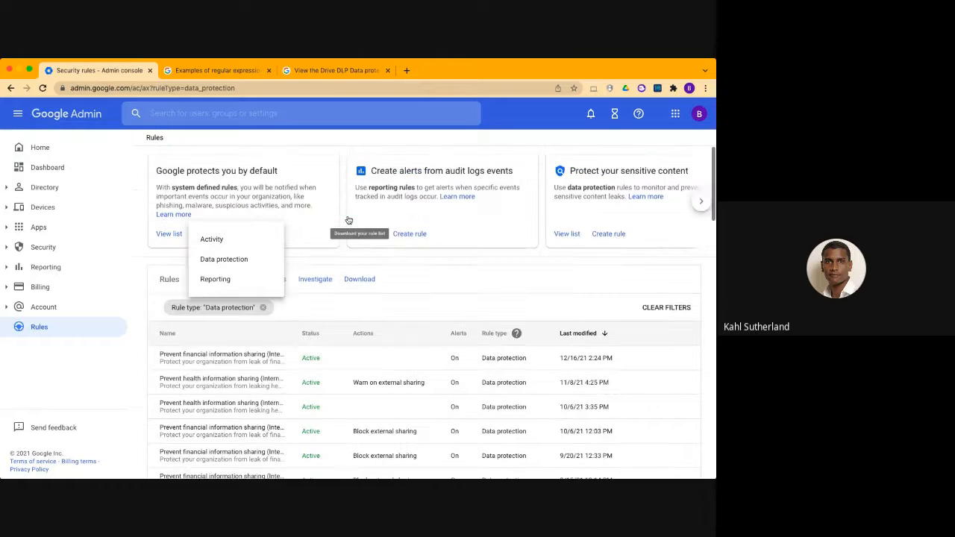
click(334, 181)
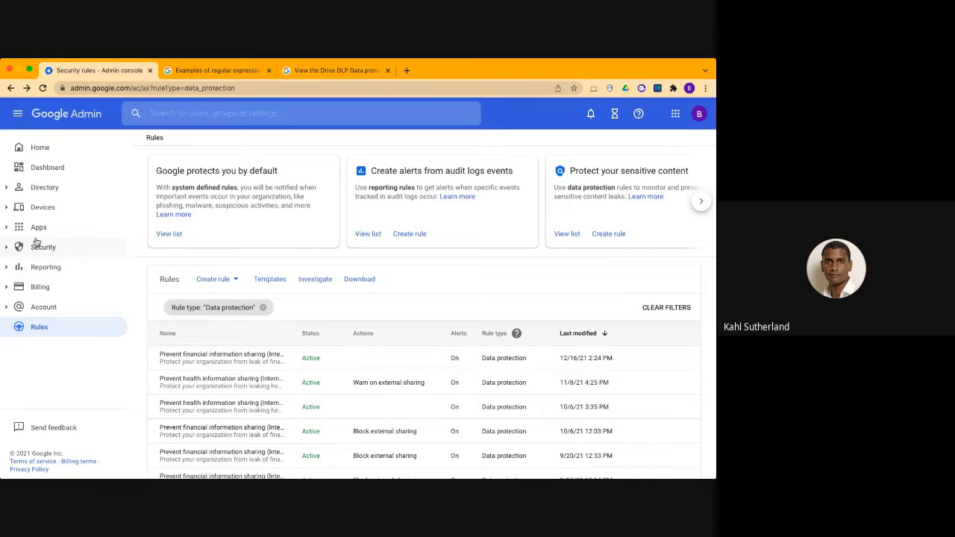
Expand the Security section of the navigation and look over its Alert center and Security center pages
click(9, 249)
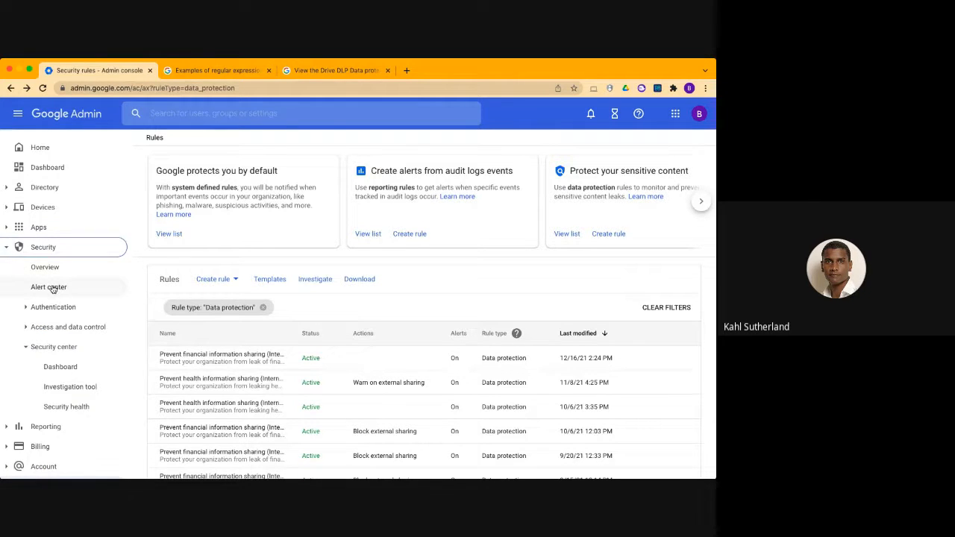
scroll(53, 290, down, 3)
scroll(43, 341, up, 2)
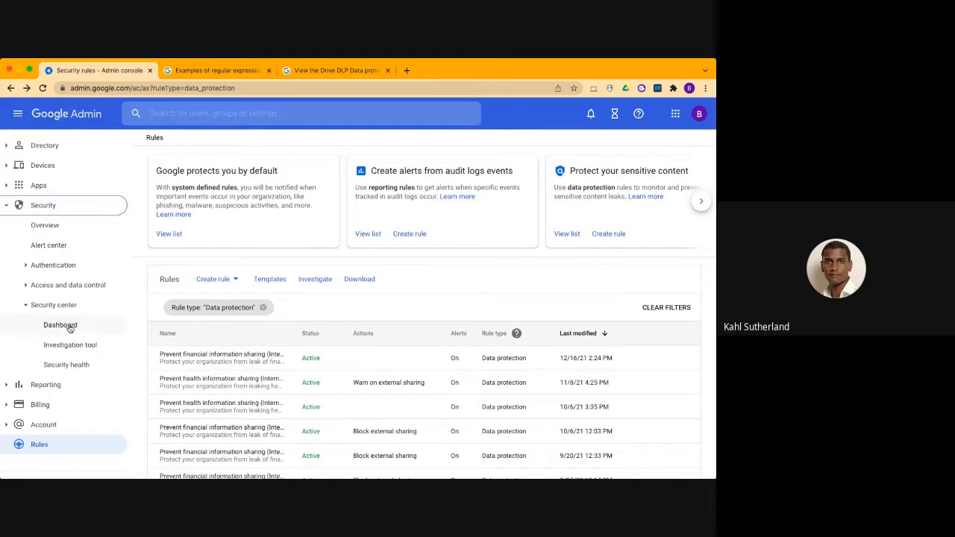
scroll(45, 355, down, 1)
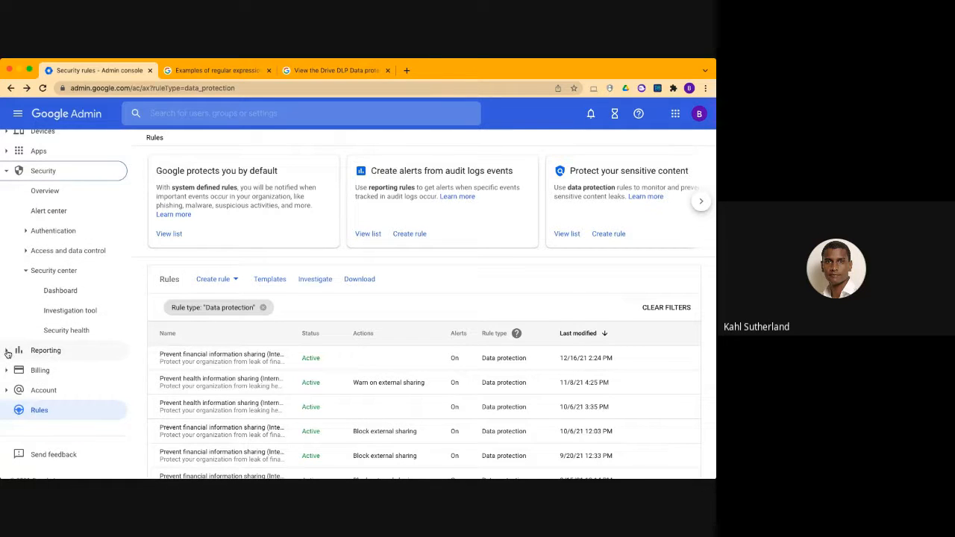
Expand the Reporting section and open the Rules audit log
click(8, 351)
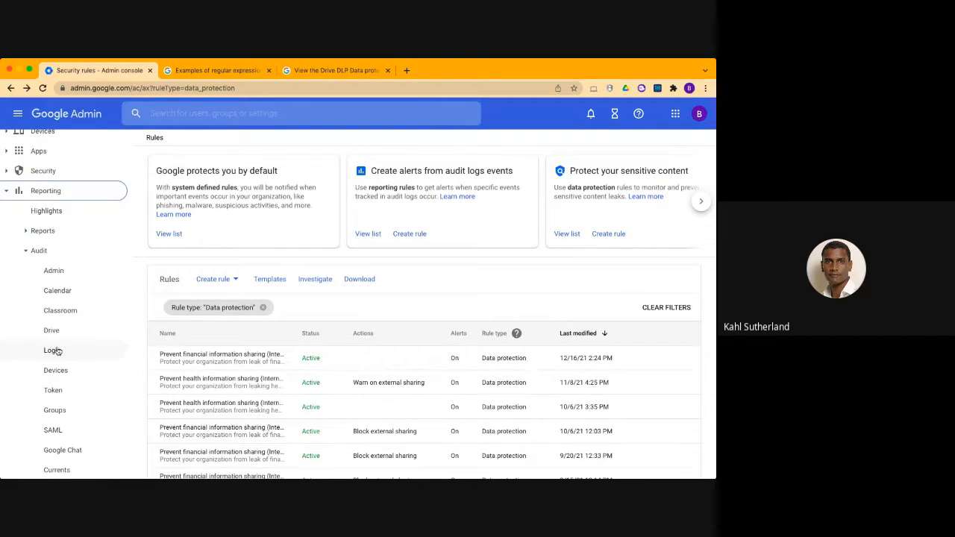
scroll(82, 358, down, 3)
scroll(84, 358, down, 5)
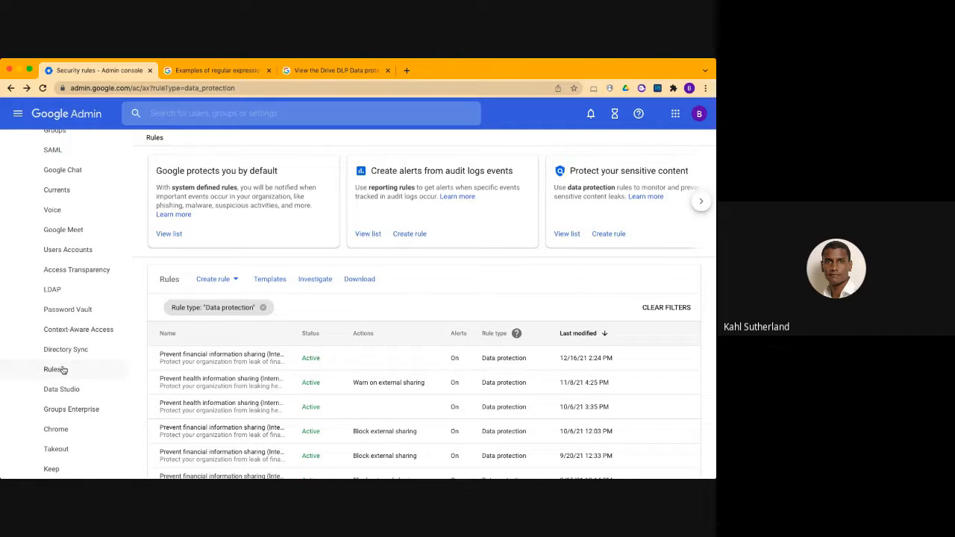
click(70, 370)
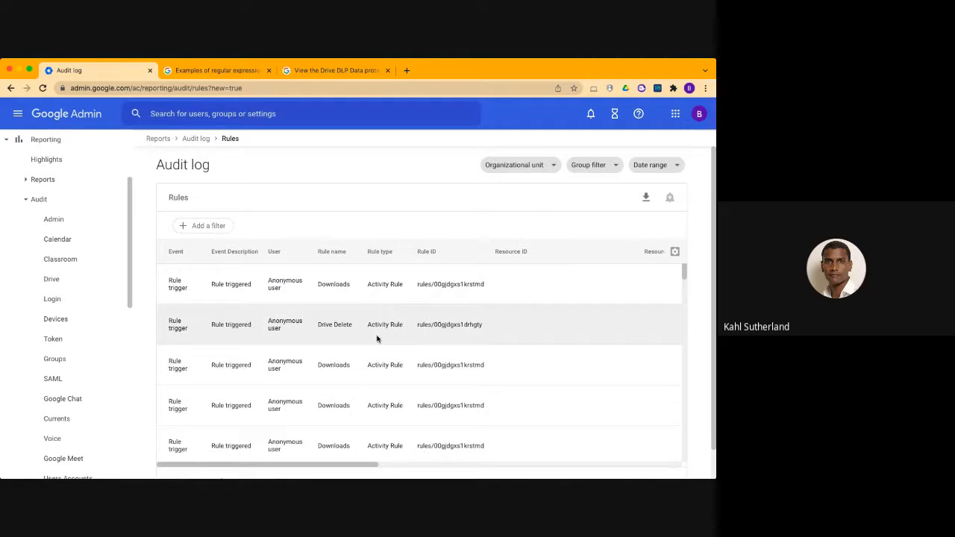
Filter the Rules audit log by rule type DLP
click(220, 227)
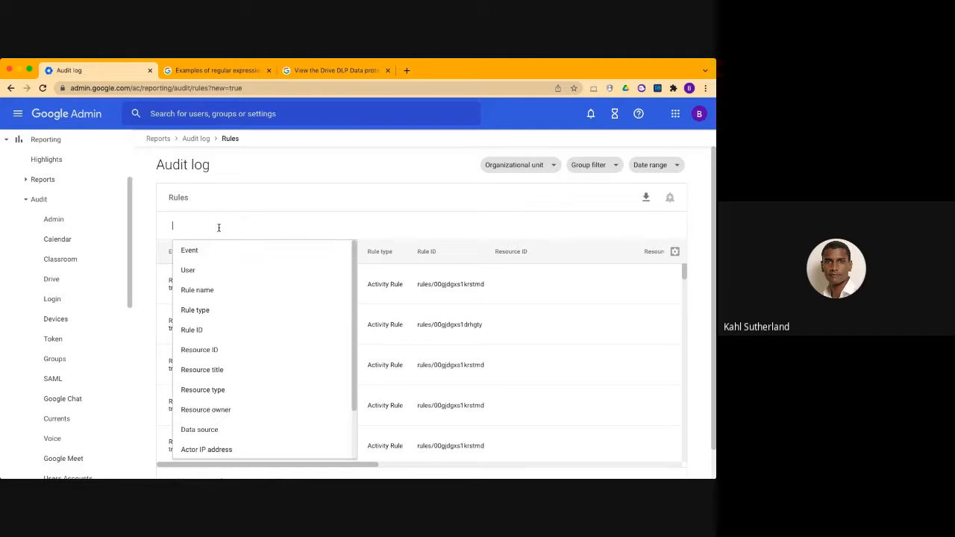
scroll(261, 365, down, 2)
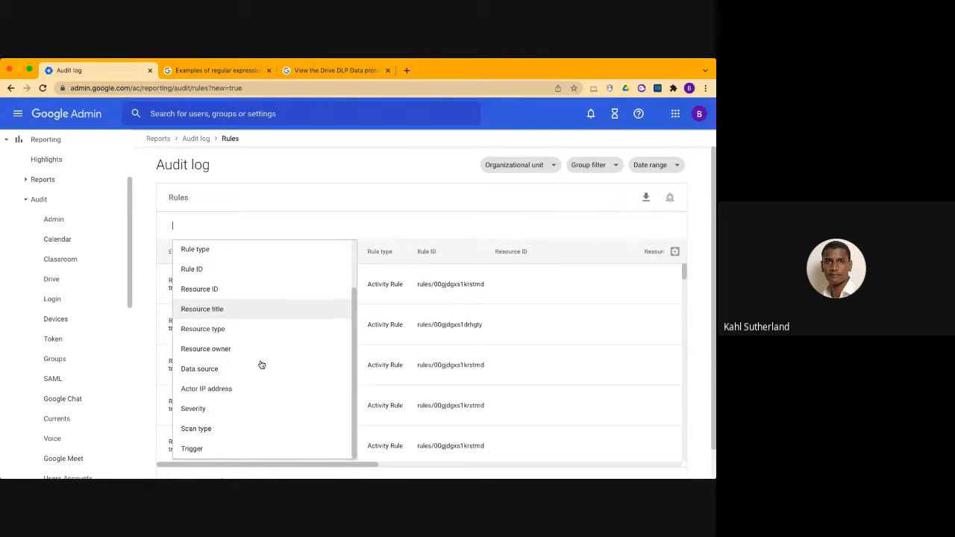
scroll(261, 364, up, 3)
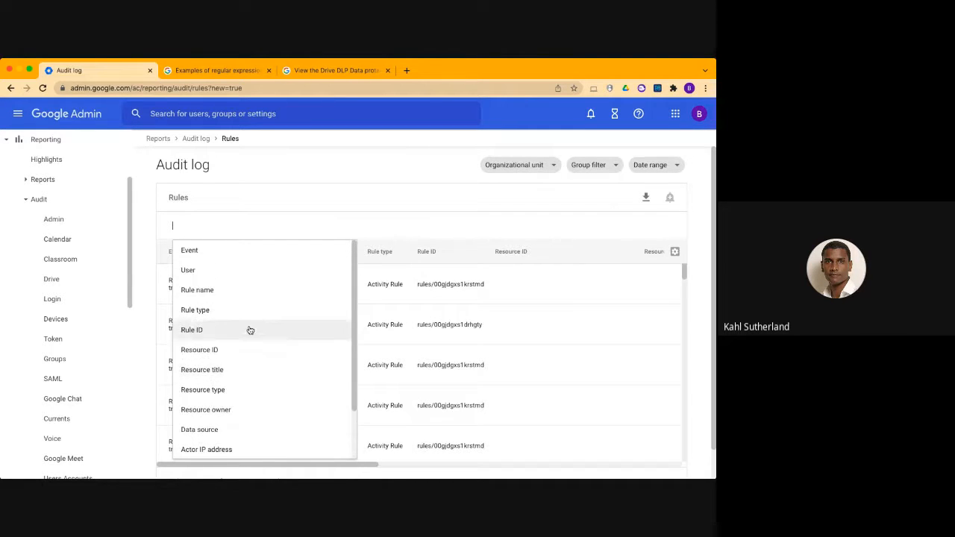
click(241, 309)
click(264, 264)
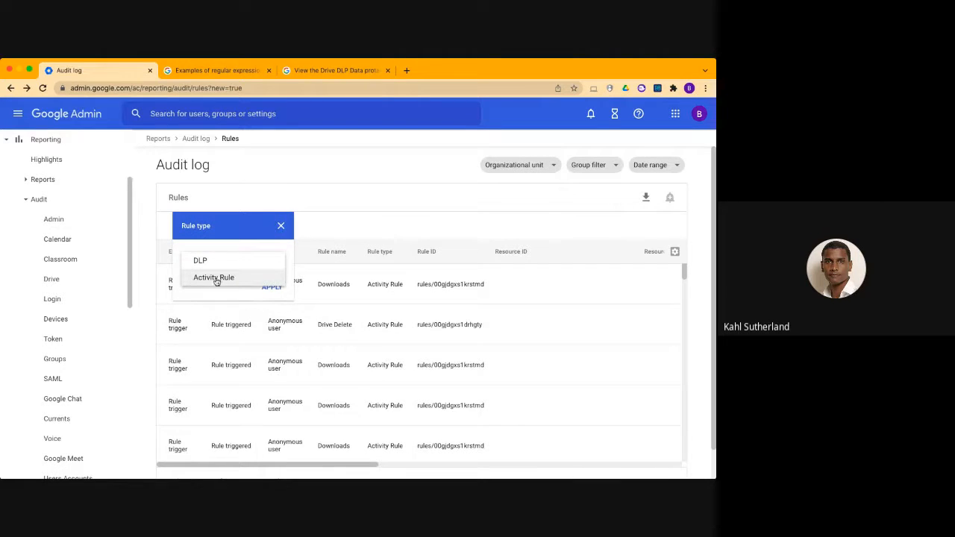
click(206, 262)
click(273, 289)
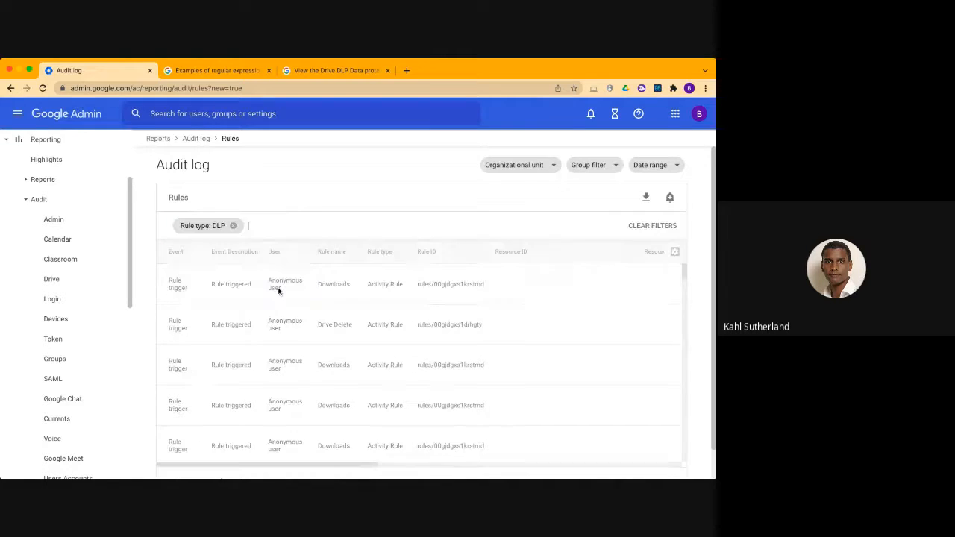
Examine the DLP audit entries with their users, rule names and resources, and remove the rule type filter
scroll(435, 349, down, 1)
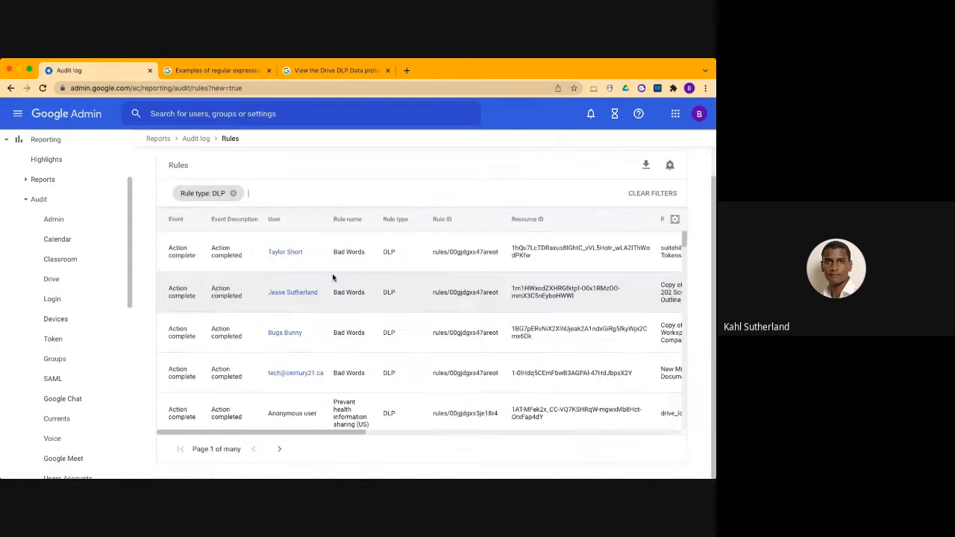
scroll(300, 269, down, 1)
scroll(300, 269, up, 1)
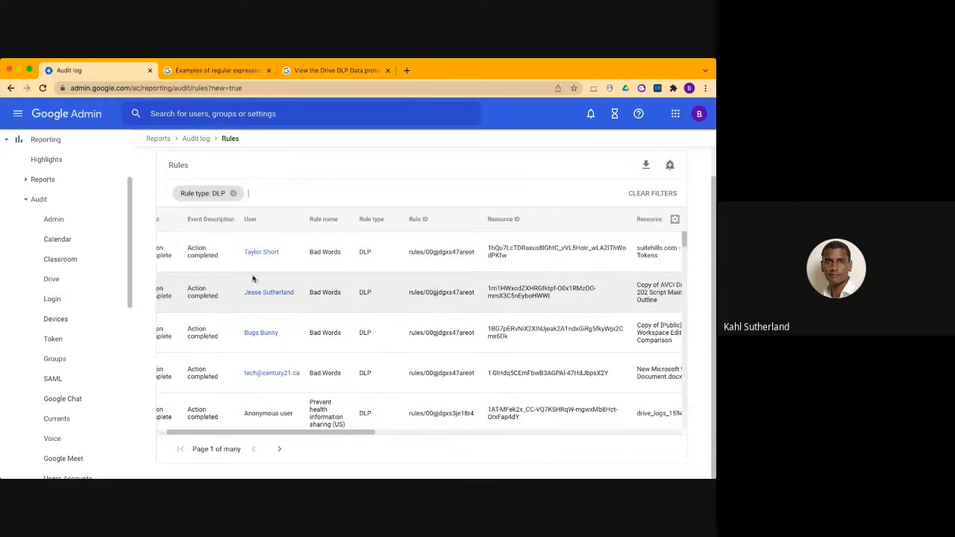
click(232, 193)
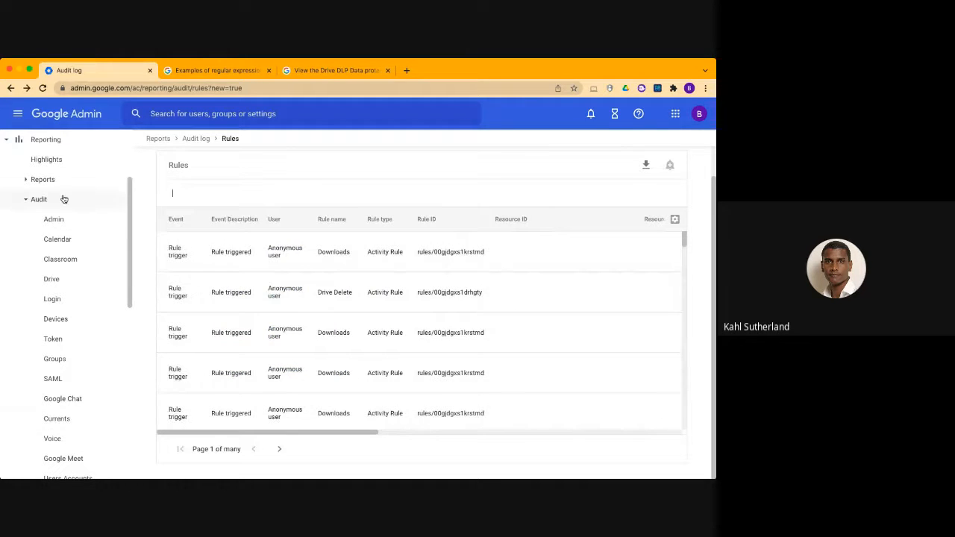
Expand the Security section and open the Alert center
scroll(64, 199, up, 3)
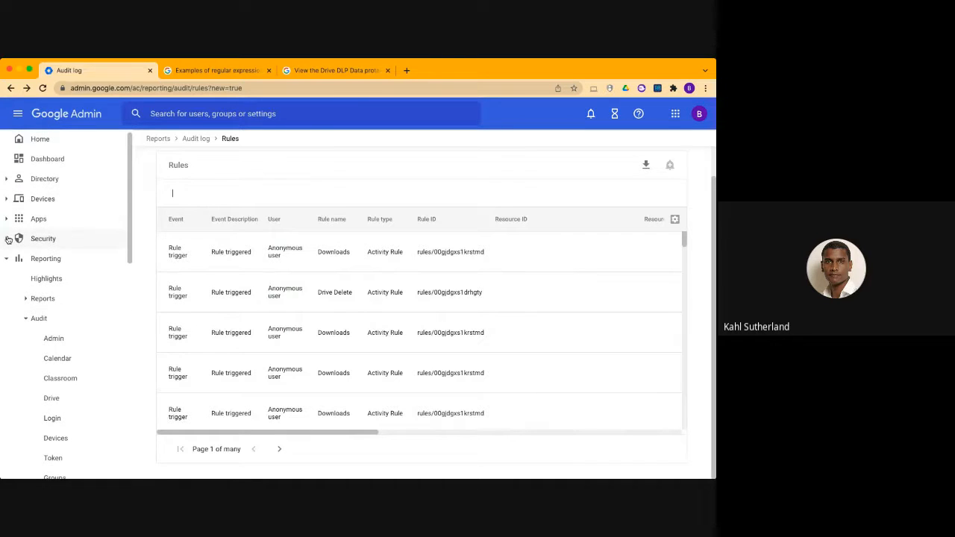
click(16, 238)
click(52, 277)
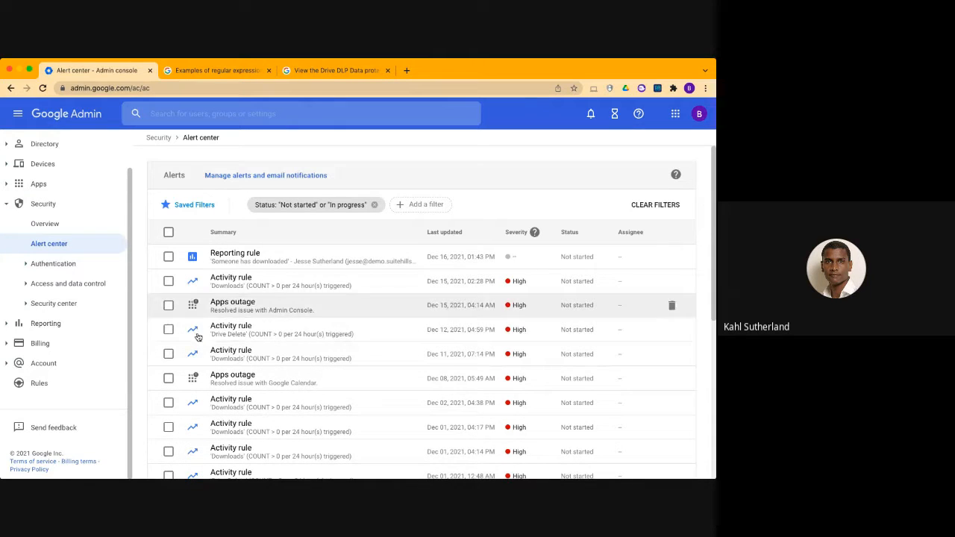
Check the available alert filter criteria and open the details of the 'Drive Delete' activity rule alert from Dec 01, 2021, 12:48 AM
click(421, 206)
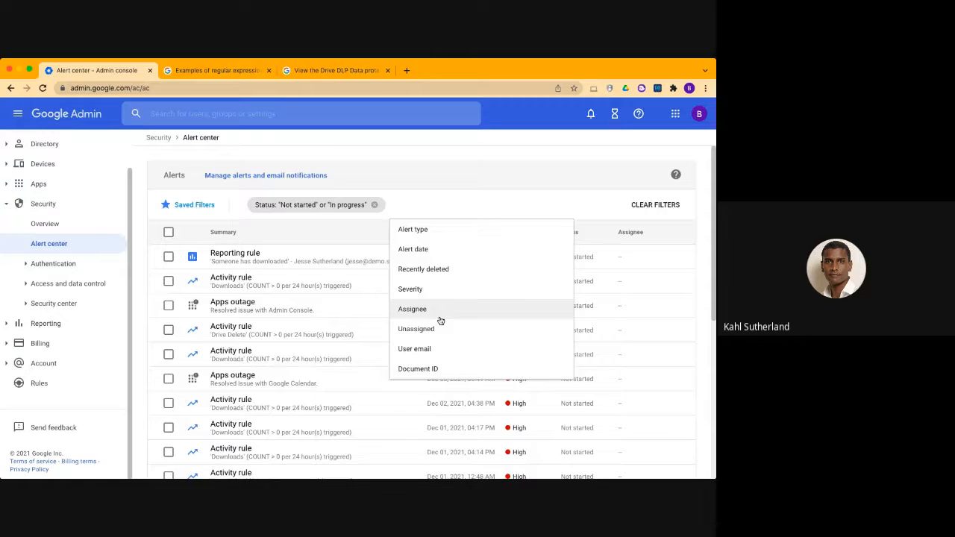
scroll(253, 368, down, 5)
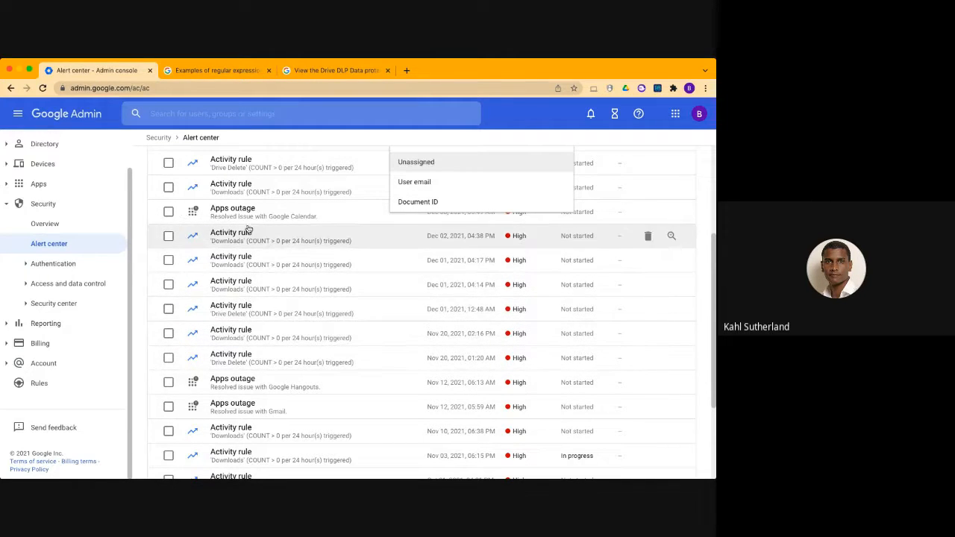
scroll(248, 228, up, 4)
scroll(243, 235, down, 6)
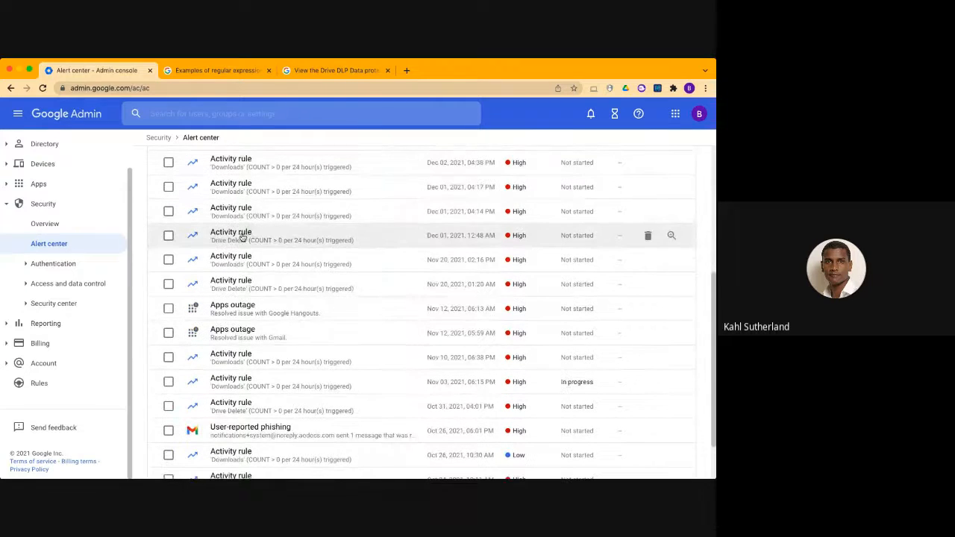
click(242, 235)
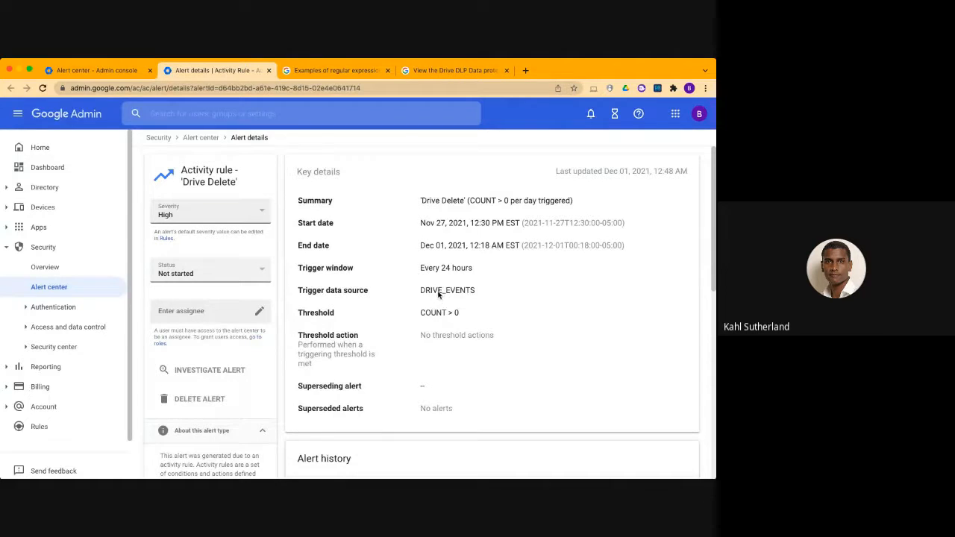
Review the alert's key details, including its trigger data source, threshold and alert history
scroll(435, 326, down, 3)
scroll(437, 324, up, 2)
drag(460, 284, 420, 283)
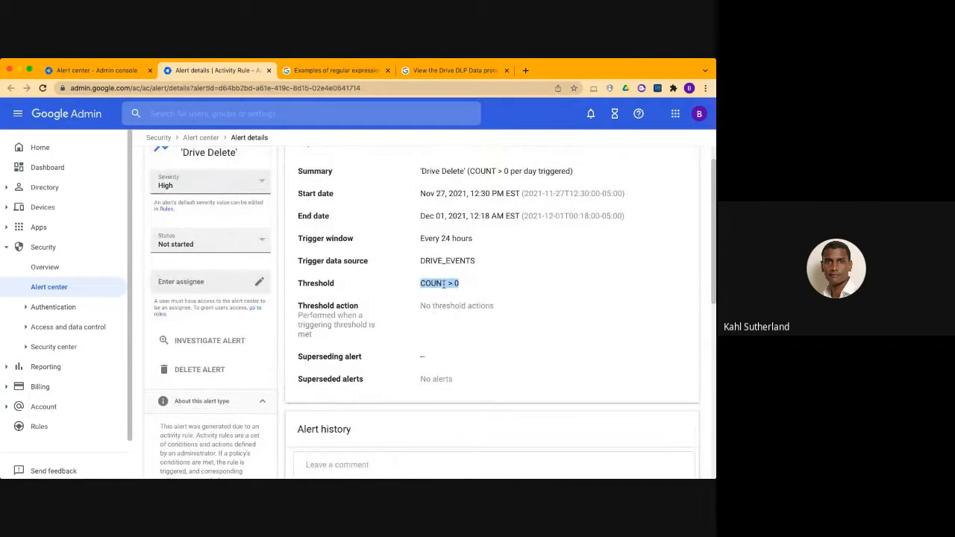
scroll(391, 273, down, 3)
scroll(390, 275, up, 3)
click(408, 278)
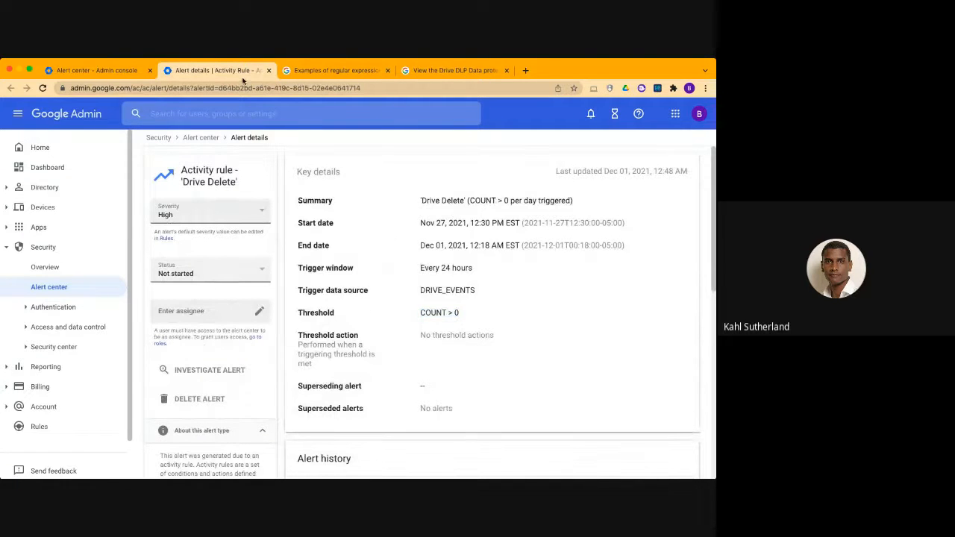
Close the activity rule alert's details and filter the Alert center list by the alert type Data Loss Prevention (DLP)
click(269, 71)
scroll(284, 274, up, 5)
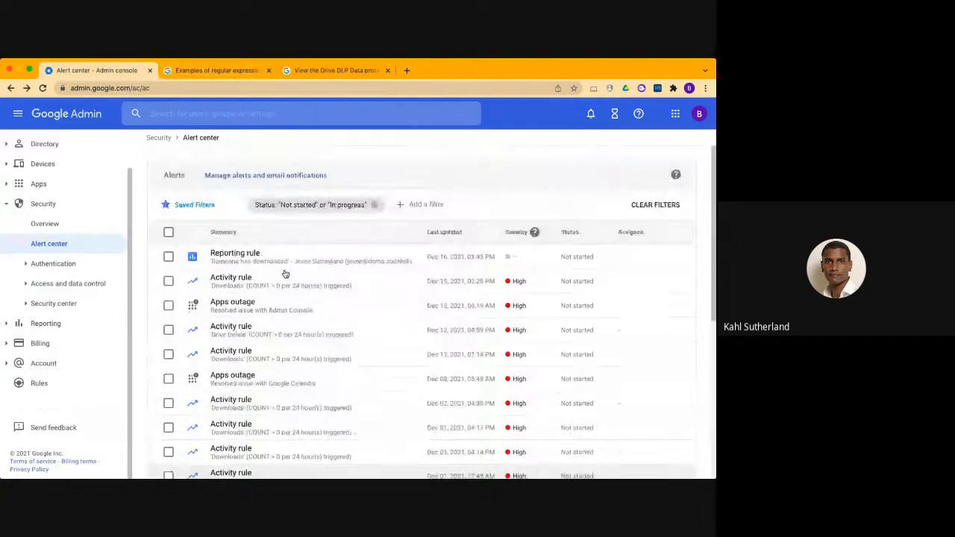
click(424, 206)
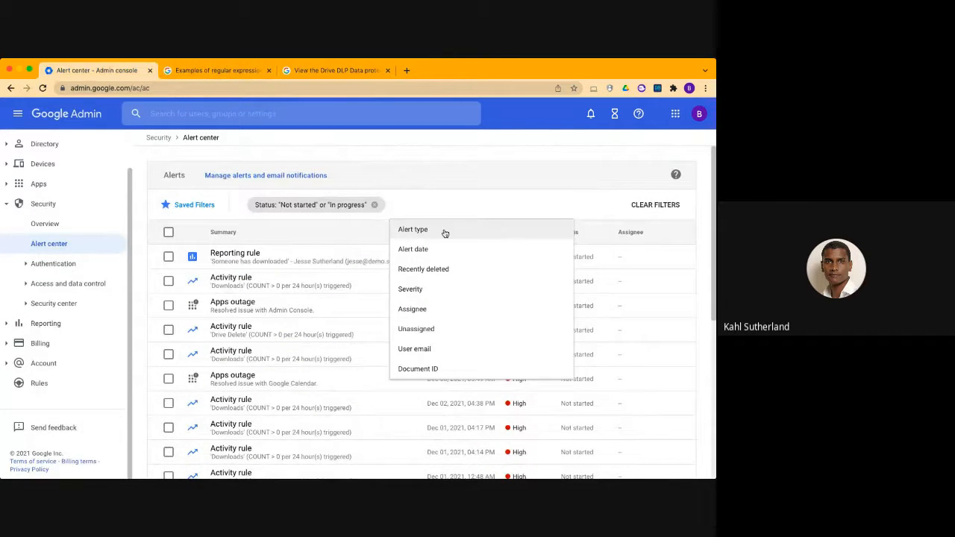
click(444, 231)
scroll(446, 287, down, 5)
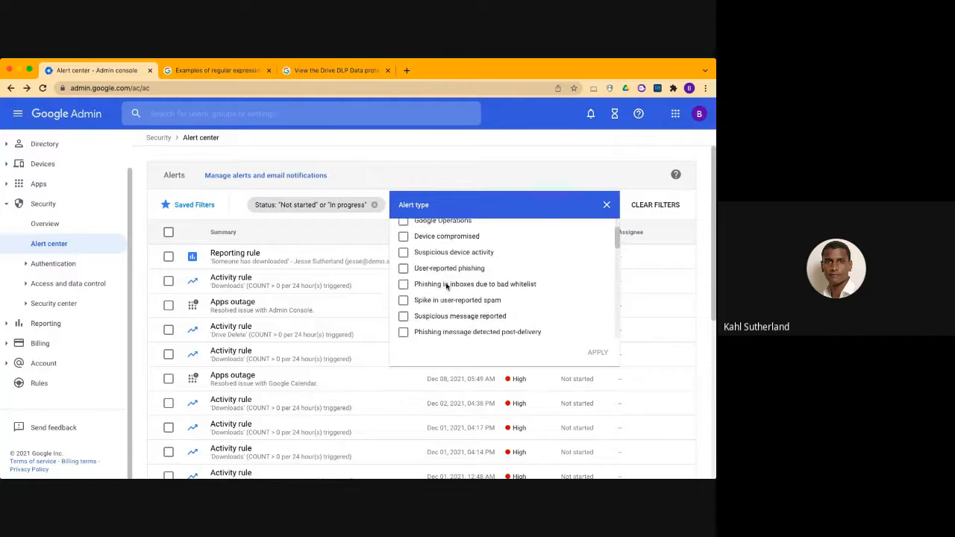
scroll(446, 287, down, 4)
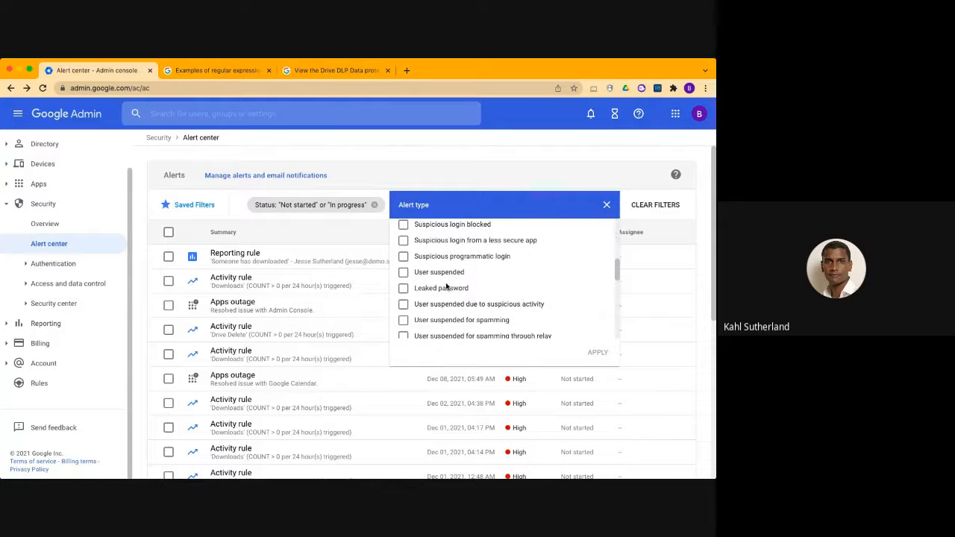
scroll(446, 287, down, 5)
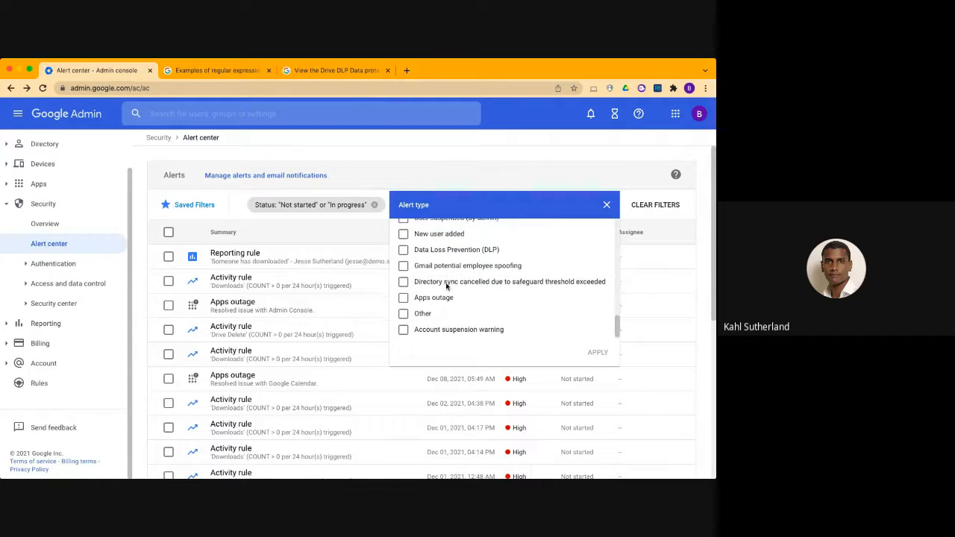
click(402, 254)
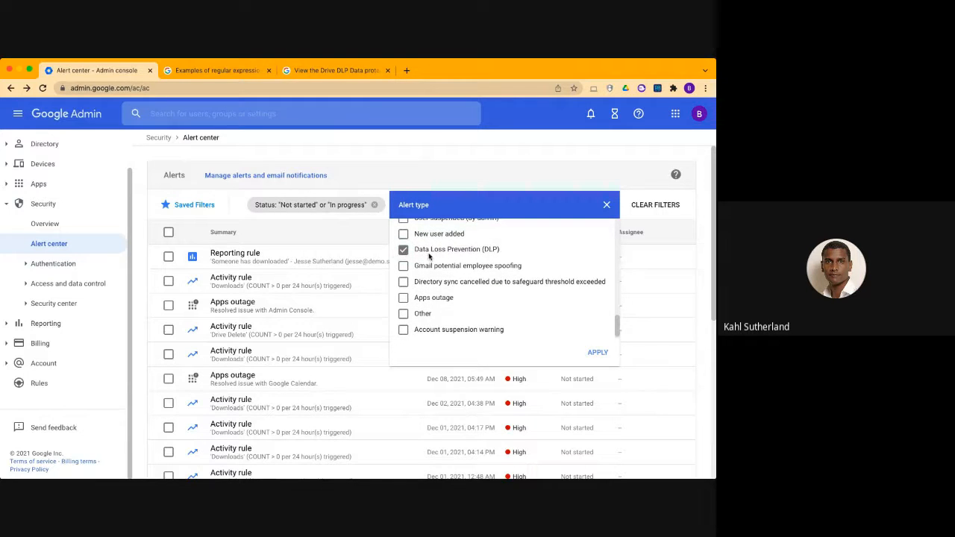
click(597, 353)
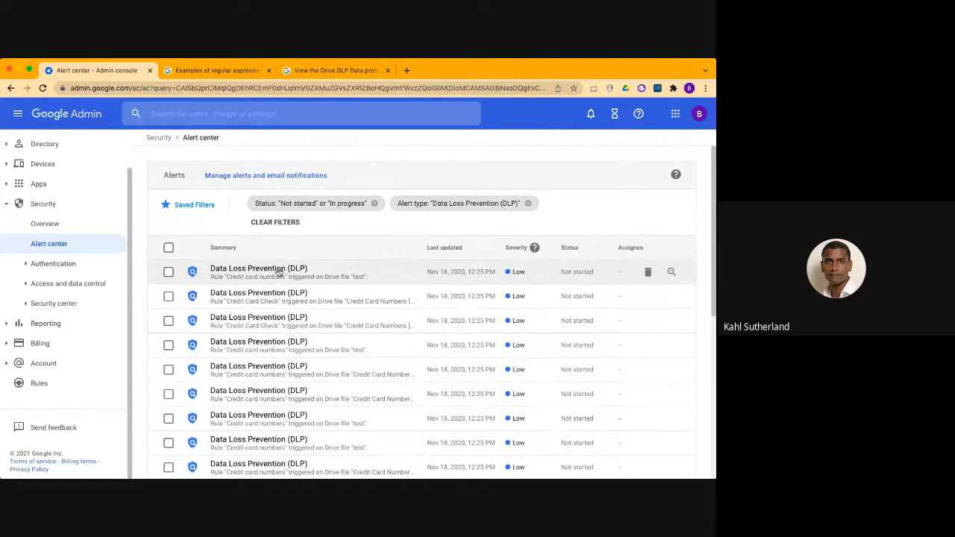
Open the first DLP alert, for rule "Credit card numbers" on Drive file "test", and set its severity to High
scroll(285, 366, down, 3)
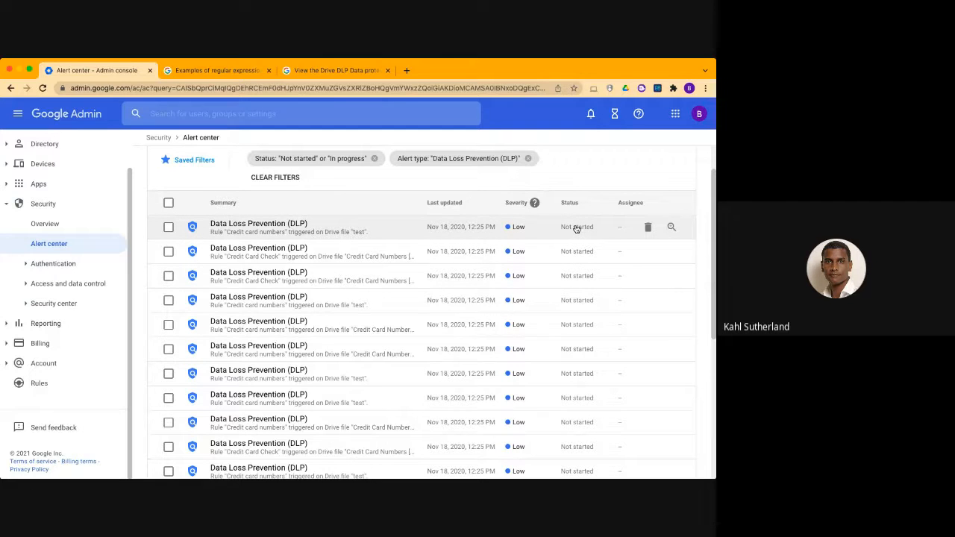
click(256, 229)
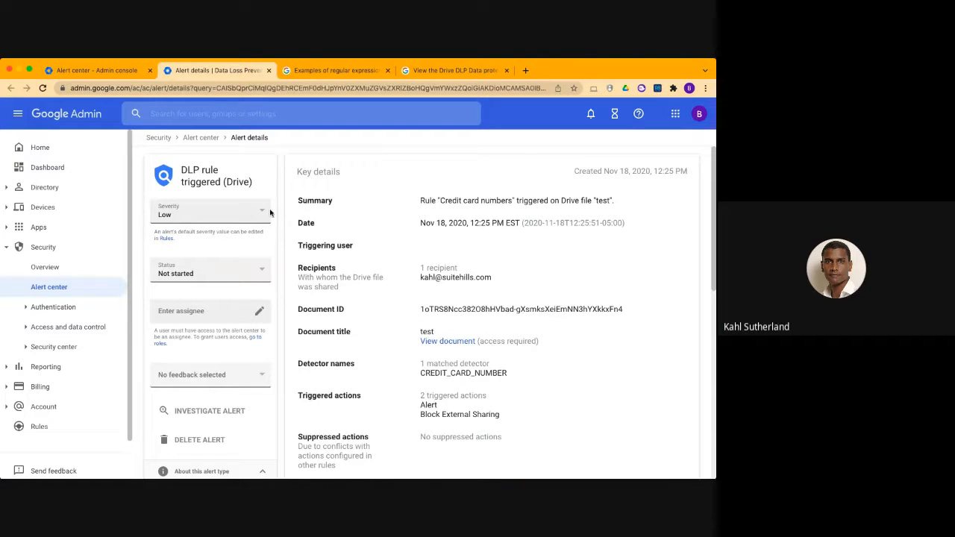
click(262, 213)
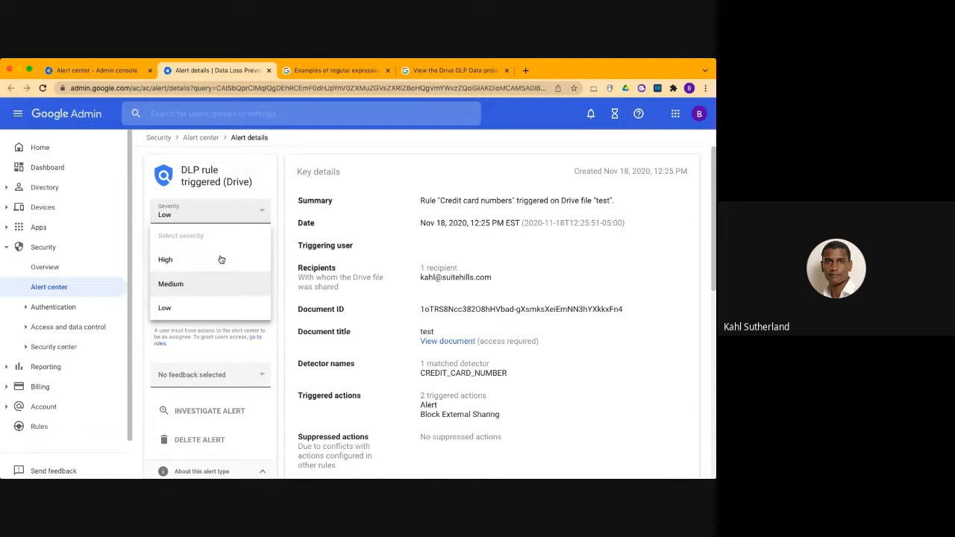
click(261, 189)
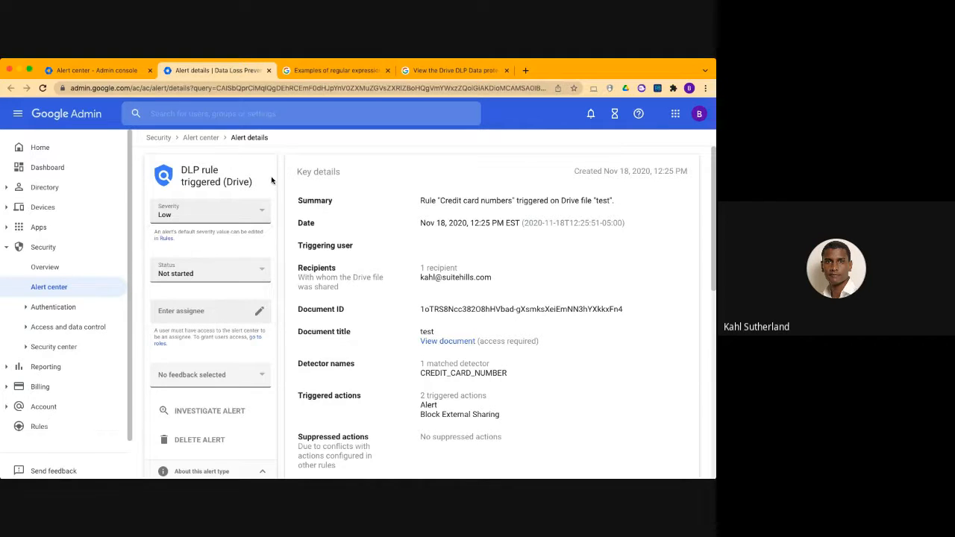
click(262, 216)
click(247, 254)
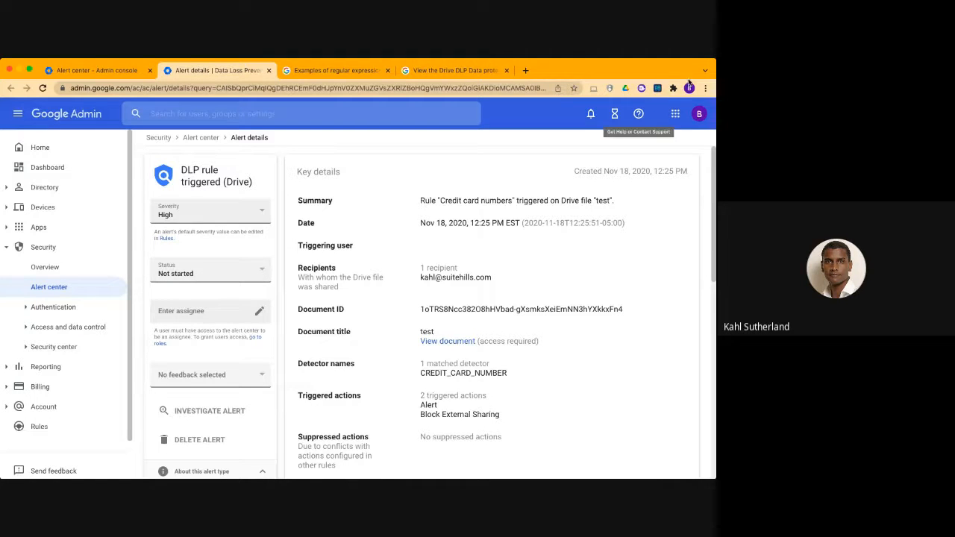
Review the alert's recipients, document, detector and triggered actions, and set its status to In progress
scroll(414, 322, down, 1)
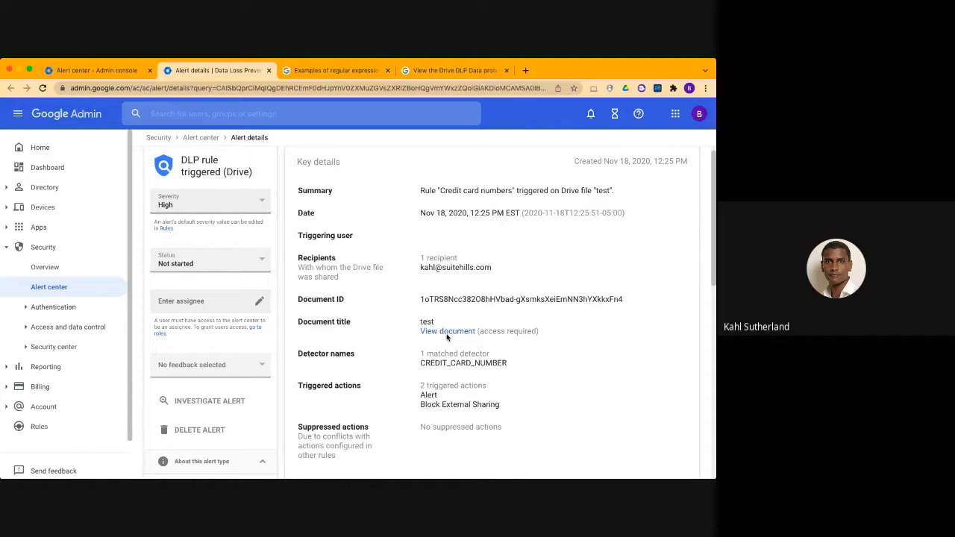
scroll(448, 375, down, 1)
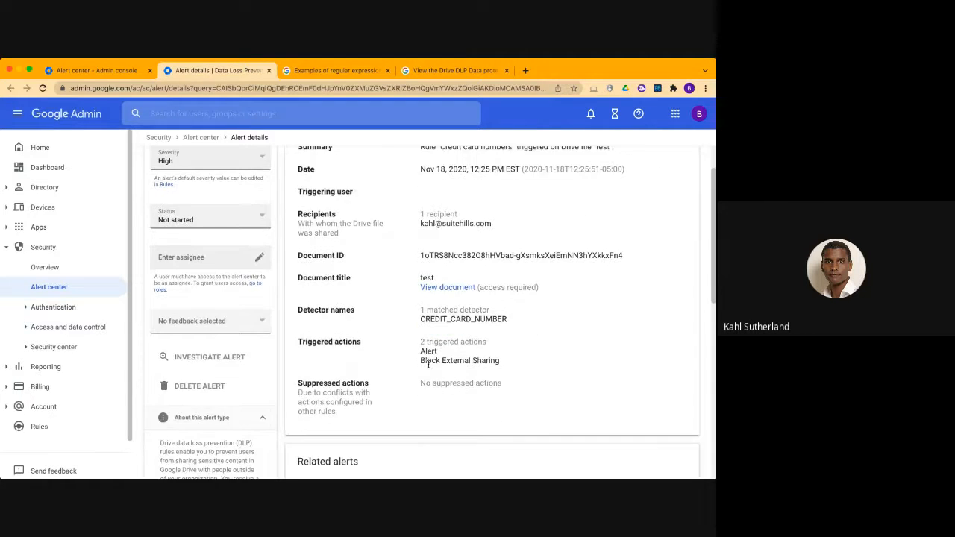
mouse_move(471, 316)
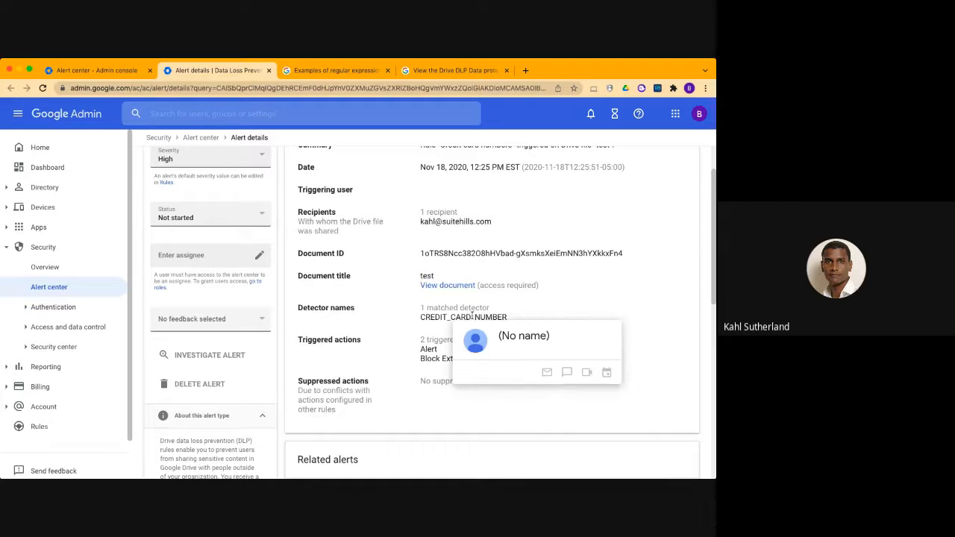
scroll(403, 363, down, 2)
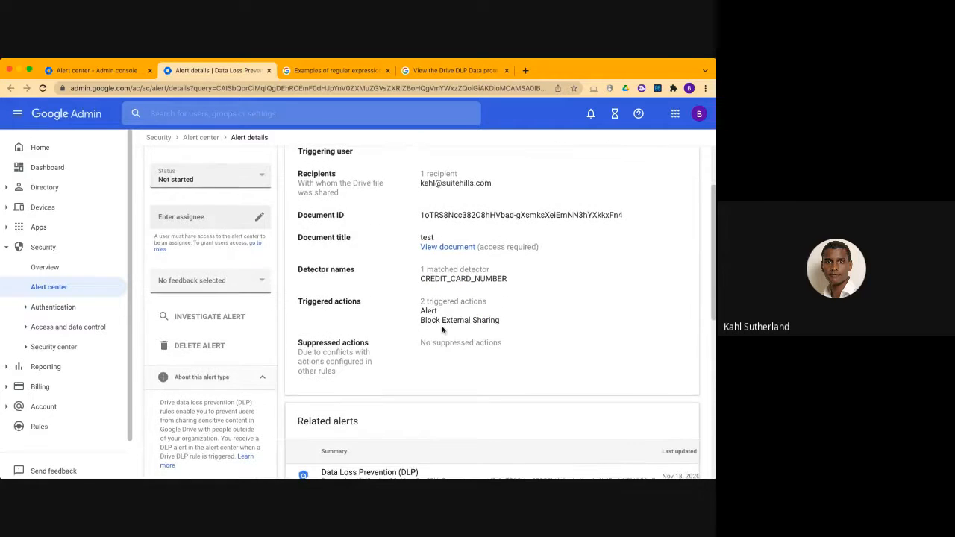
scroll(442, 329, up, 2)
scroll(442, 329, up, 1)
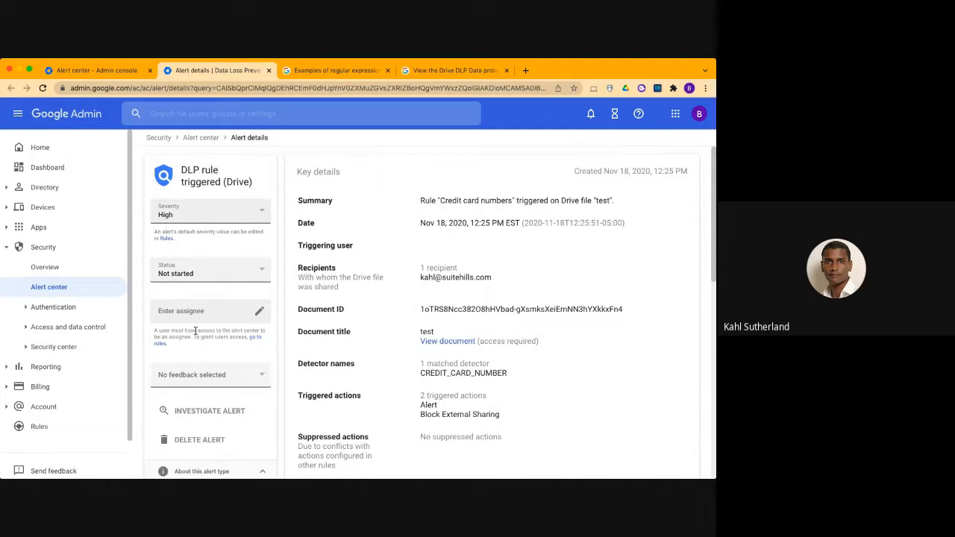
click(214, 276)
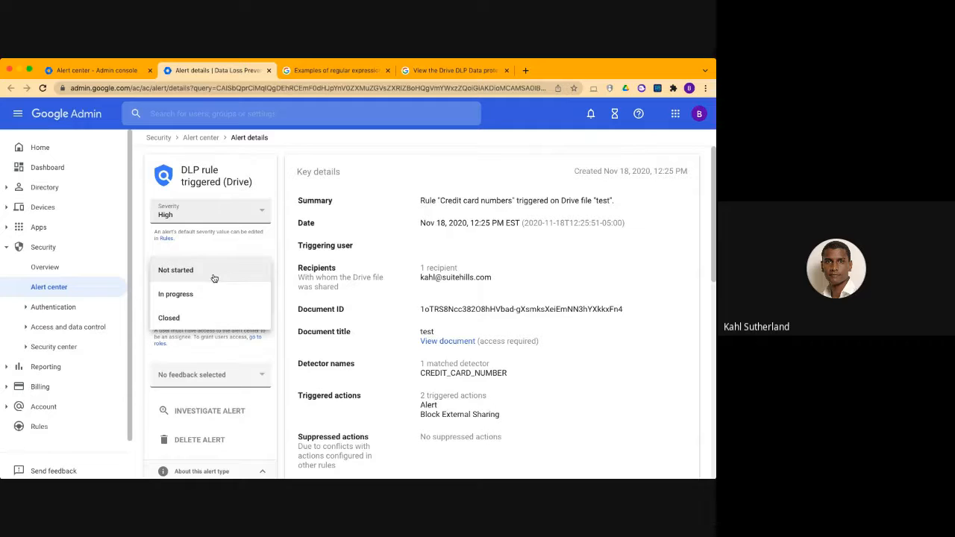
click(207, 295)
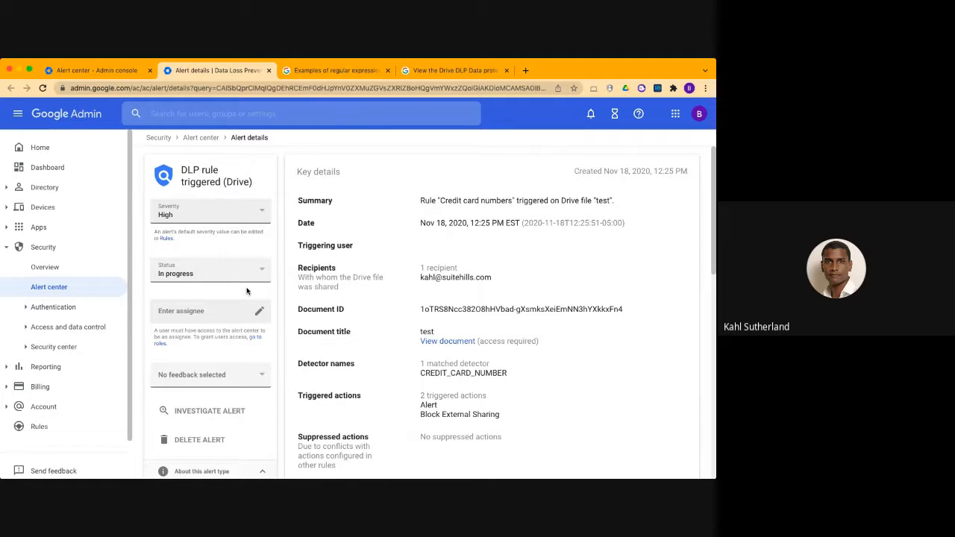
Assign the alert to the training account using its user email and apply the assignment
click(205, 312)
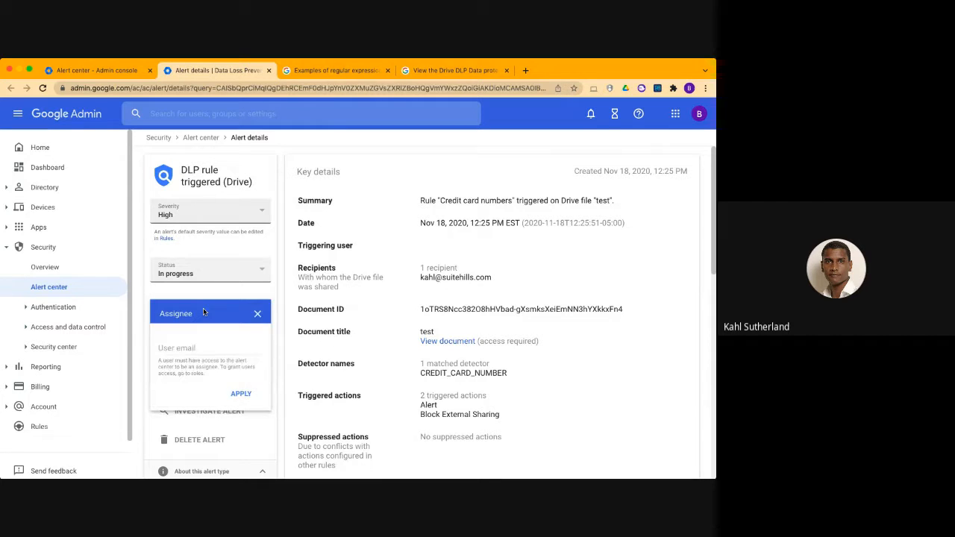
click(192, 346)
text(training)
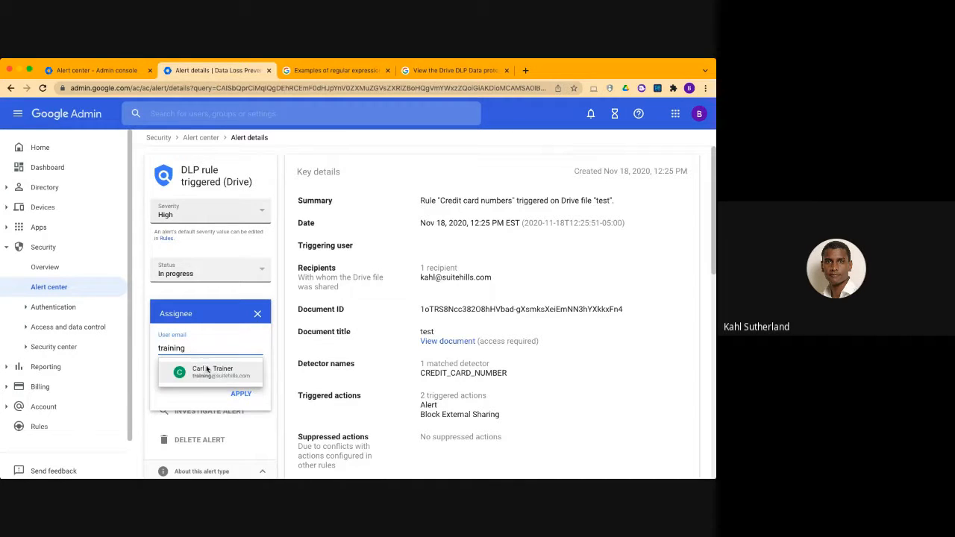
click(207, 369)
click(235, 395)
Add and save the comment "12/16/22 - Checked with user." in the alert history
scroll(235, 397, down, 2)
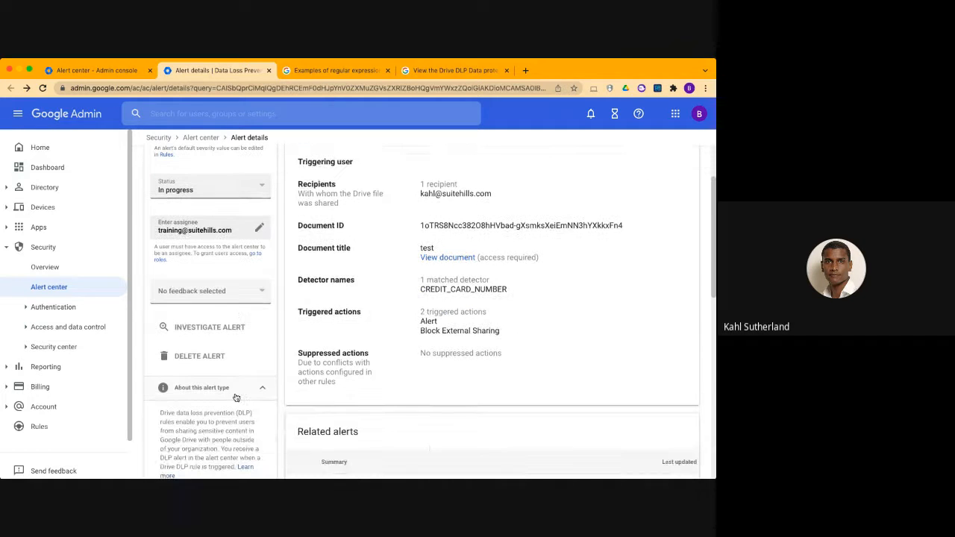
scroll(246, 320, down, 1)
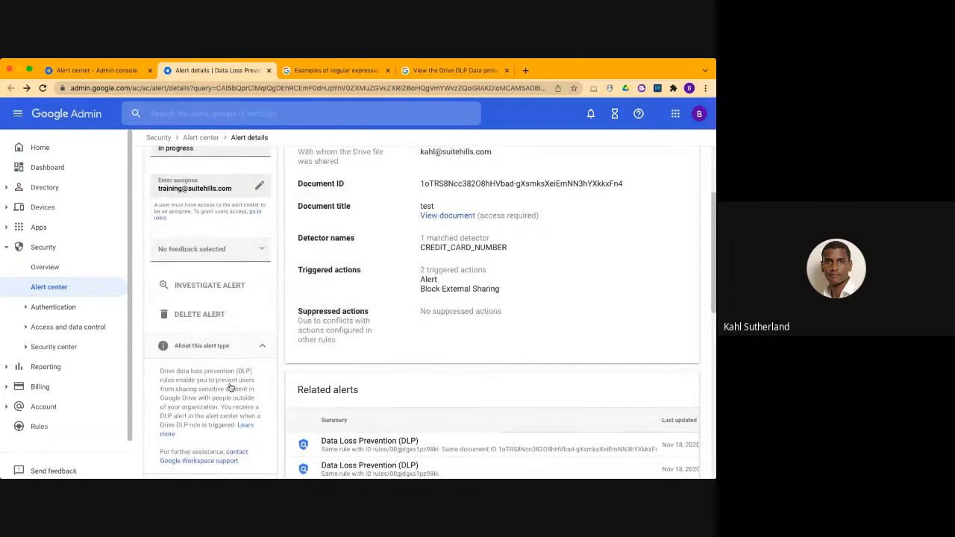
scroll(239, 418, down, 5)
scroll(238, 420, down, 3)
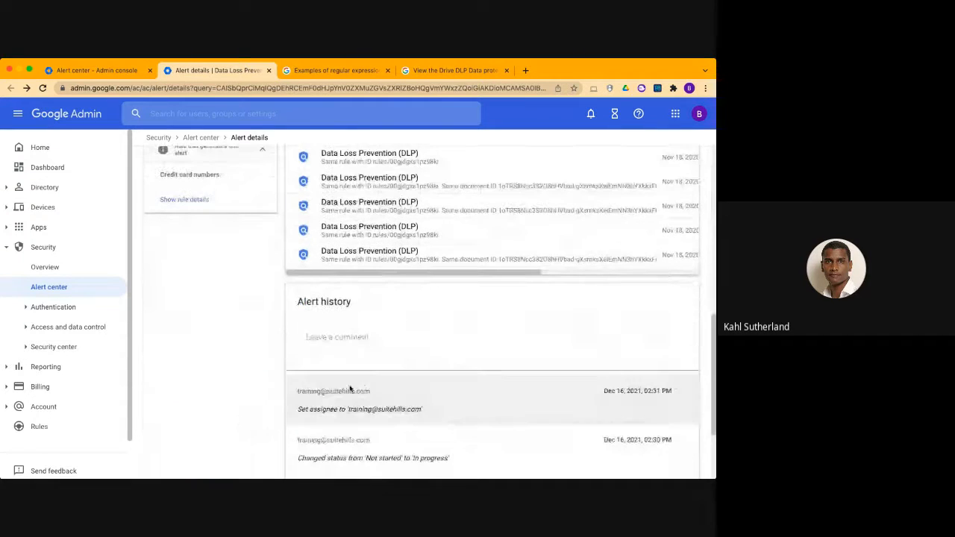
click(382, 346)
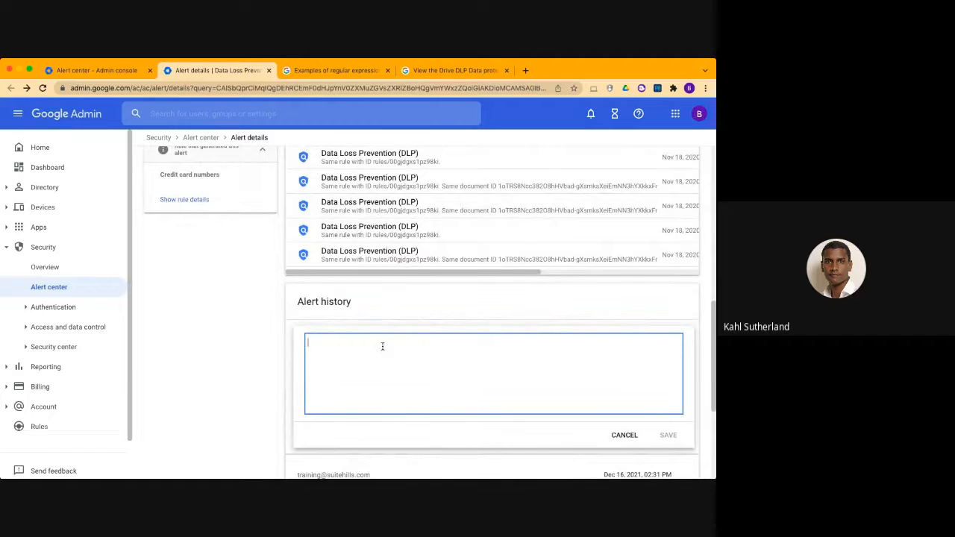
text(12/16/22 - Chec)
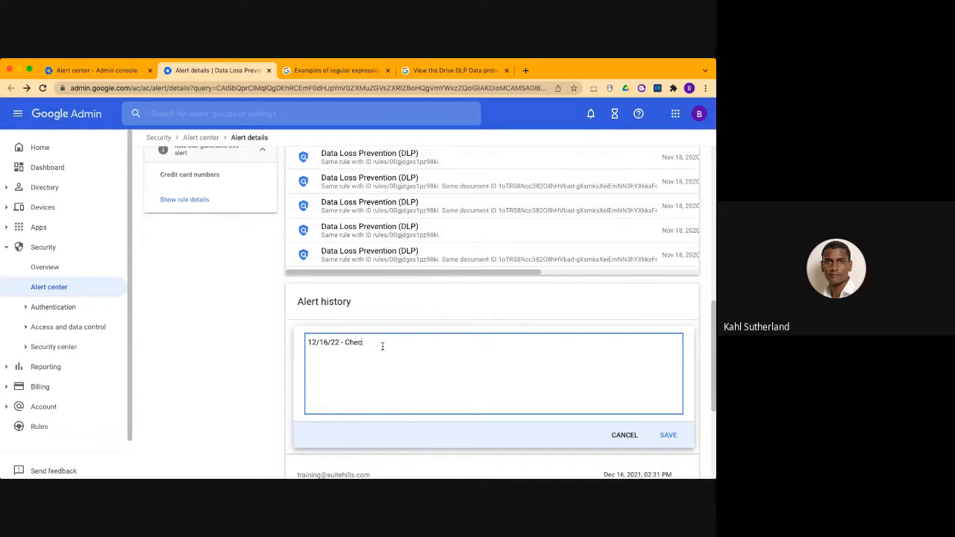
text(ith user.)
click(676, 435)
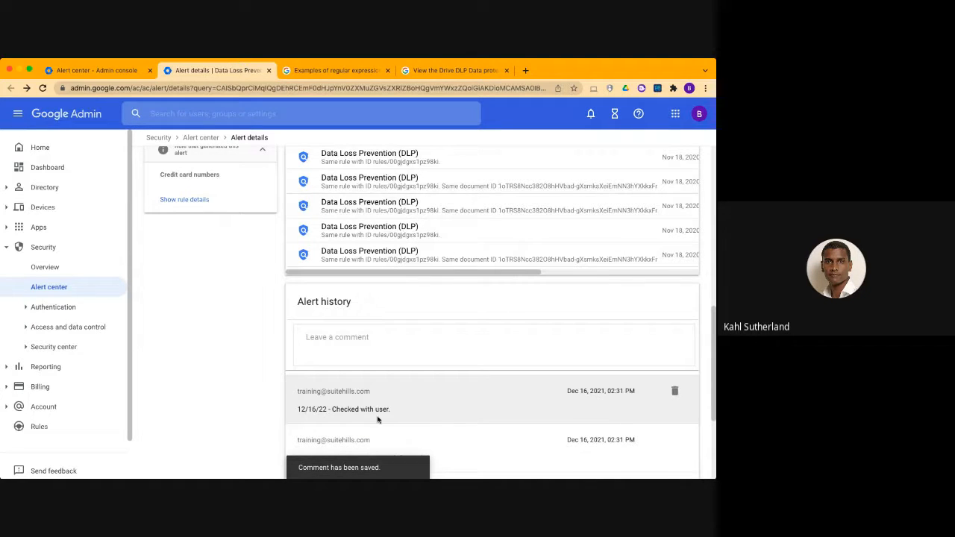
Look back over the alert's details and expand the Security center section in the navigation
scroll(369, 406, up, 8)
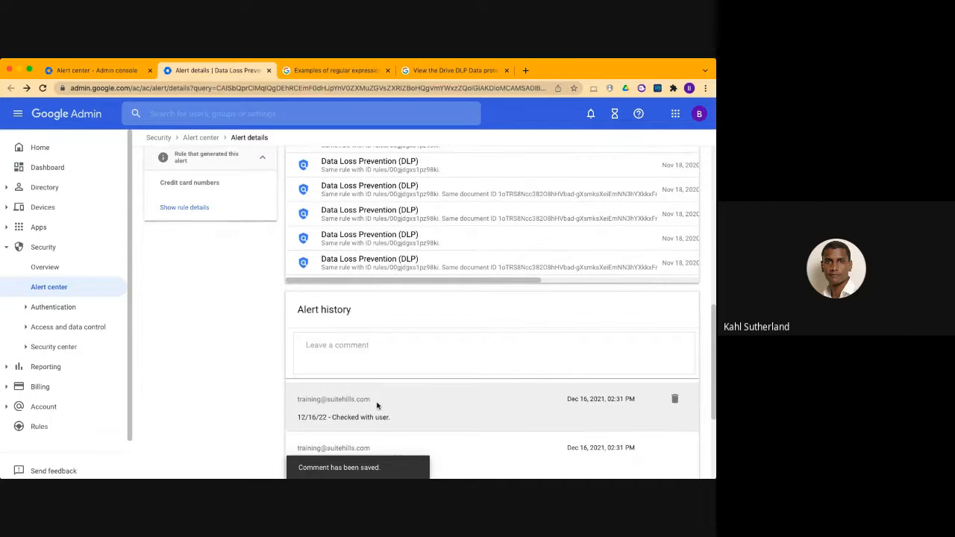
scroll(377, 406, up, 5)
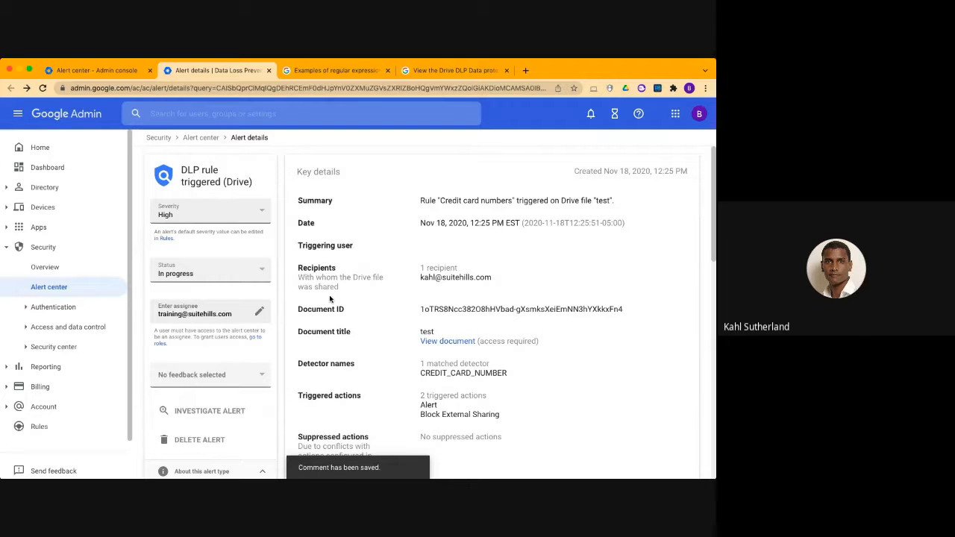
scroll(330, 298, down, 2)
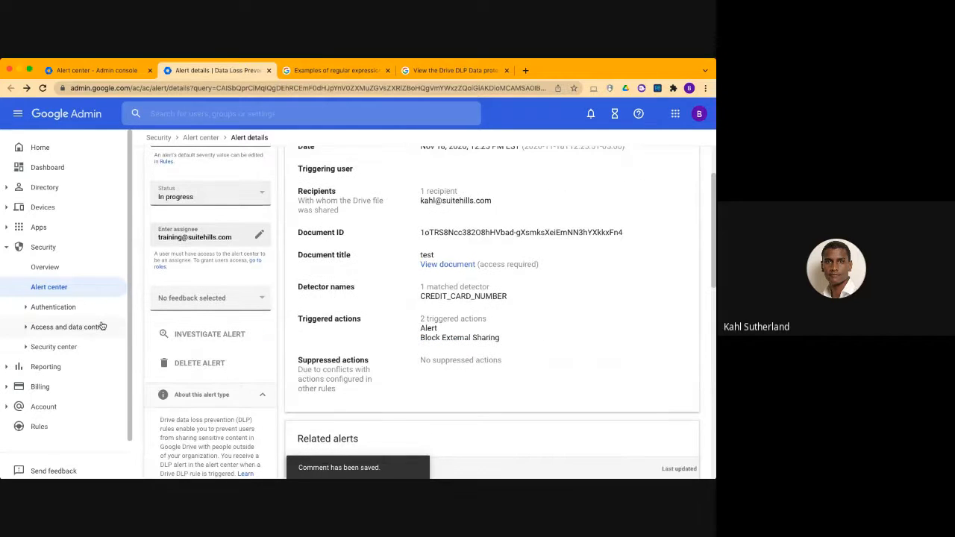
click(28, 349)
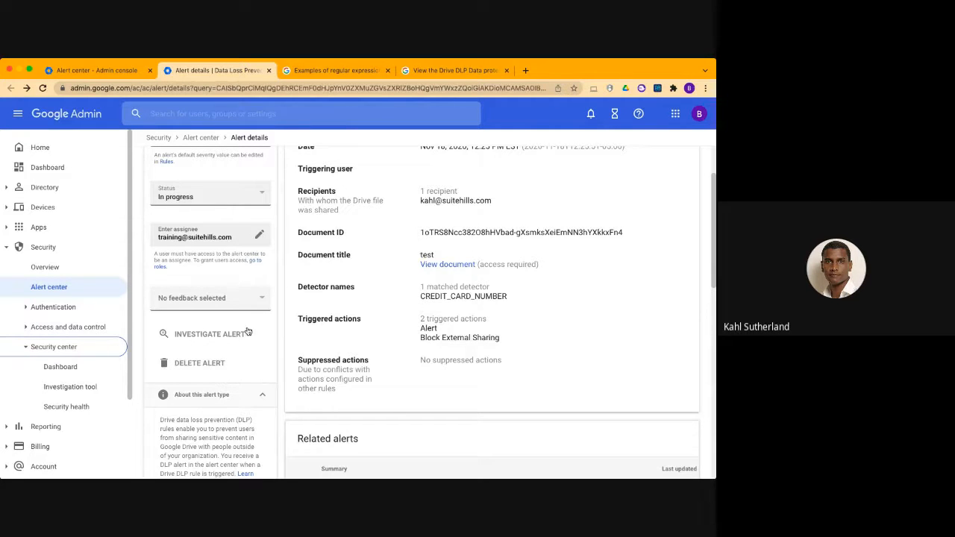
Start an investigation from the DLP alert and examine its prefilled rule log event conditions and search results
click(189, 338)
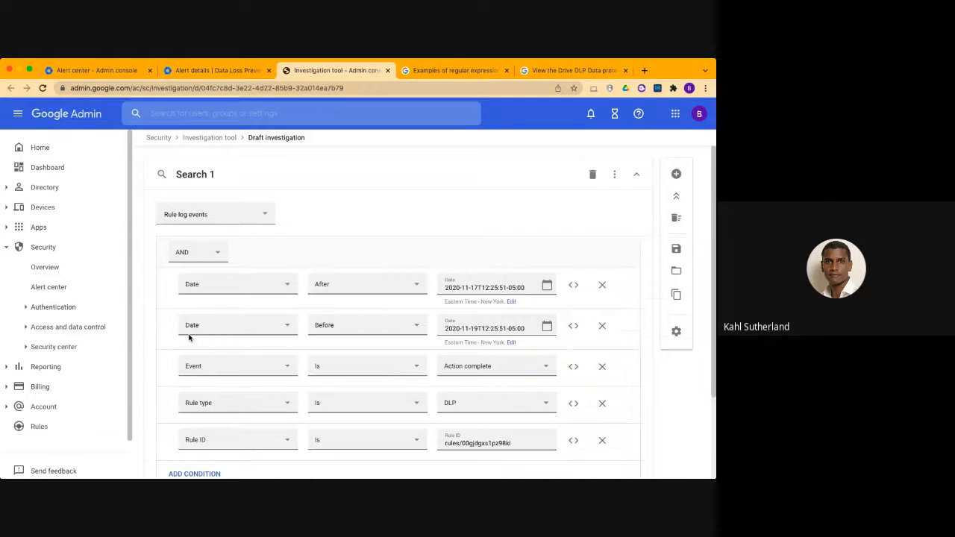
scroll(202, 230, down, 3)
scroll(314, 219, up, 2)
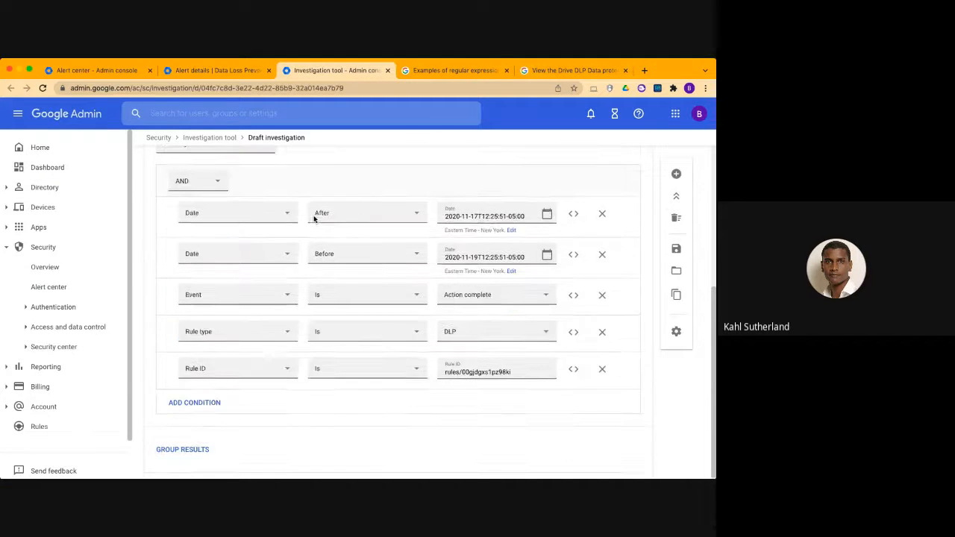
scroll(314, 219, up, 1)
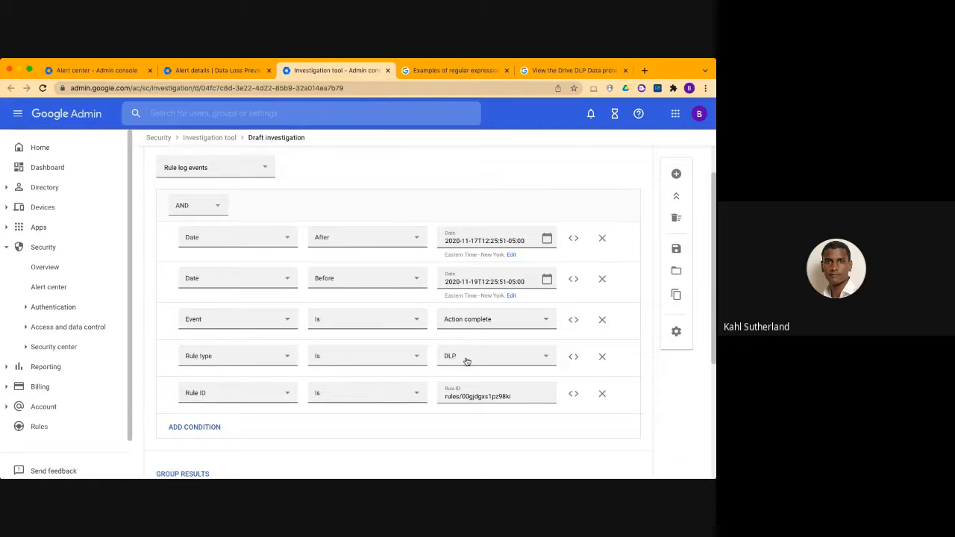
scroll(385, 394, down, 3)
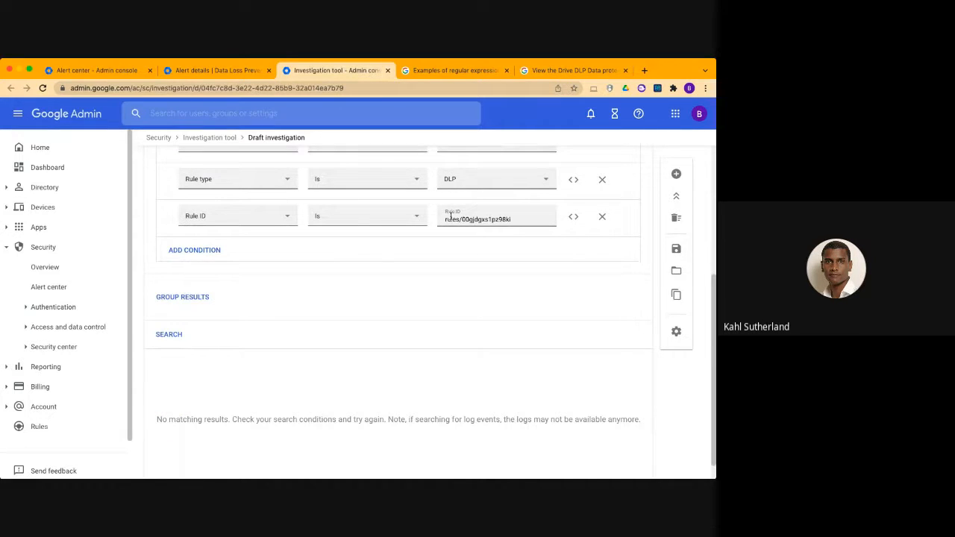
Look over the draft investigation's rule log event conditions and return to the Investigation tool's empty search
scroll(329, 287, down, 1)
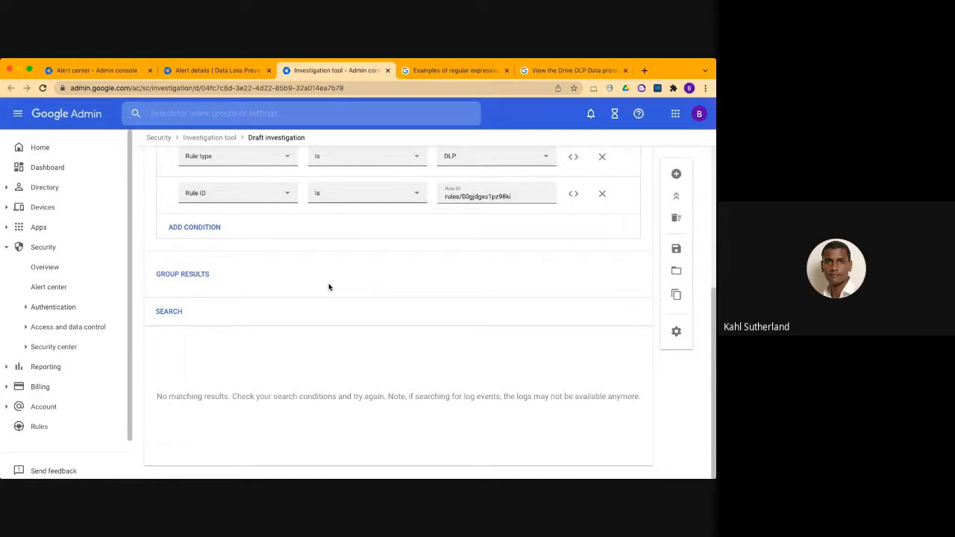
scroll(329, 288, up, 3)
scroll(330, 285, down, 3)
scroll(329, 287, up, 4)
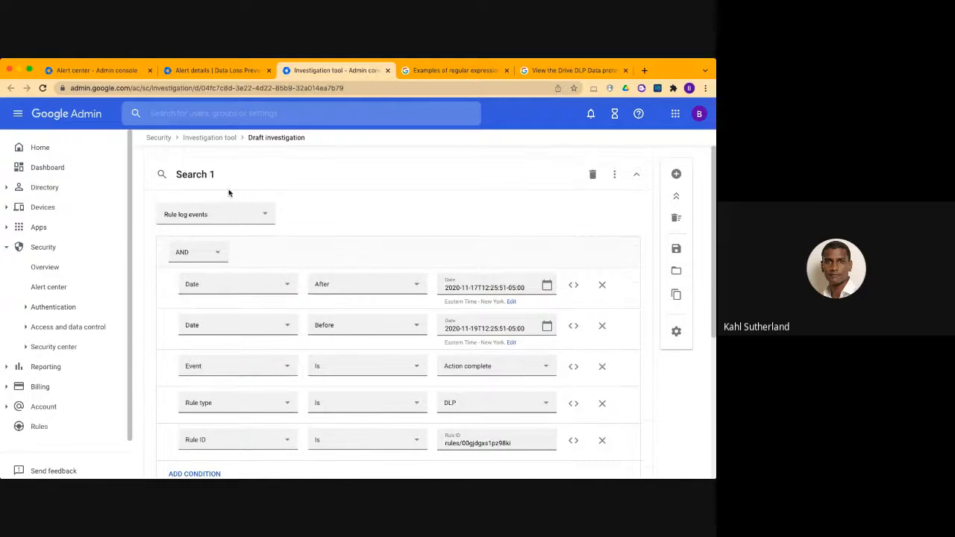
click(211, 139)
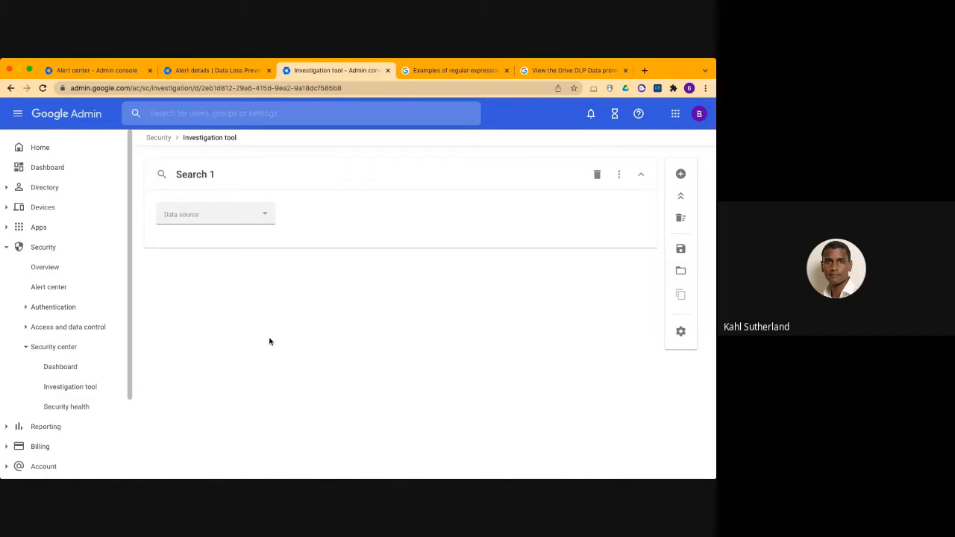
Open the Security center dashboard and bring up the full DLP Incidents report
click(65, 368)
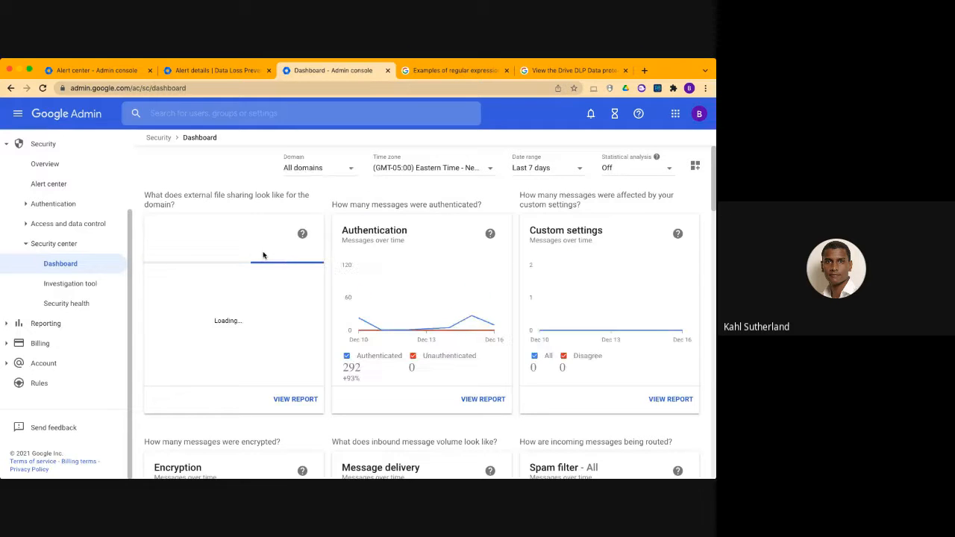
scroll(262, 255, down, 1)
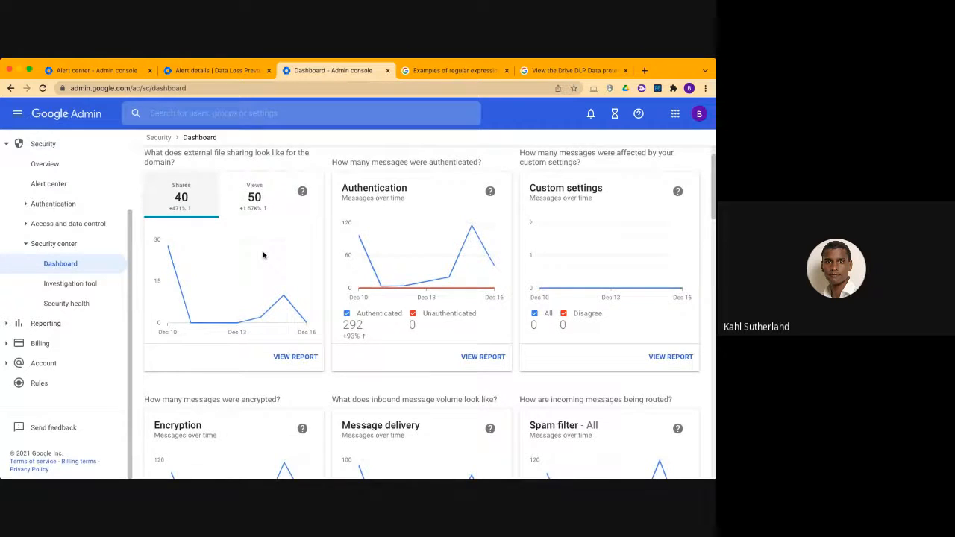
scroll(262, 255, down, 10)
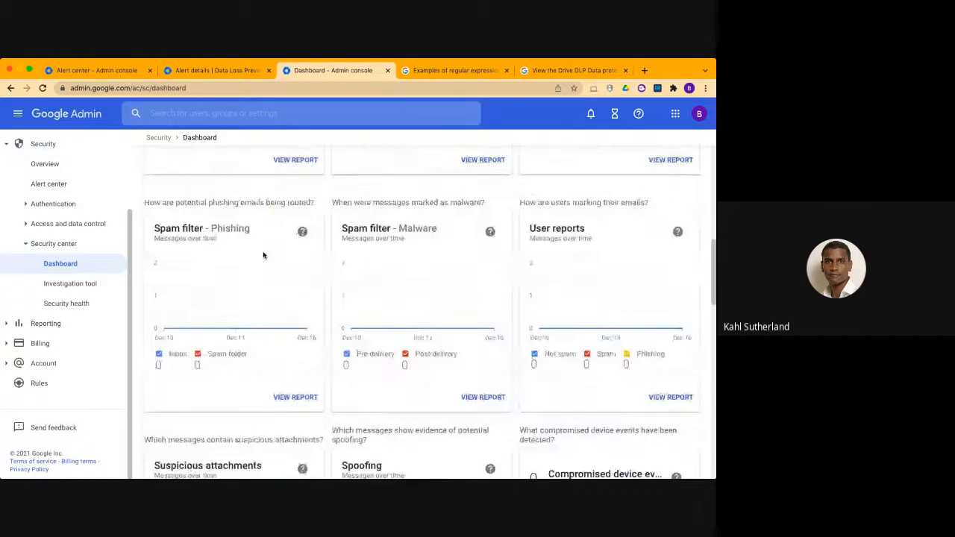
scroll(263, 255, down, 5)
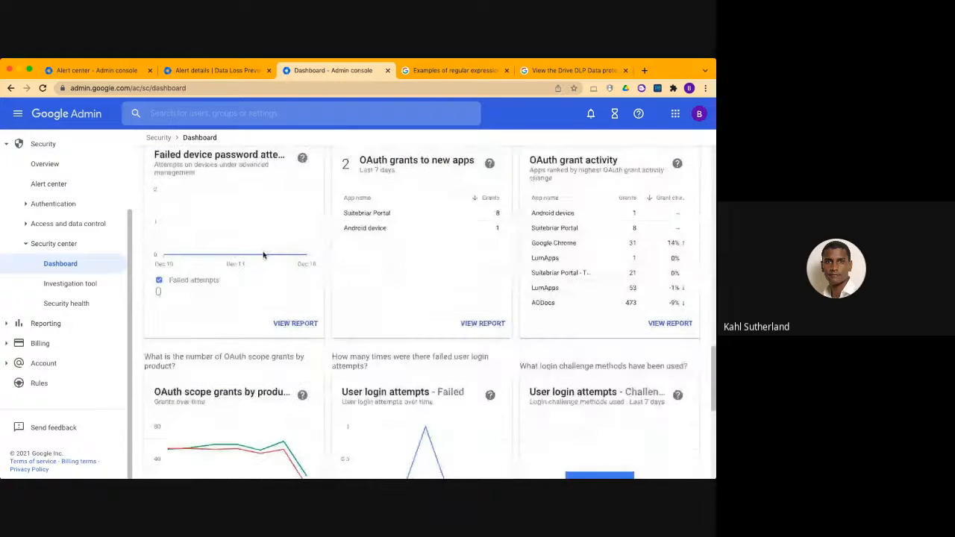
scroll(263, 255, down, 4)
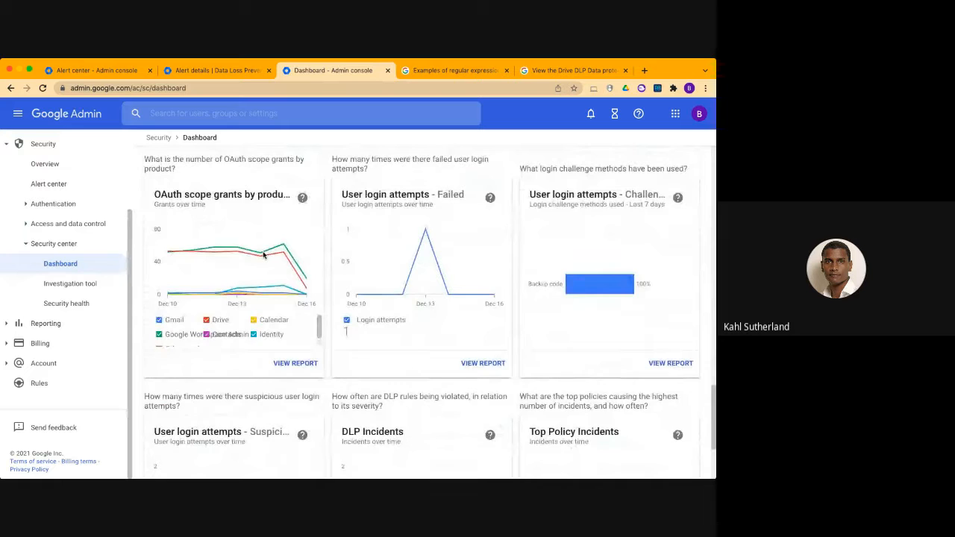
scroll(262, 255, down, 3)
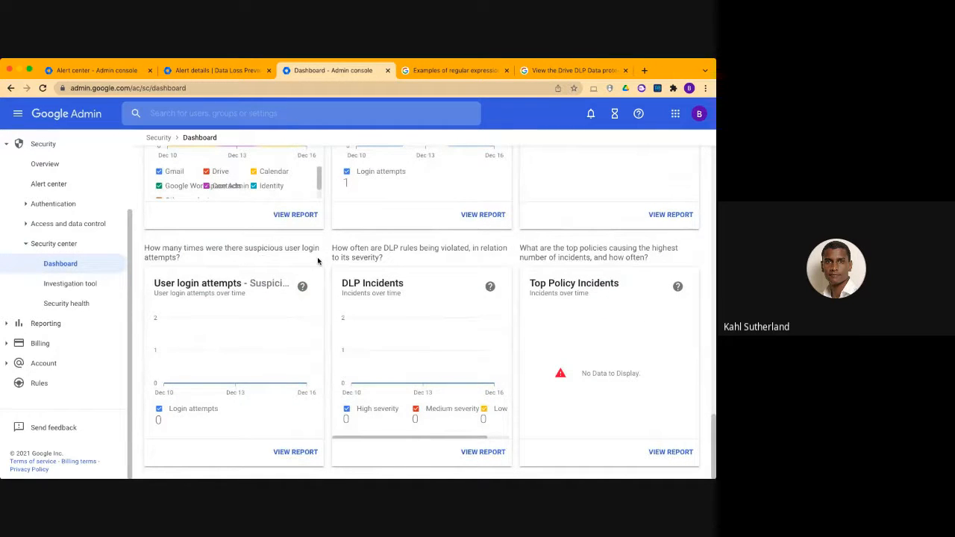
mouse_move(470, 378)
click(485, 452)
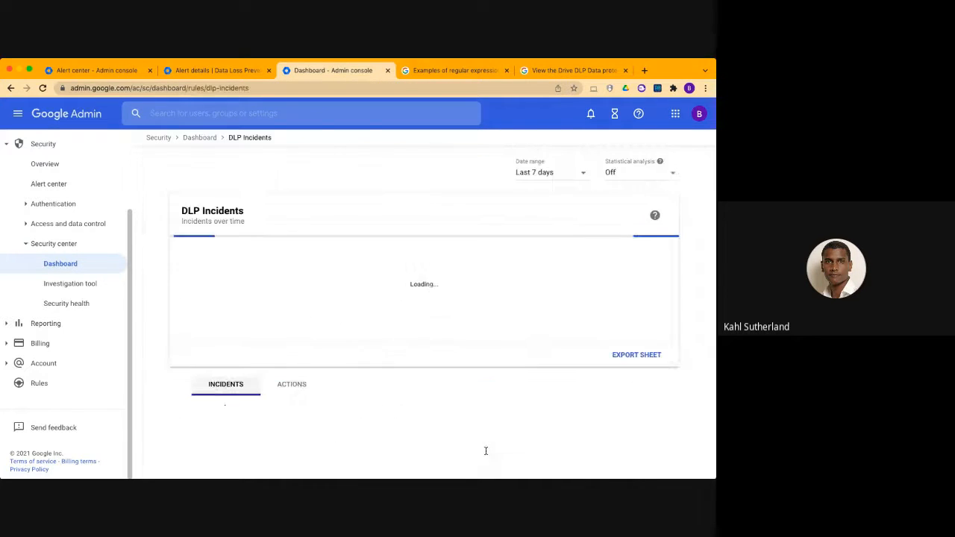
Set the DLP Incidents report's date range to the last 180 days and apply it
click(580, 179)
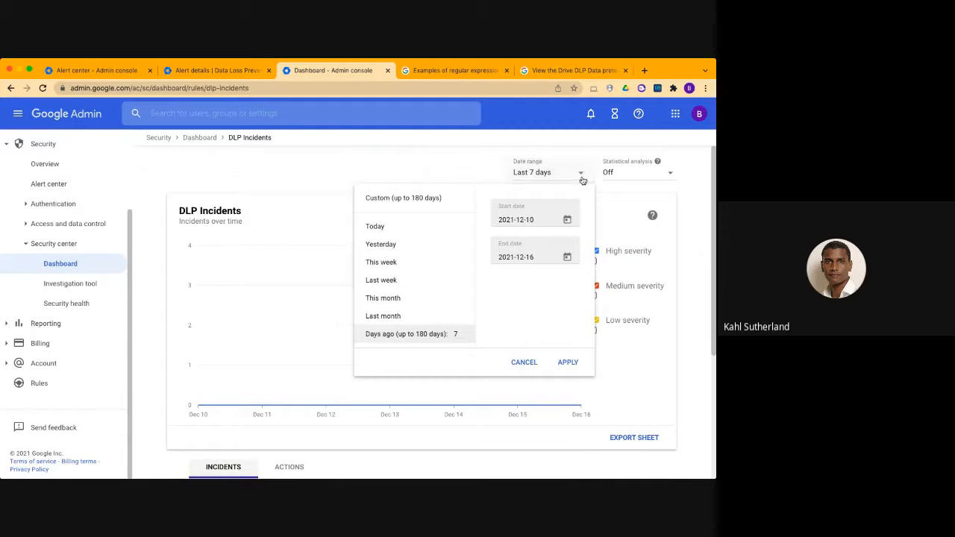
text(180)
click(566, 361)
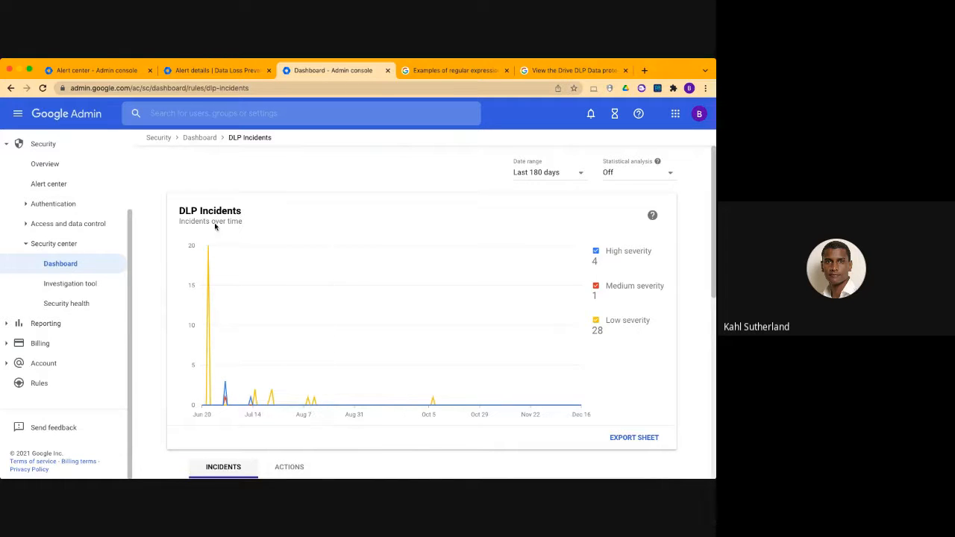
Examine the DLP incidents chart and the incidents table by date, data source and severity
drag(179, 210, 250, 215)
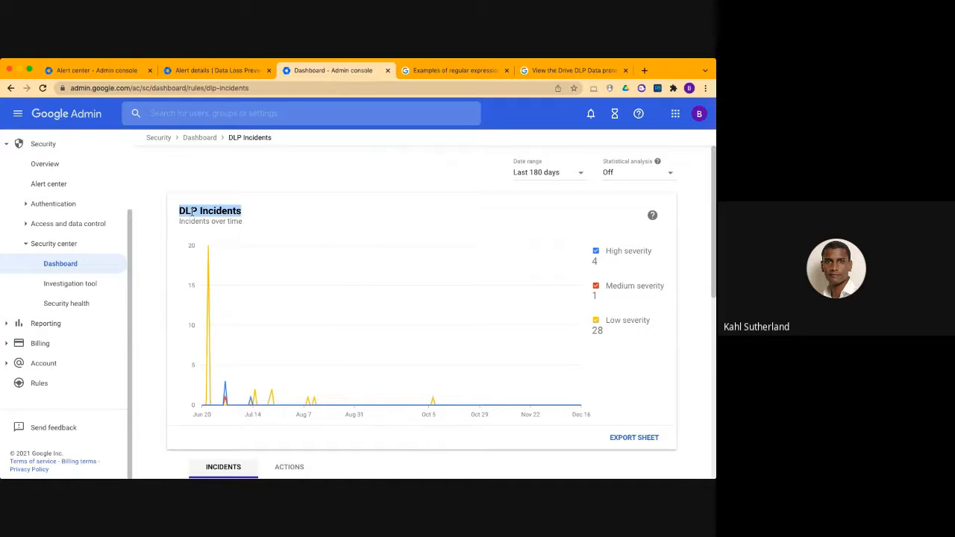
scroll(234, 361, down, 1)
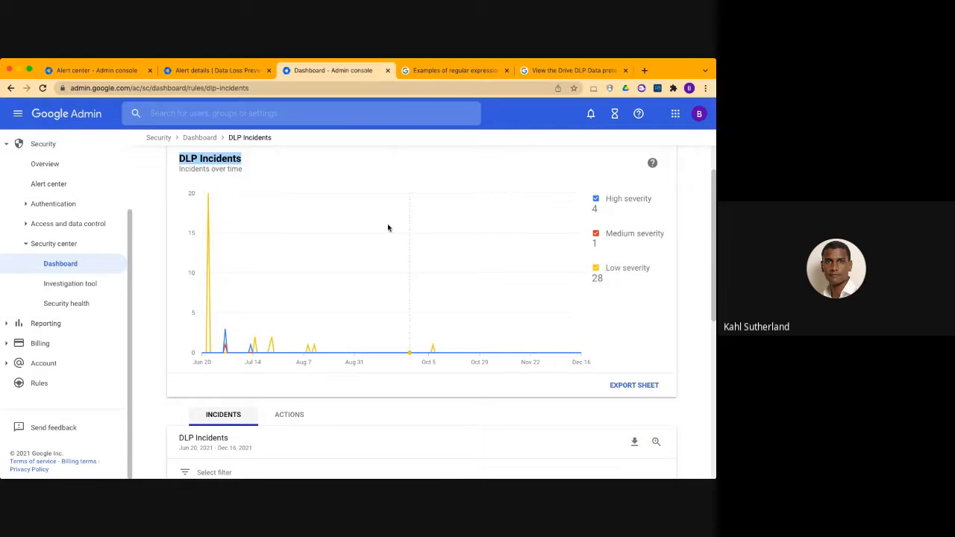
mouse_move(208, 196)
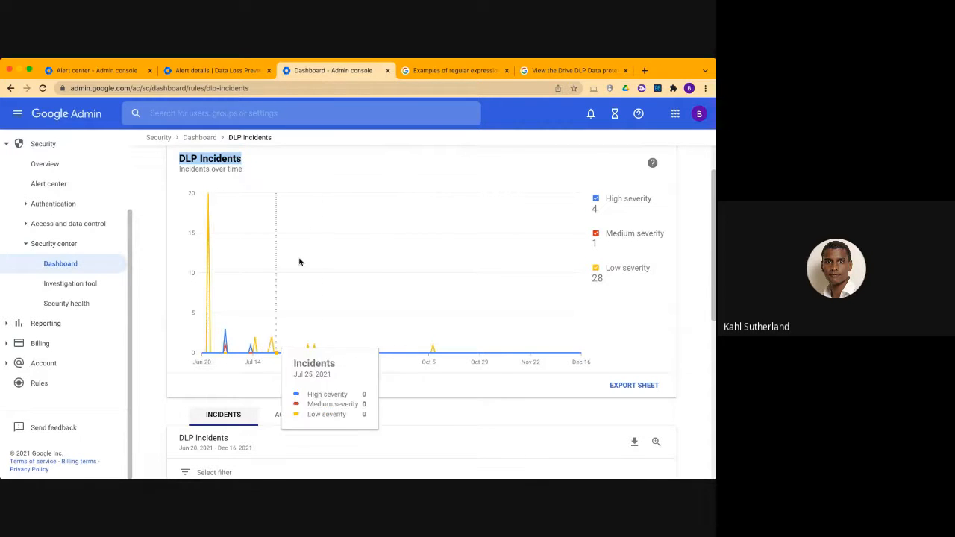
scroll(293, 416, down, 4)
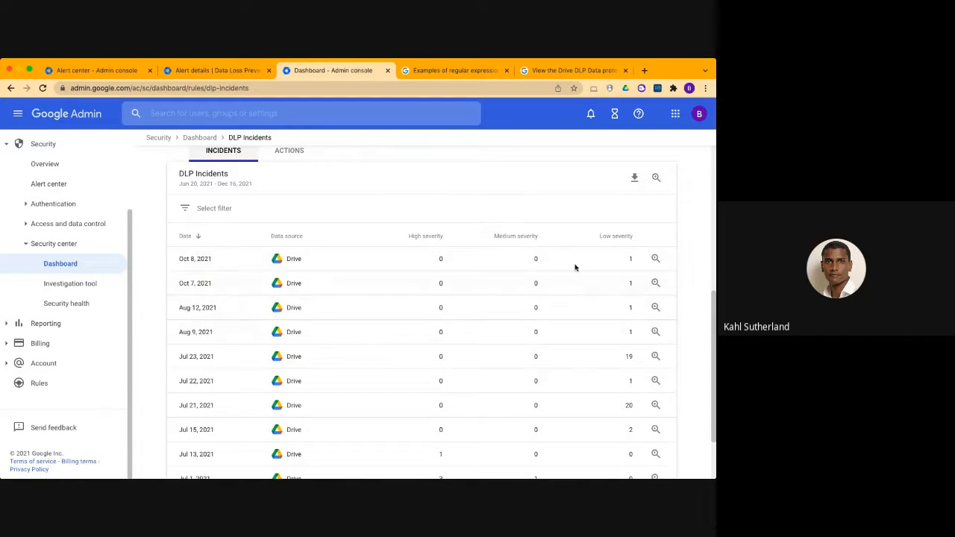
scroll(283, 313, down, 2)
scroll(275, 349, up, 3)
scroll(277, 358, down, 3)
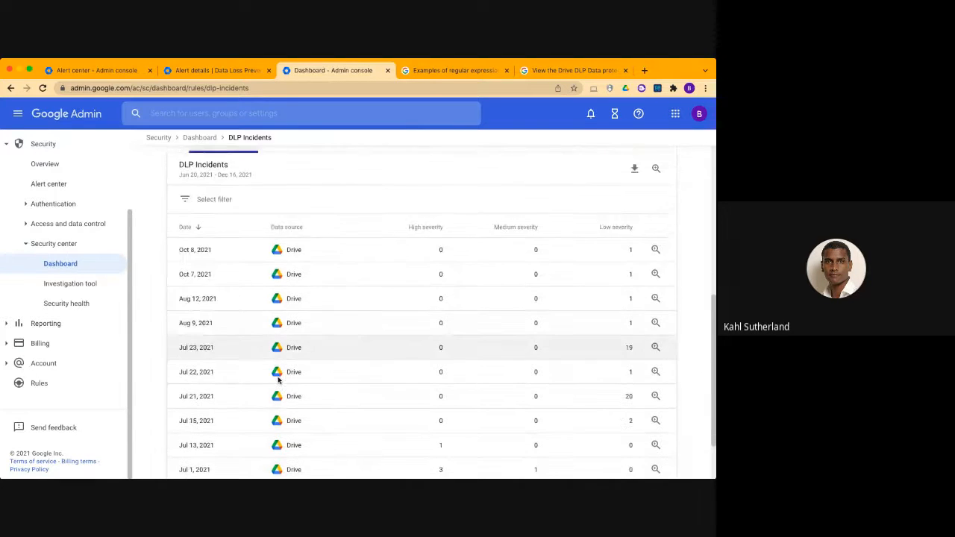
scroll(315, 164, up, 2)
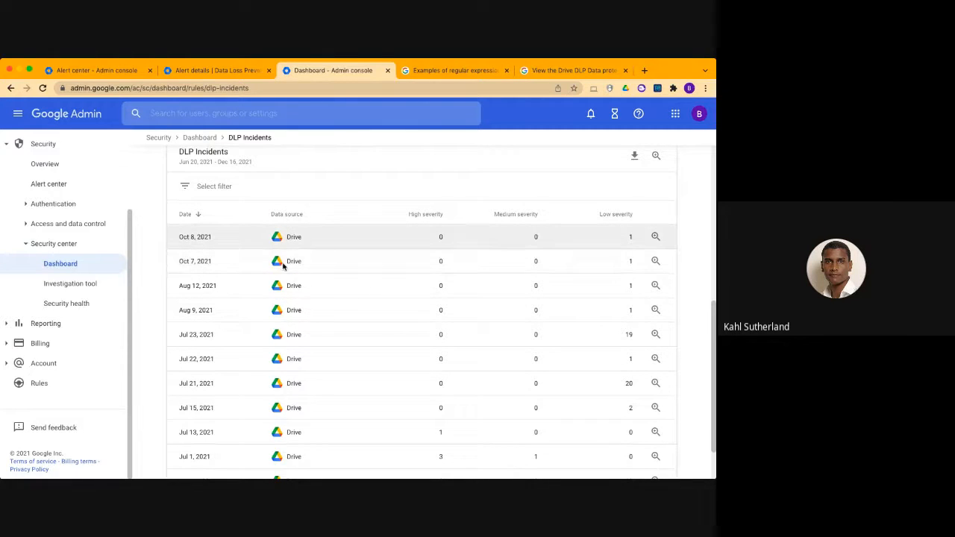
scroll(283, 261, up, 2)
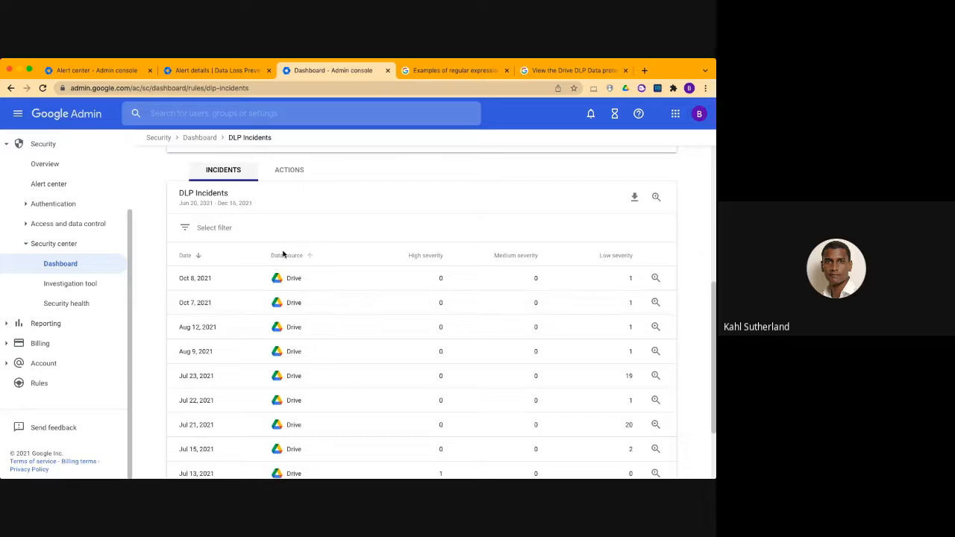
Show the DLP incidents by triggered action and start a new investigation from the Alert row
click(291, 170)
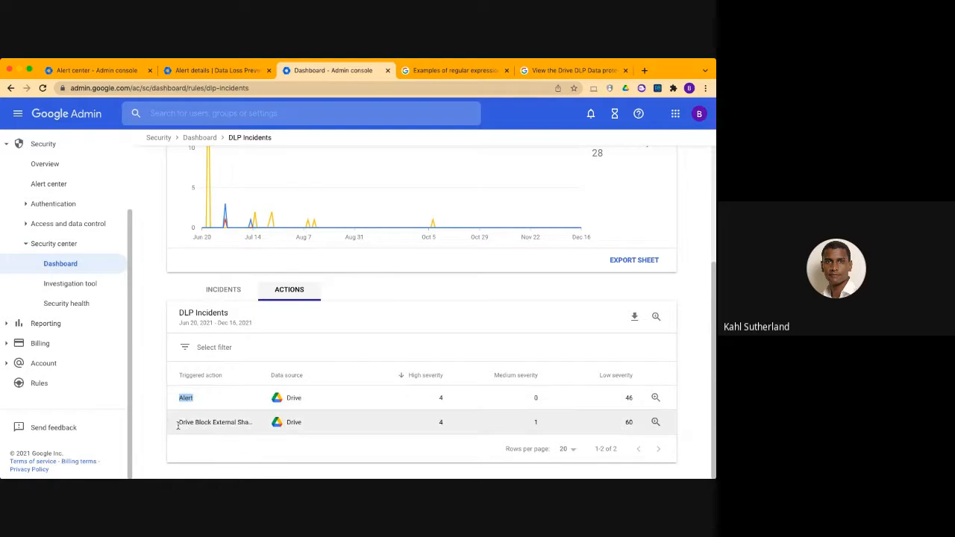
drag(179, 423, 238, 424)
click(656, 399)
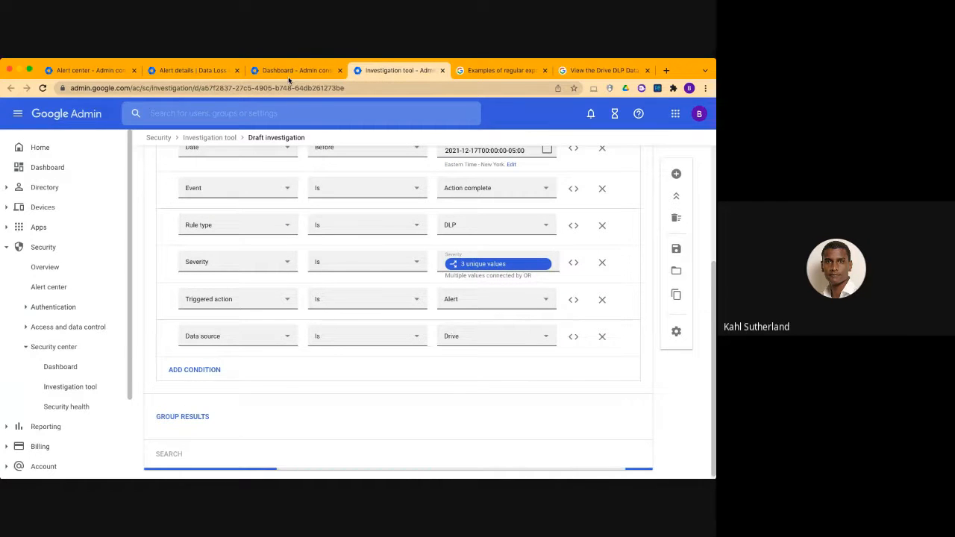
scroll(284, 438, down, 1)
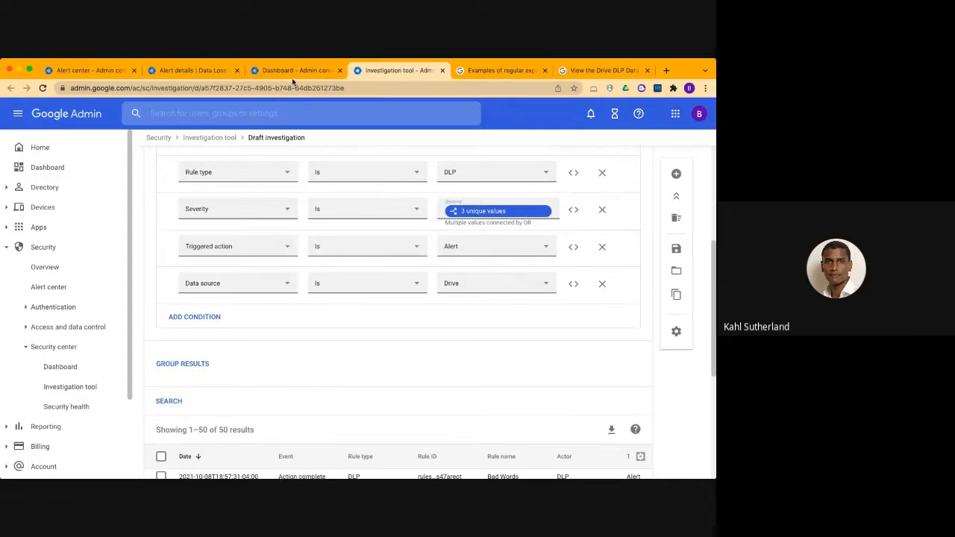
Compare the report's triggered actions with the new investigation's conditions and review its search results
click(292, 70)
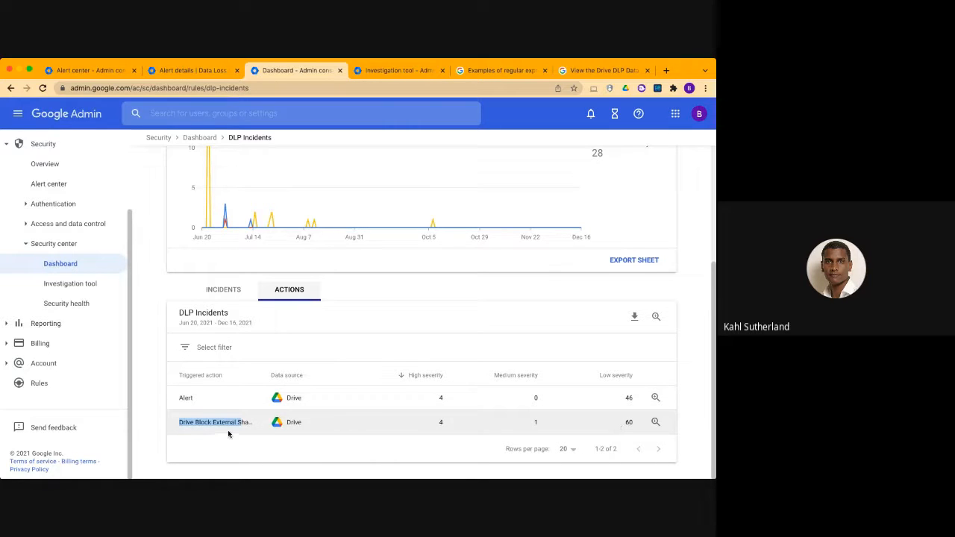
click(399, 70)
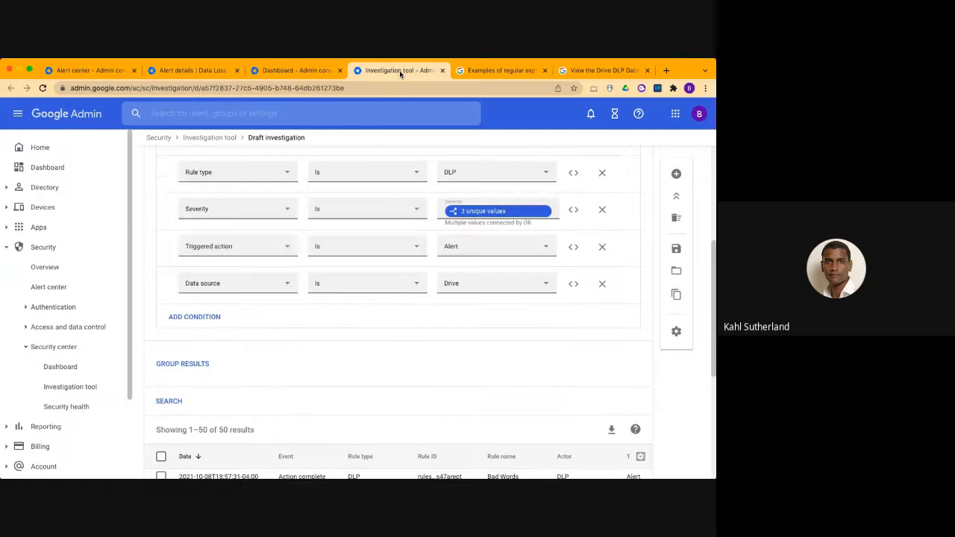
scroll(460, 251, up, 2)
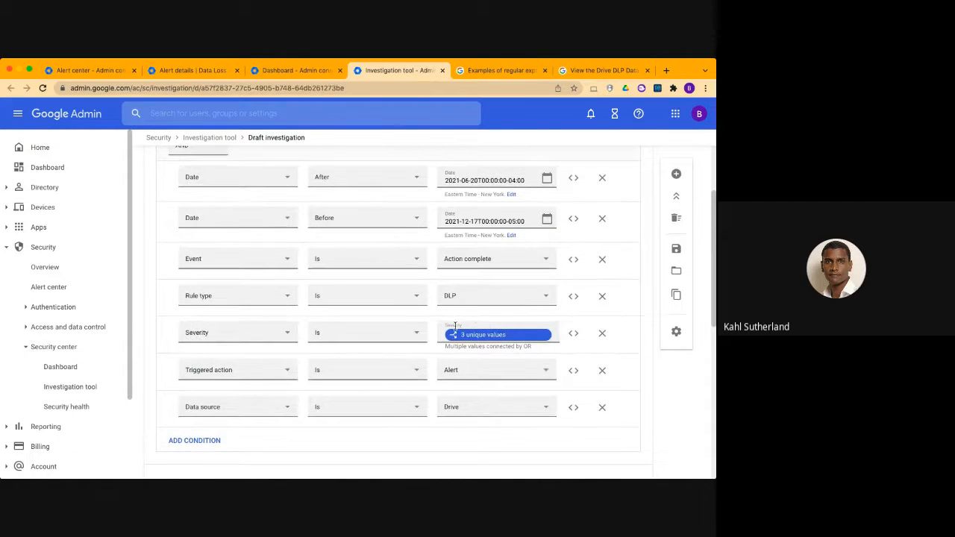
scroll(430, 399, down, 3)
scroll(424, 397, down, 5)
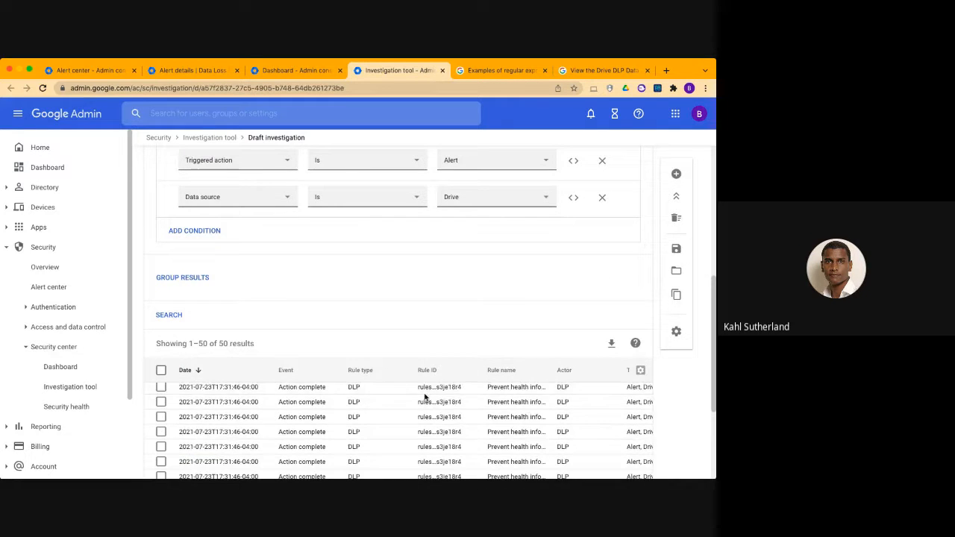
scroll(307, 314, up, 1)
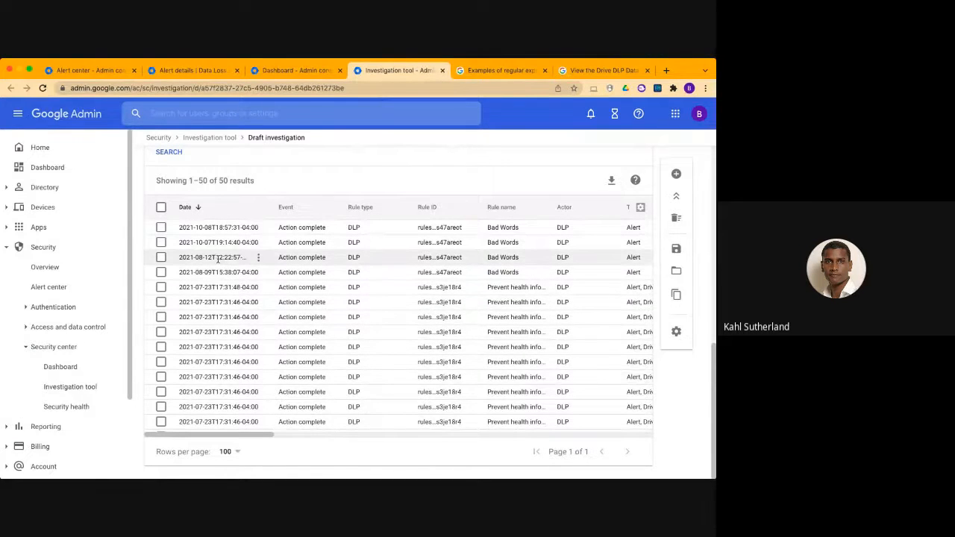
Select all search results to check the available rule actions, clear the selection and look across the result columns
click(161, 208)
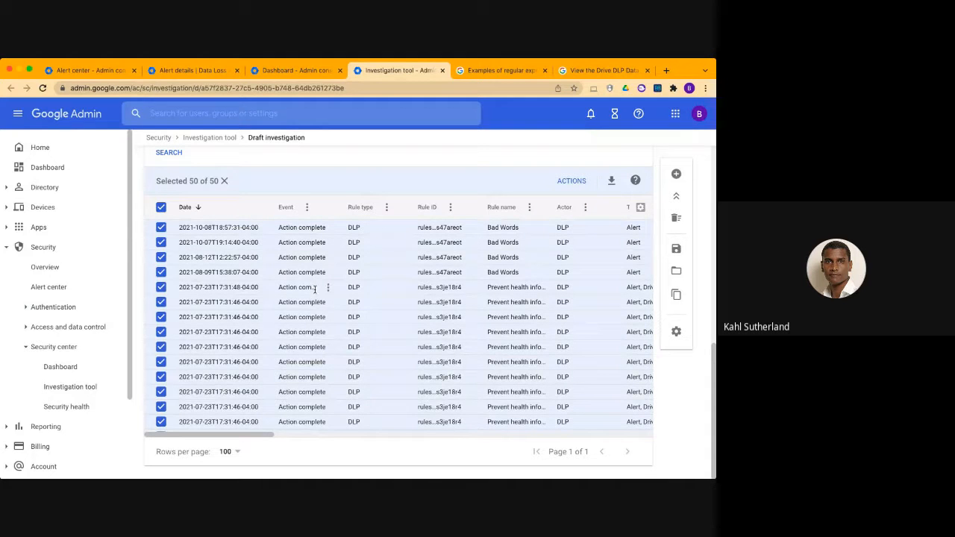
click(568, 182)
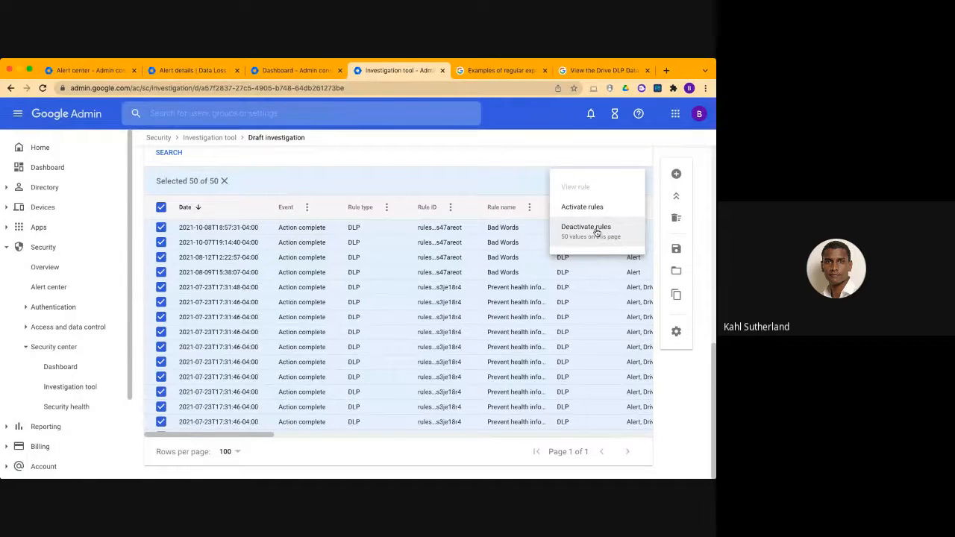
click(423, 184)
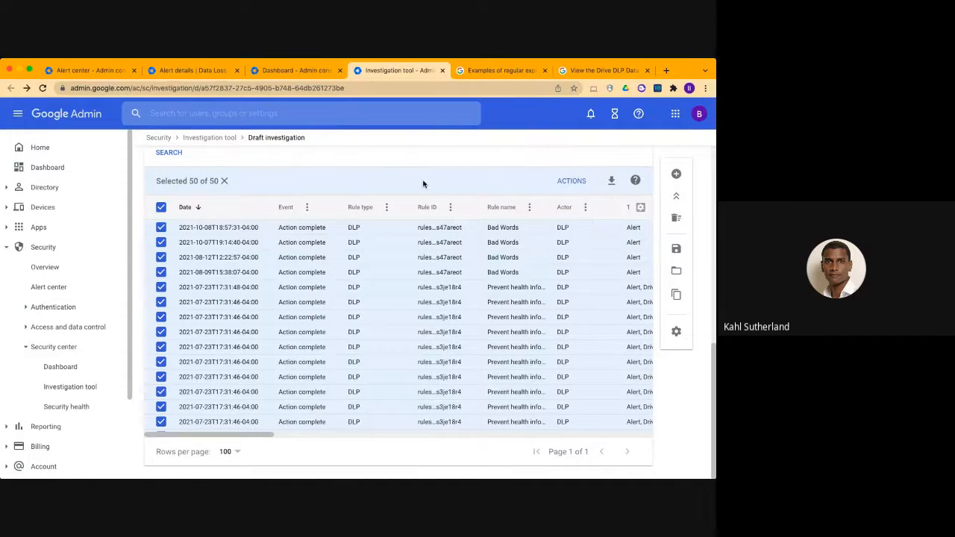
click(160, 209)
scroll(438, 273, right, 3)
scroll(439, 273, right, 2)
scroll(439, 273, left, 5)
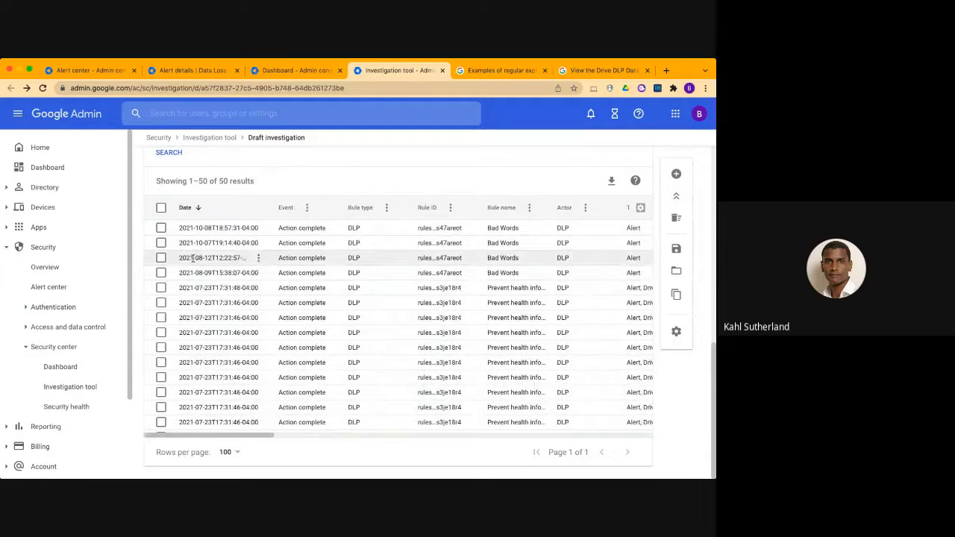
Open the Alert center and filter the alerts by alert type Data Loss Prevention (DLP)
click(56, 291)
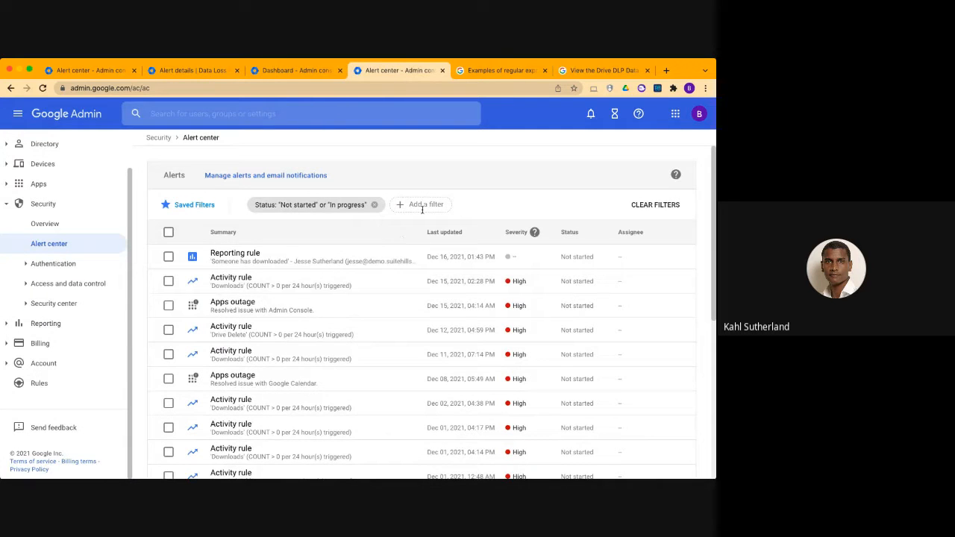
click(423, 207)
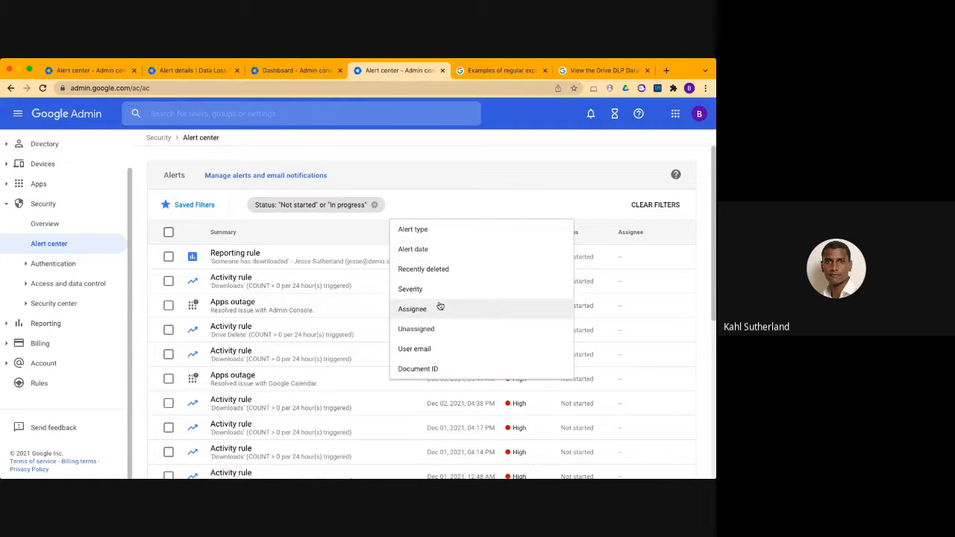
scroll(446, 289, down, 1)
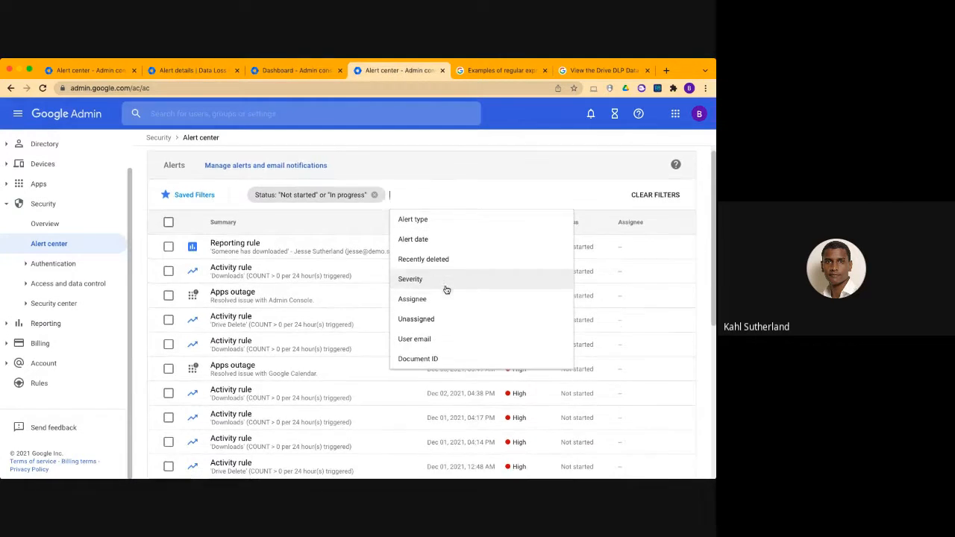
click(443, 217)
scroll(446, 308, down, 5)
scroll(448, 314, up, 1)
click(403, 266)
click(597, 342)
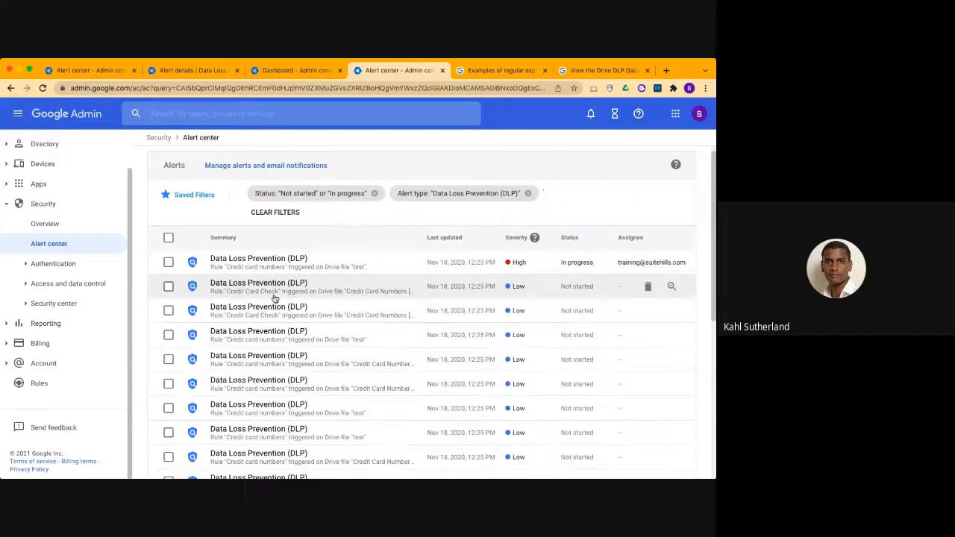
Open the high-severity, in-progress DLP alert for the "Credit card numbers" rule and start an investigation from it
scroll(275, 298, down, 4)
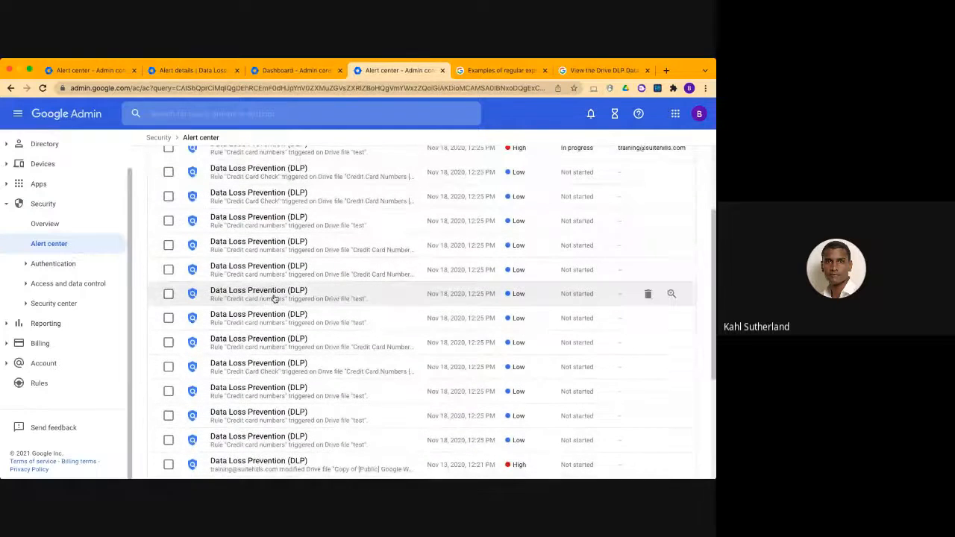
scroll(264, 260, up, 3)
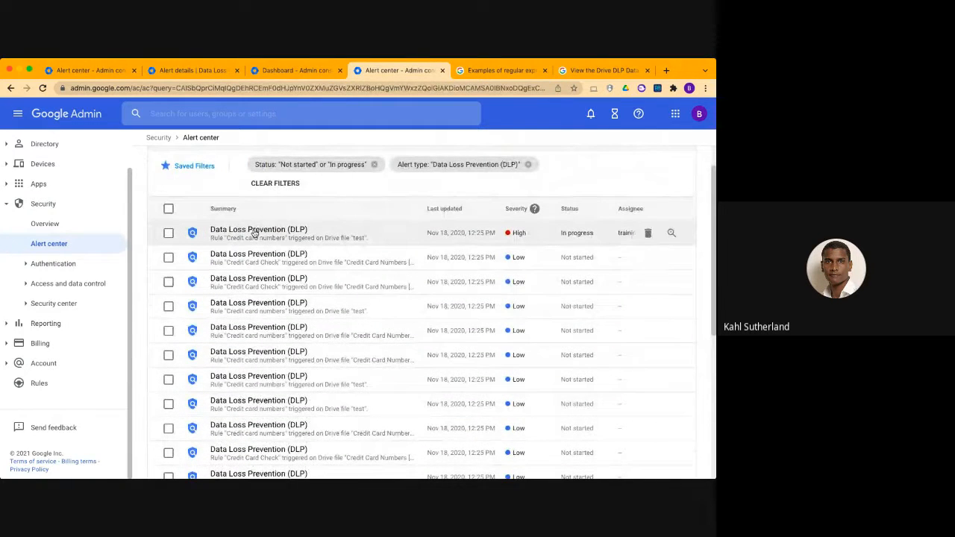
click(253, 229)
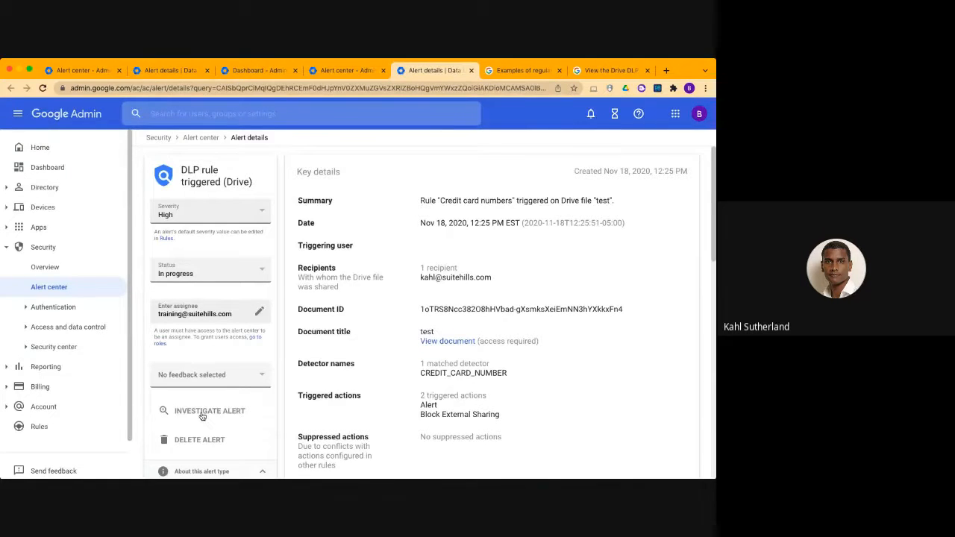
click(202, 413)
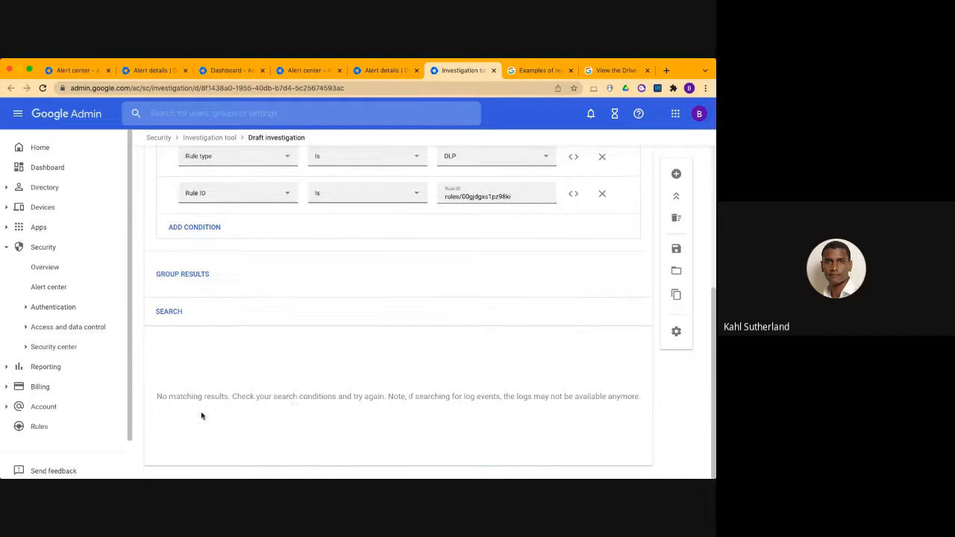
Open the details of a low-severity DLP alert from Nov 13, 2020, 10:25 AM and recheck the first investigation's results
click(382, 70)
click(314, 71)
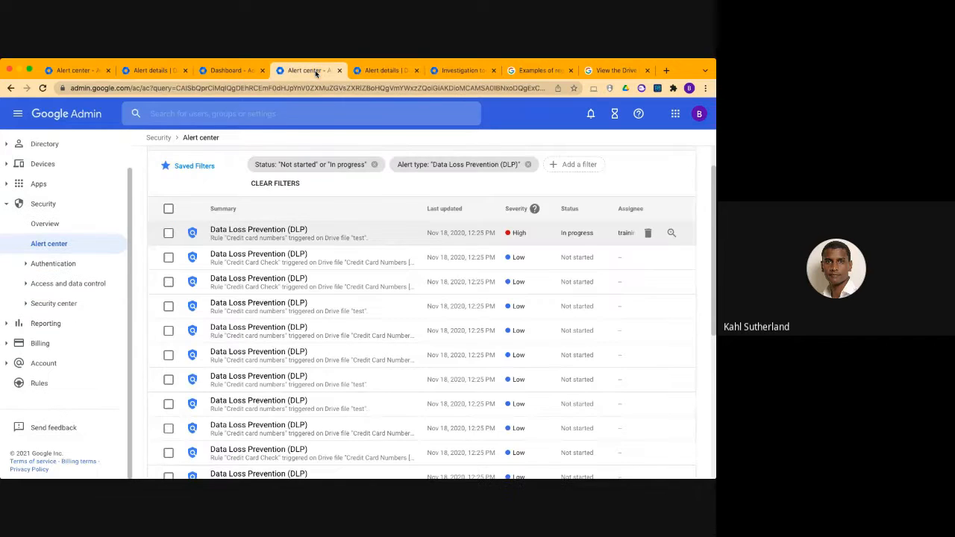
scroll(266, 305, down, 5)
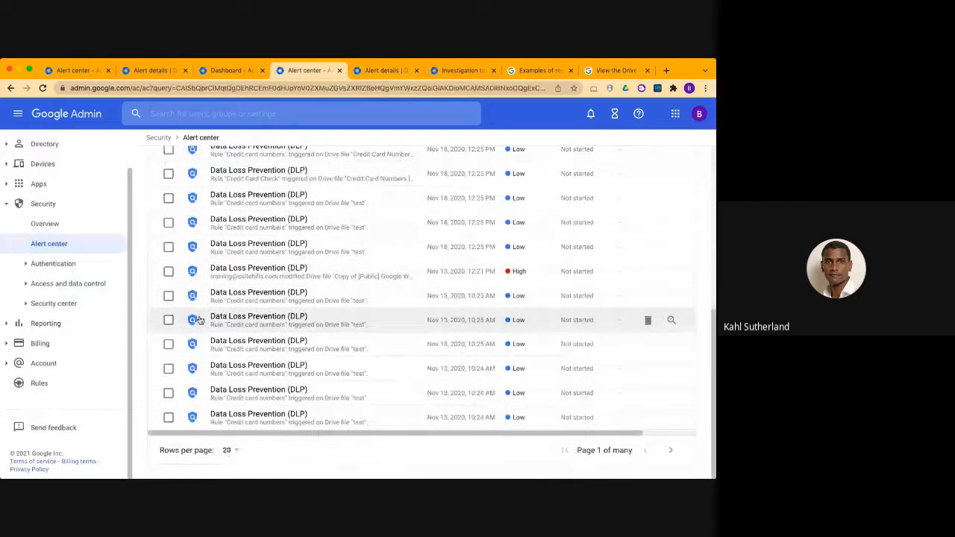
click(200, 319)
click(483, 69)
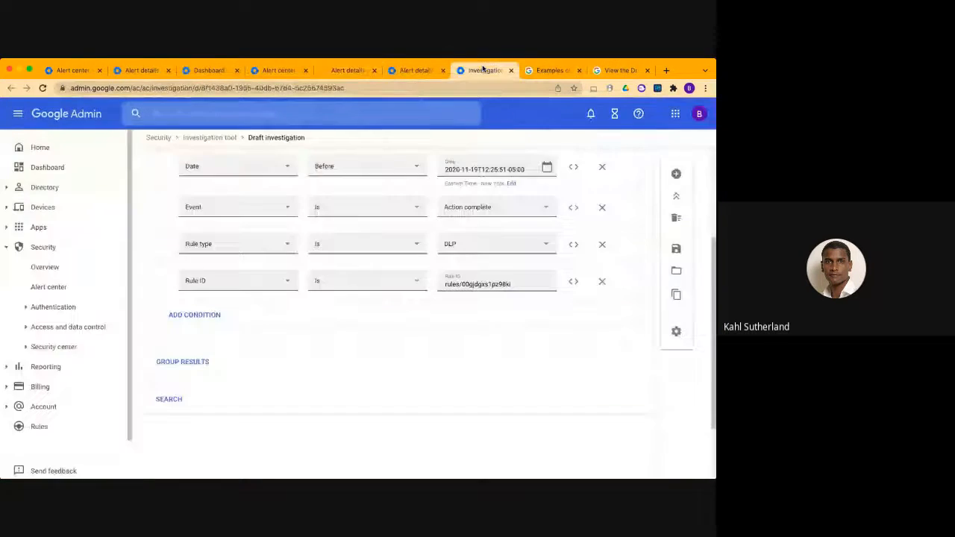
scroll(356, 390, down, 2)
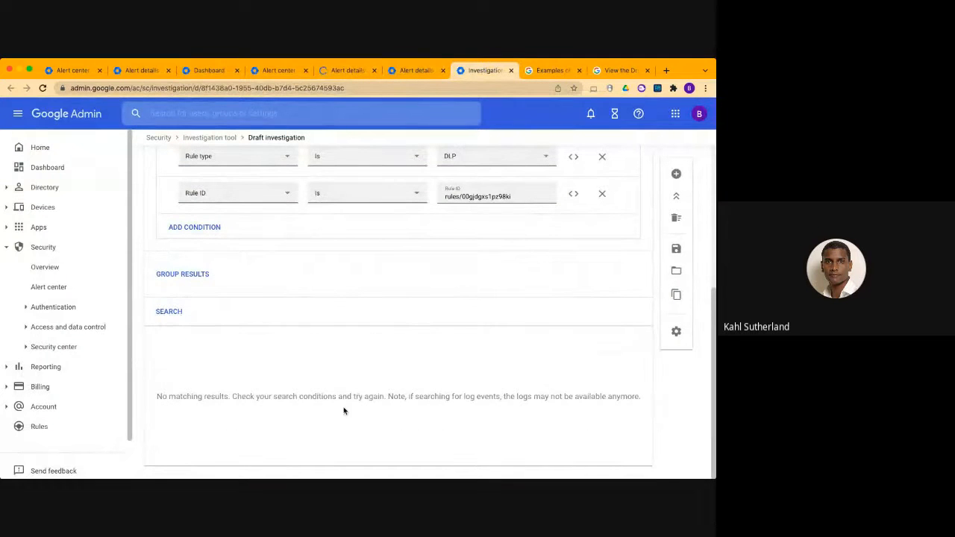
Start an investigation from the Nov 13, 2020 alert's details and view its search results
click(338, 71)
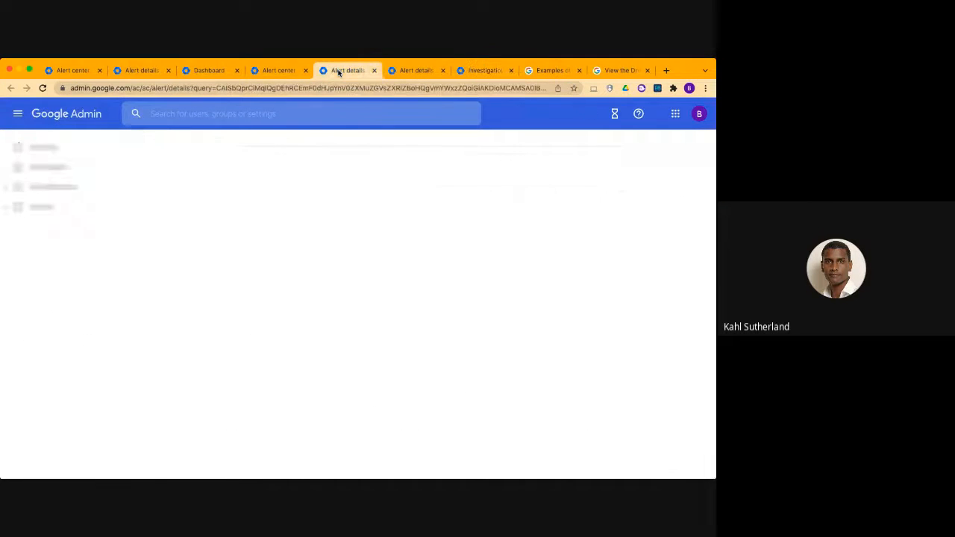
scroll(226, 373, down, 4)
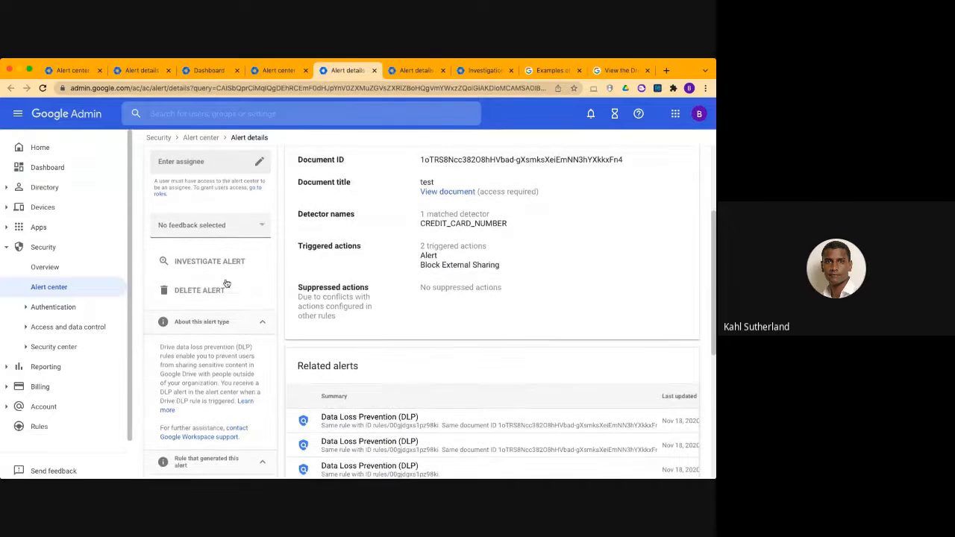
click(232, 262)
click(260, 71)
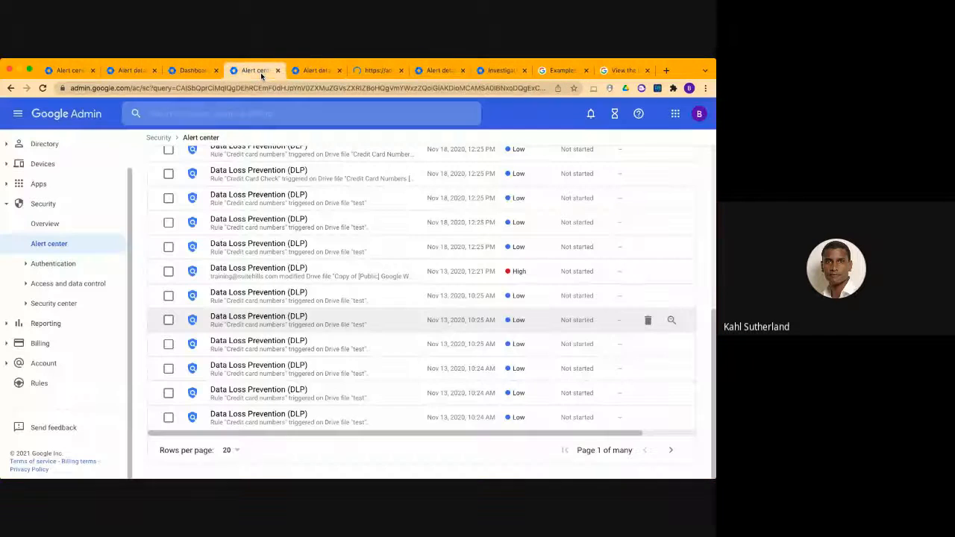
click(378, 71)
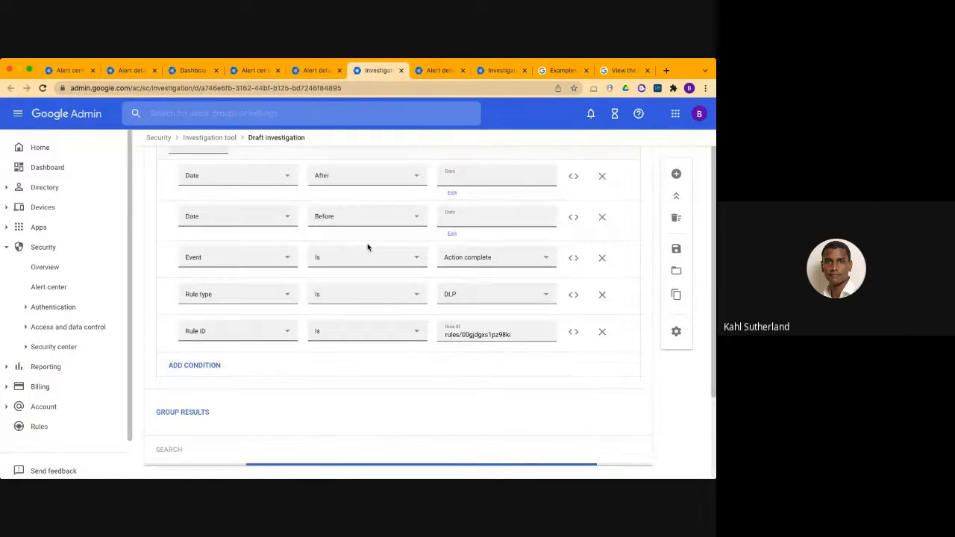
Close both draft investigations and the details page of the high-severity alert
click(402, 71)
click(402, 71)
click(402, 71)
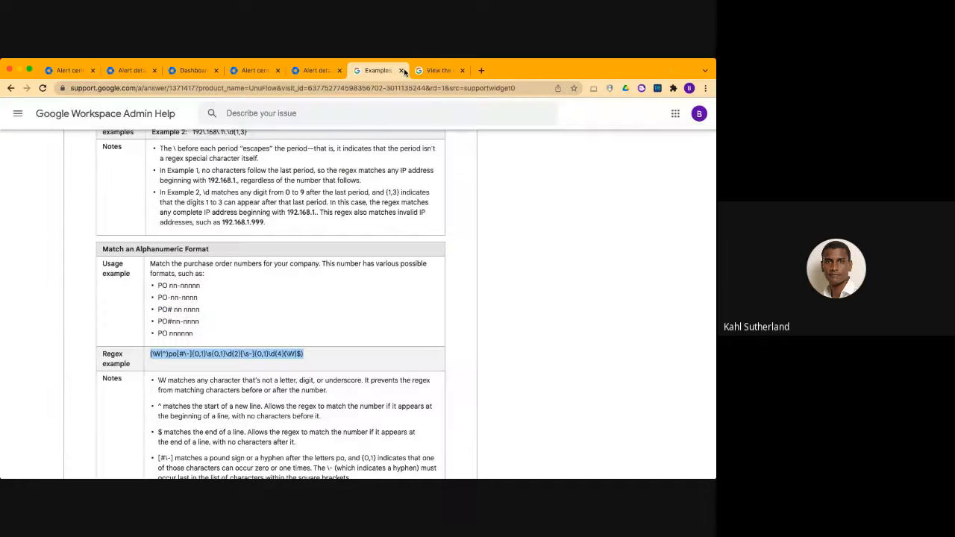
Try to view the document "test" linked in the Nov 13, 2020 alert's details, and return to the alert
click(317, 70)
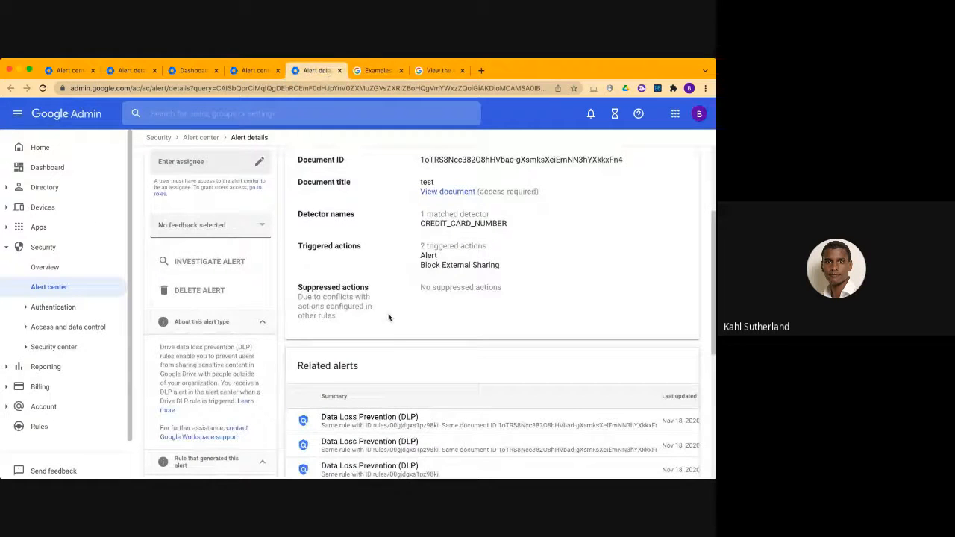
scroll(388, 345, down, 1)
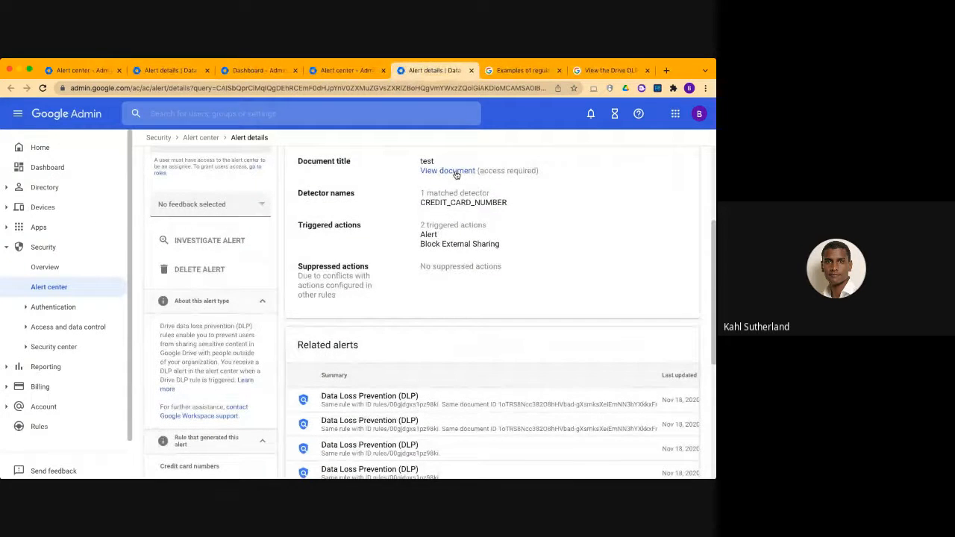
click(455, 172)
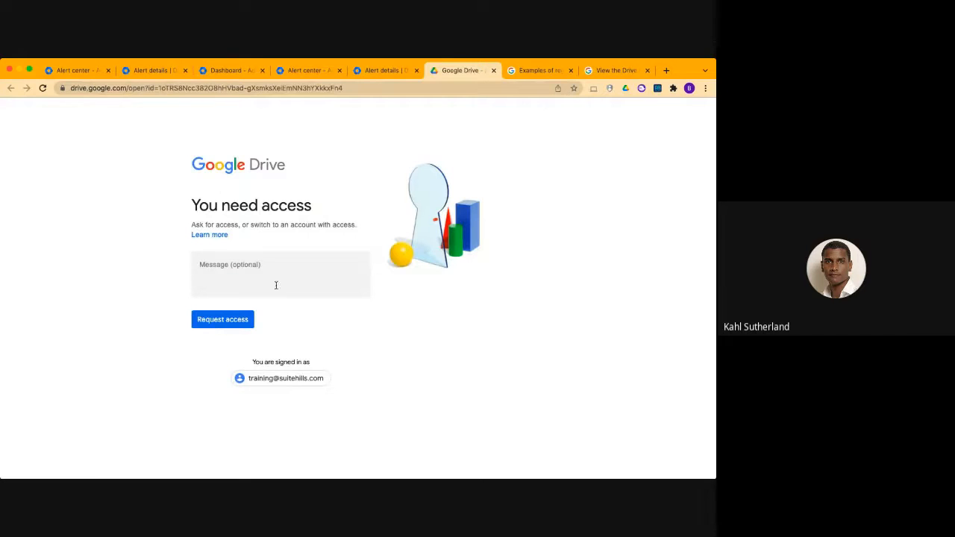
click(390, 69)
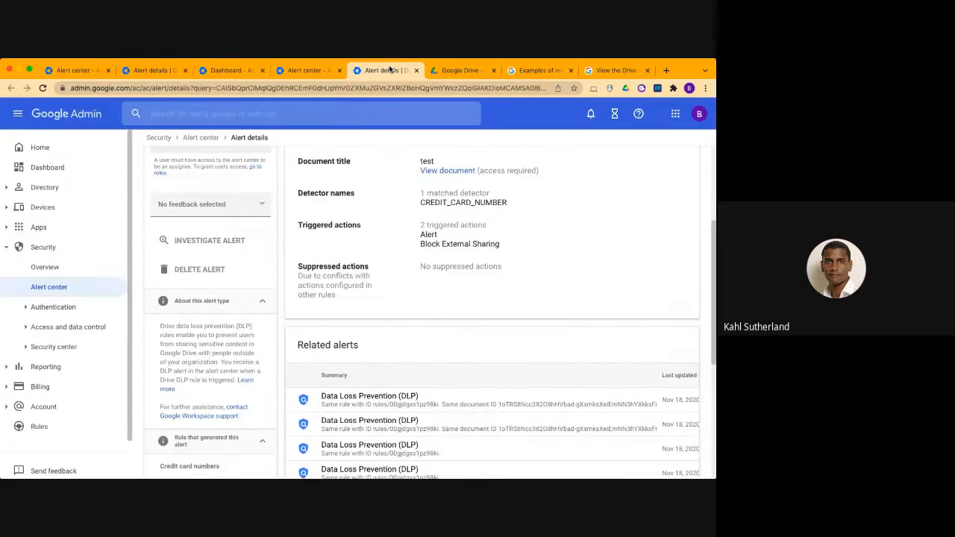
Look over the Nov 13, 2020 alert's details, and close that page and the filtered alert list
scroll(390, 329, down, 5)
scroll(389, 330, up, 6)
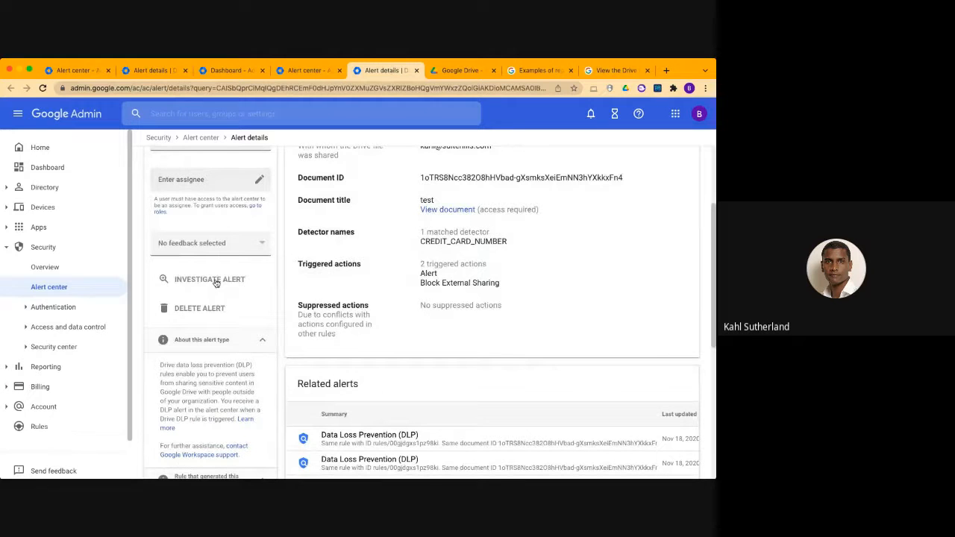
scroll(385, 184, up, 2)
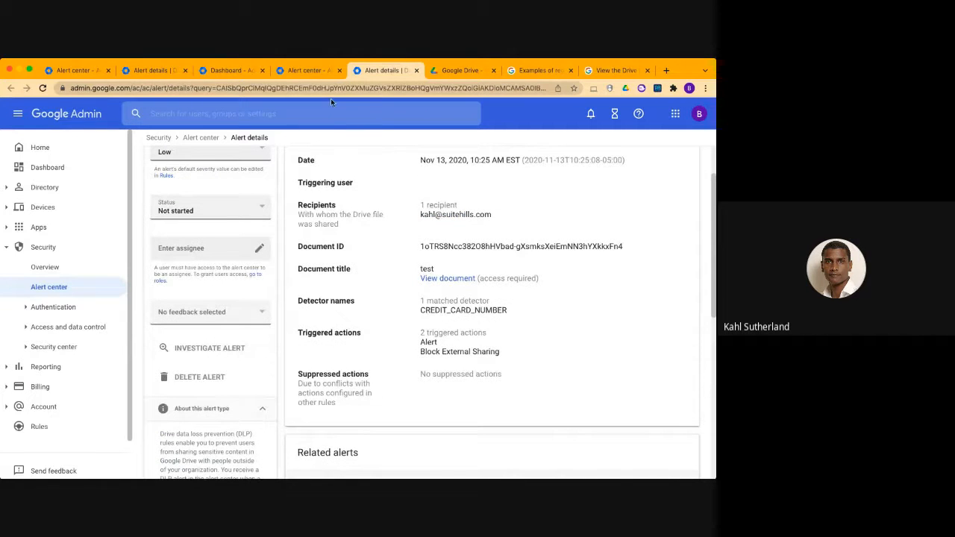
click(416, 70)
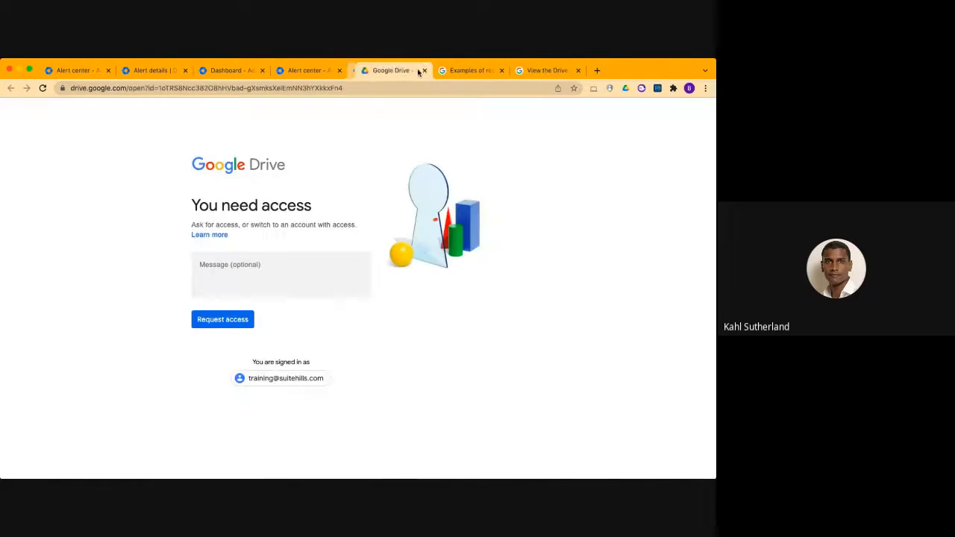
click(340, 71)
Open a new search in the Investigation tool from the DLP Incidents page and set its data source to Drive log events
click(239, 69)
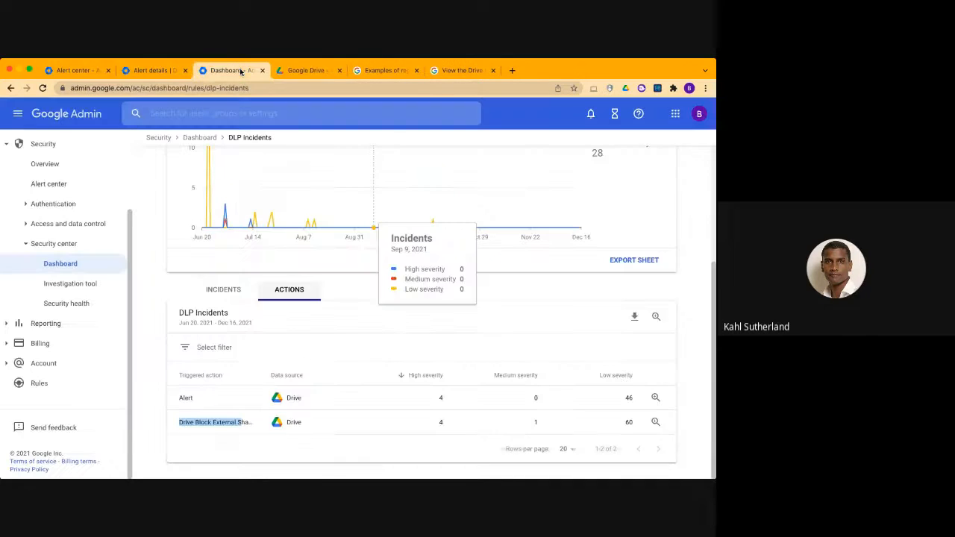
click(77, 288)
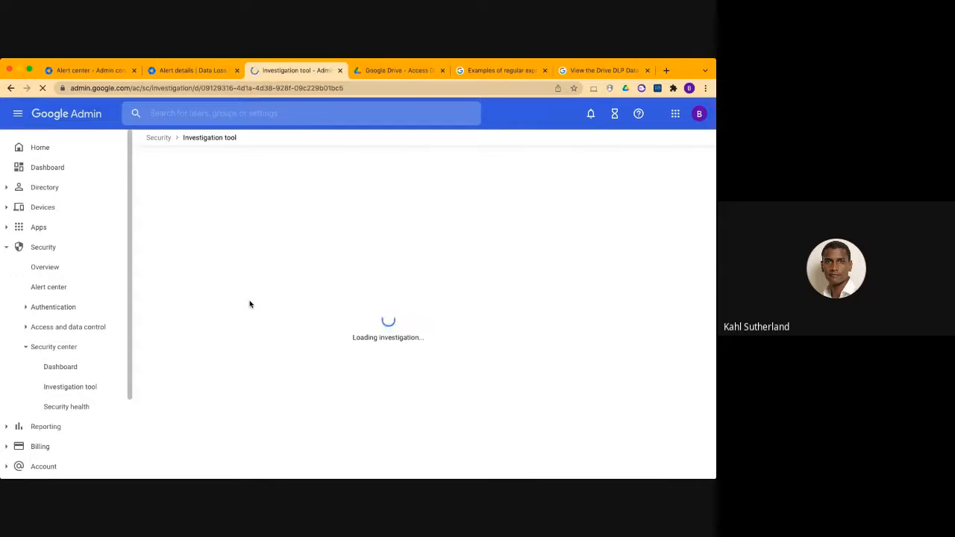
click(261, 216)
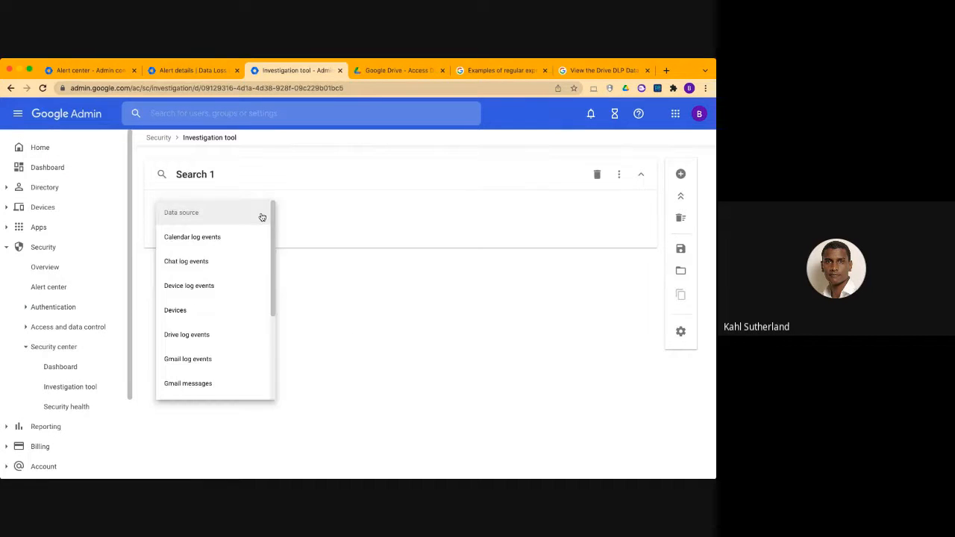
click(230, 334)
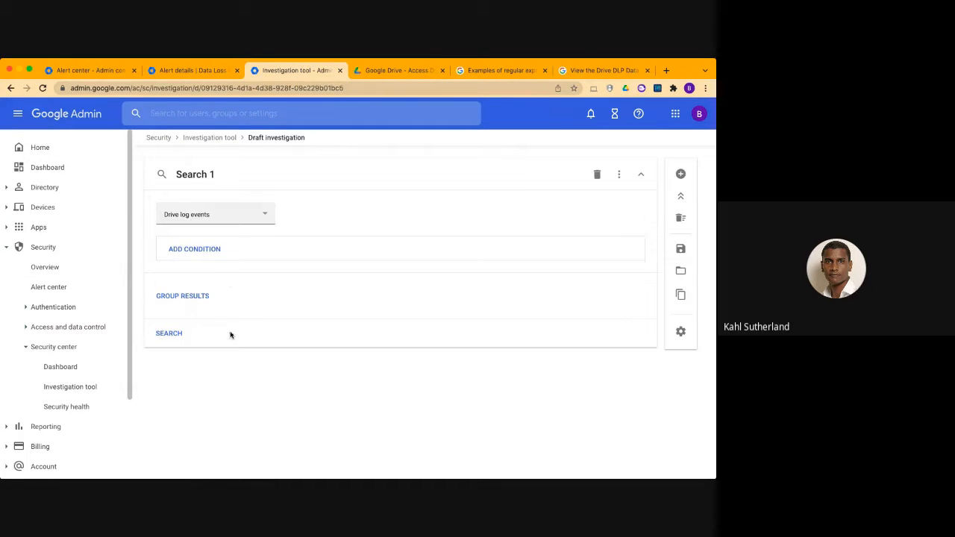
Add a Date condition with the Before operator to the Drive log events search and run the search
click(212, 252)
click(211, 252)
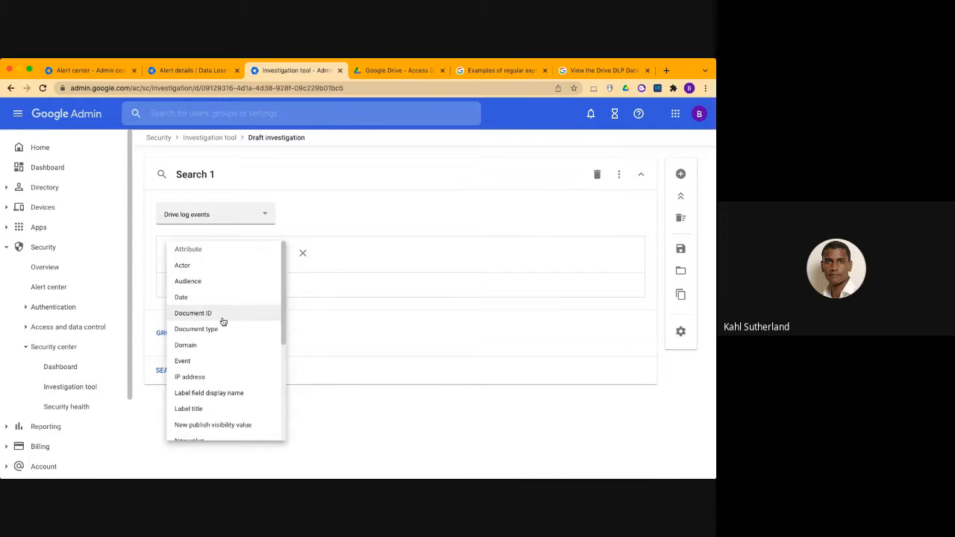
scroll(252, 348, down, 5)
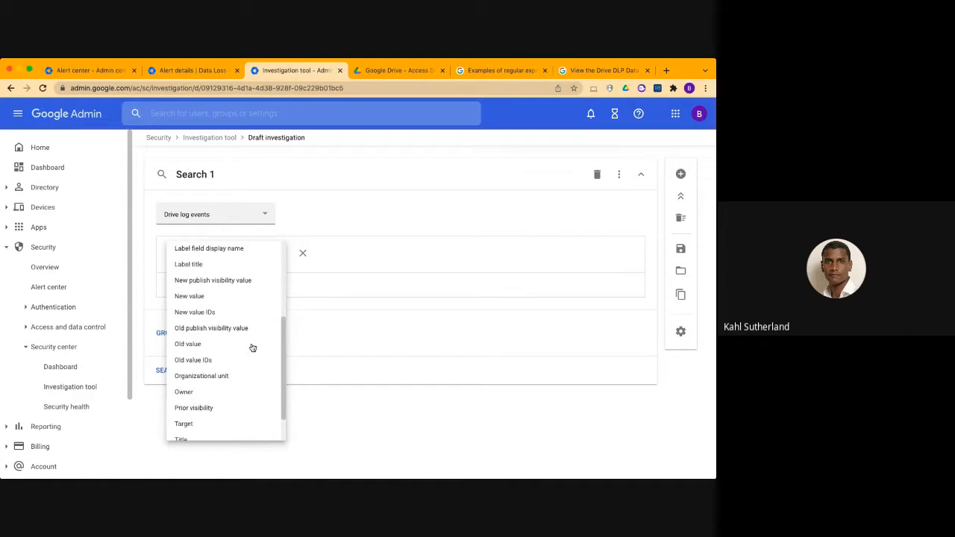
scroll(258, 337, up, 5)
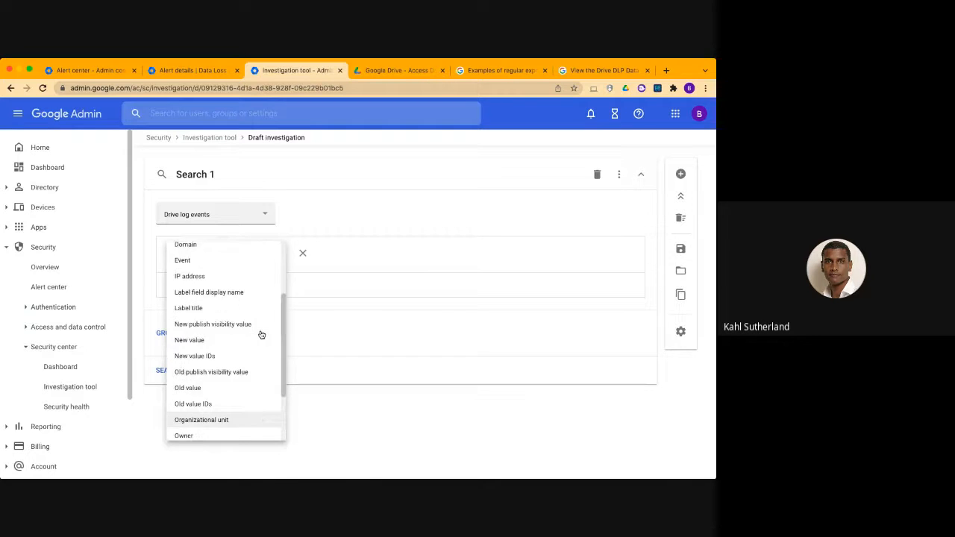
scroll(256, 288, up, 1)
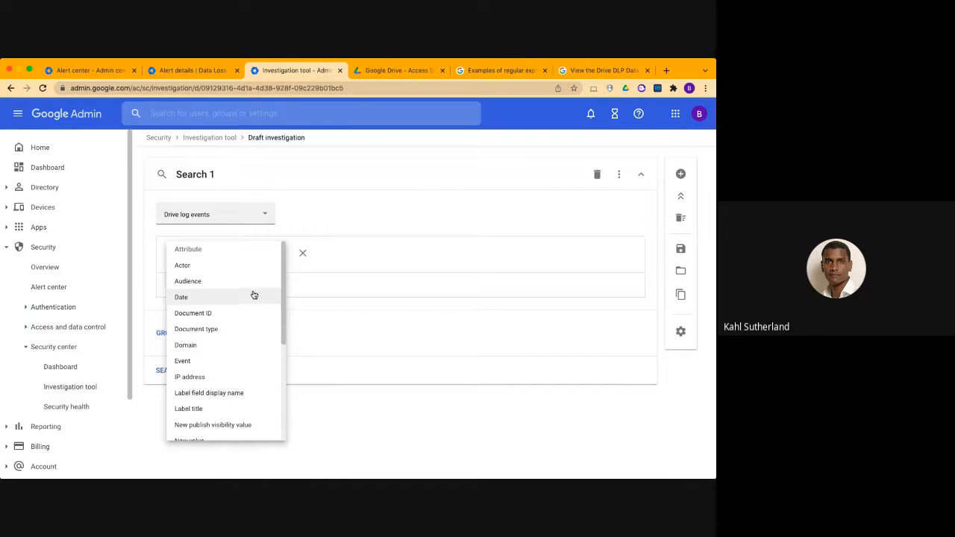
click(253, 297)
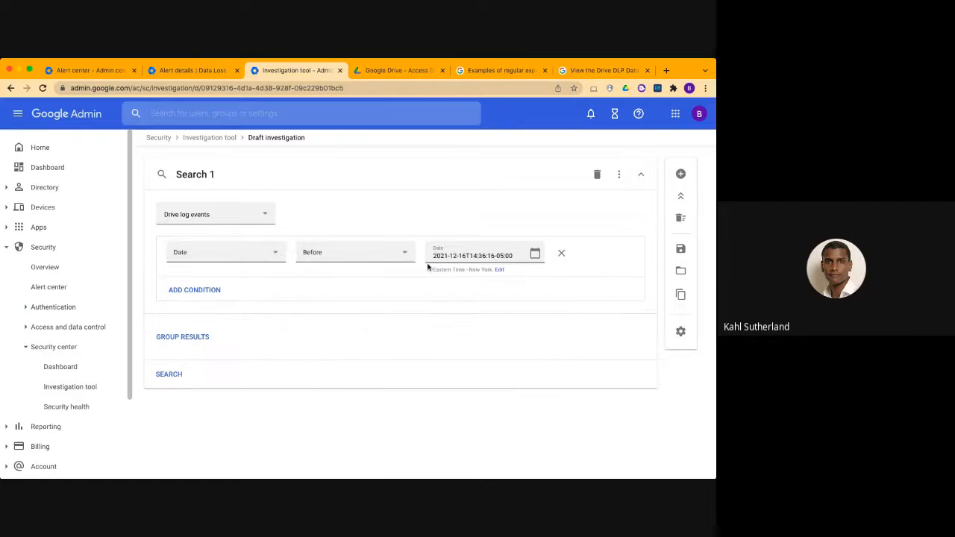
click(168, 373)
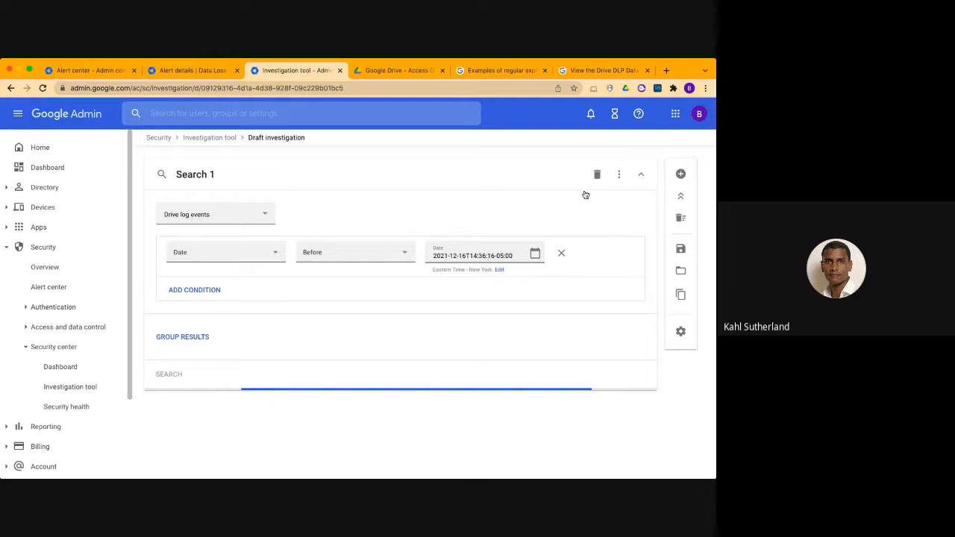
Add a second, blank condition to the Drive log events search and look through the search results
click(195, 290)
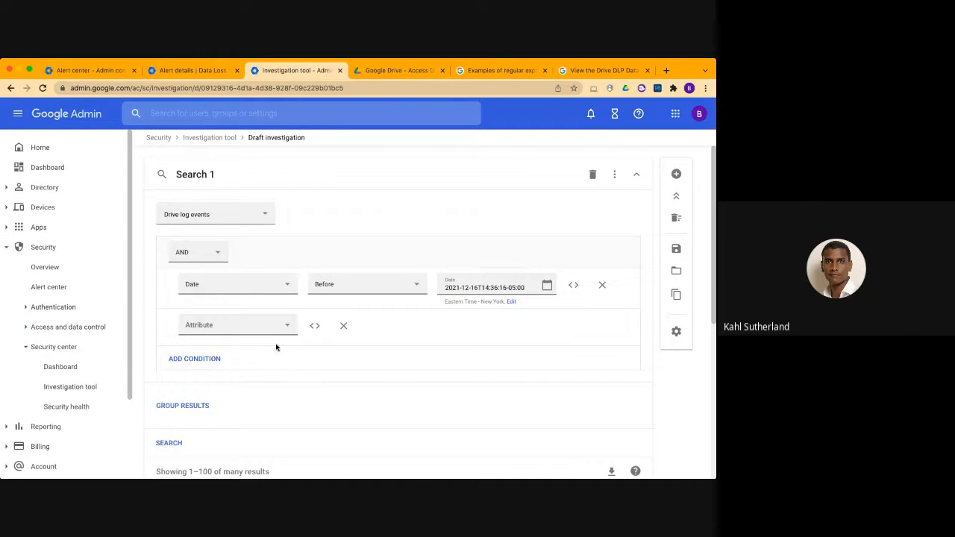
scroll(305, 358, down, 5)
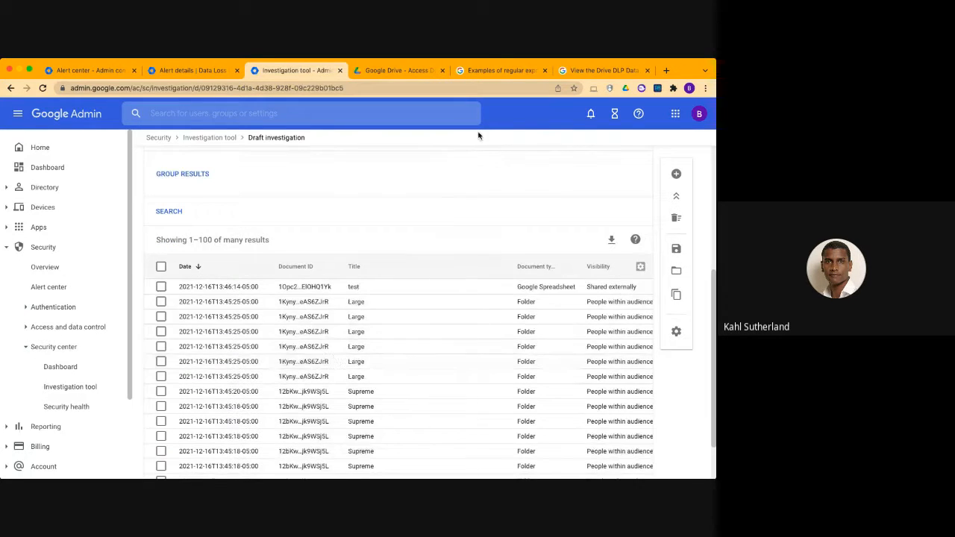
scroll(451, 201, up, 3)
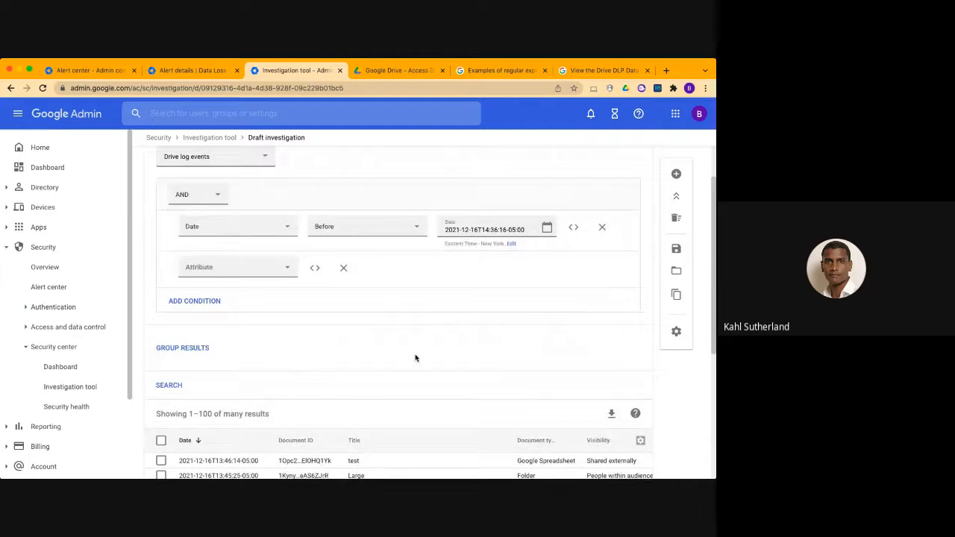
scroll(416, 358, down, 5)
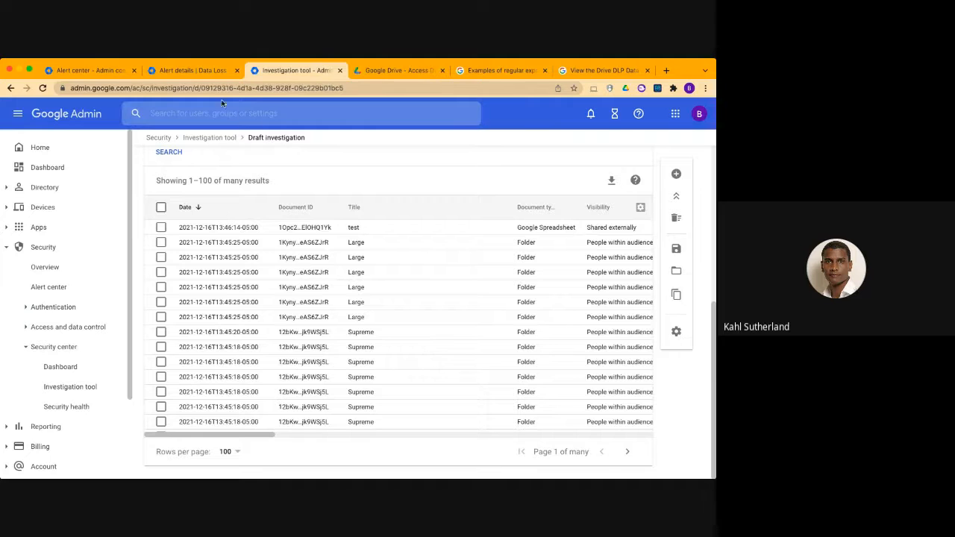
Compare the open DLP alert's details and its investigate option with the Drive log events search in the Investigation tool
click(200, 71)
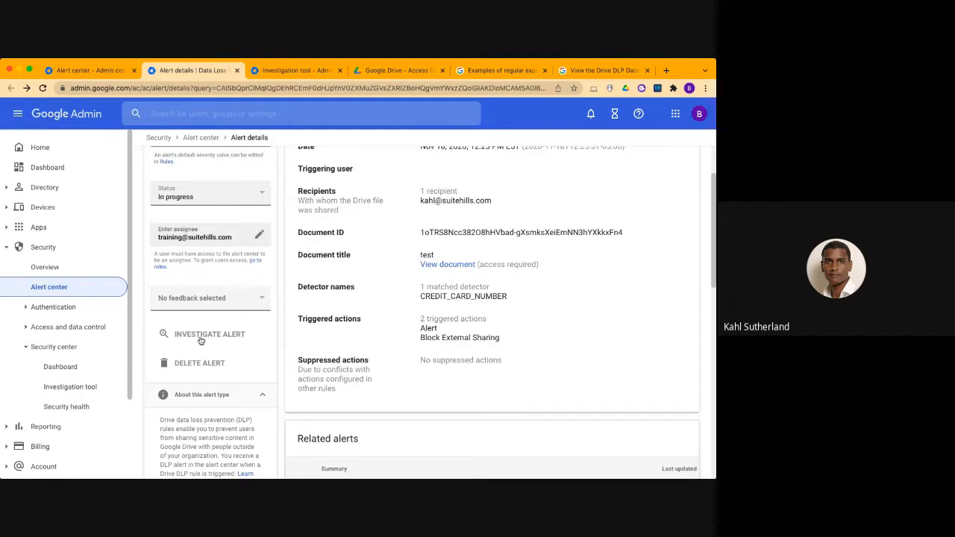
click(301, 71)
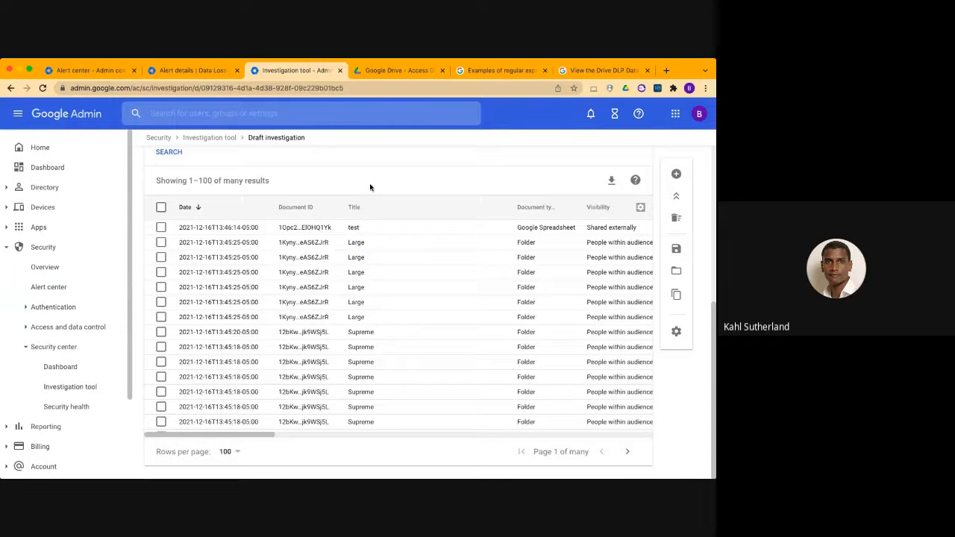
scroll(369, 187, up, 5)
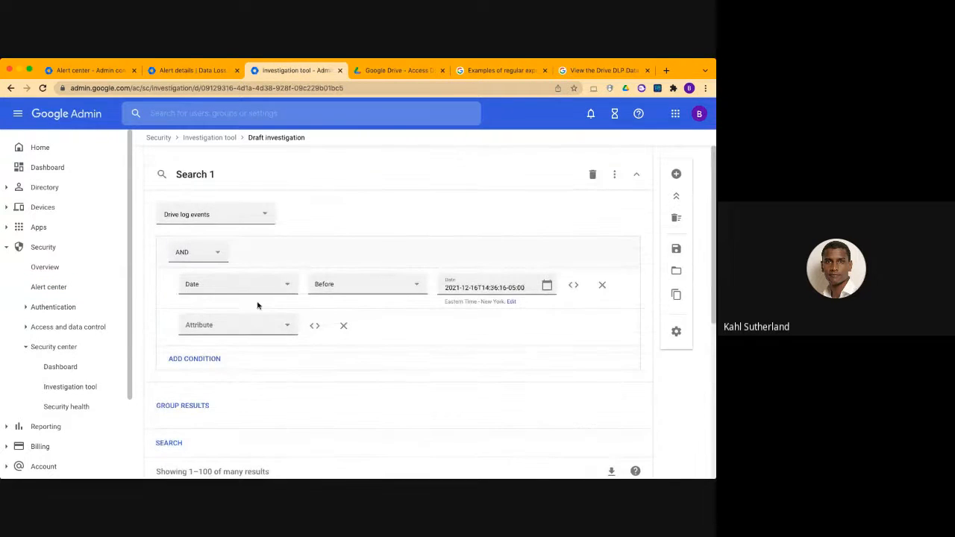
click(195, 71)
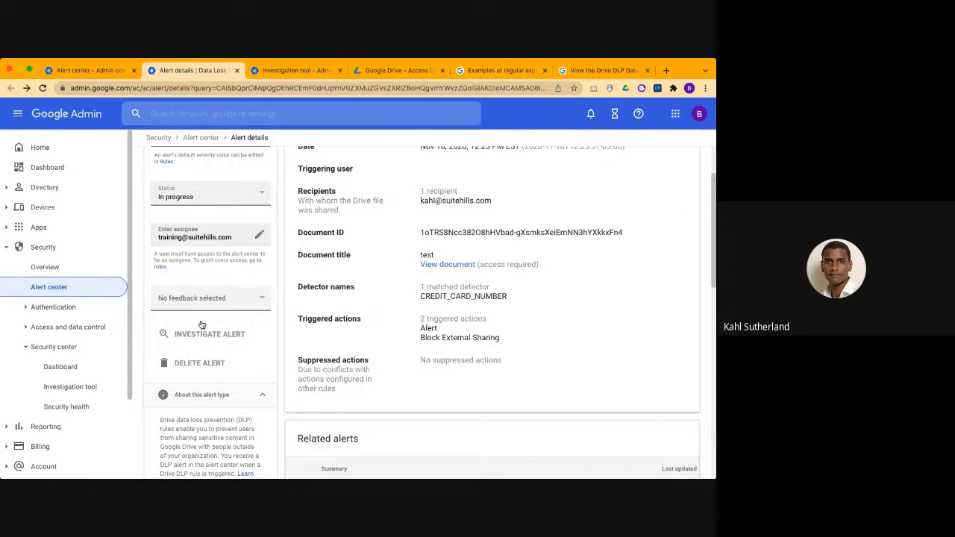
scroll(442, 288, up, 2)
click(311, 78)
Select the first "Large" folder event in the search results and open the list of actions available for it
scroll(327, 372, down, 5)
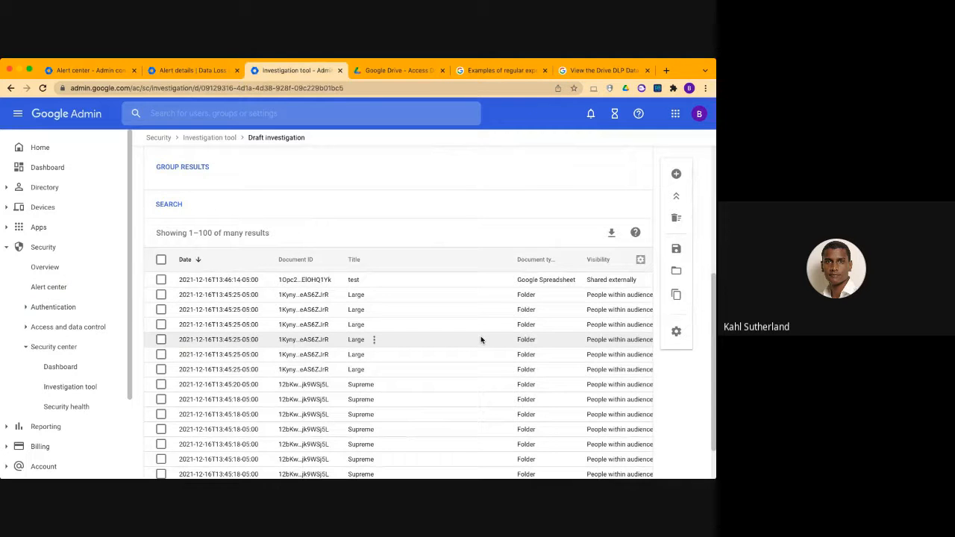
click(161, 295)
click(571, 233)
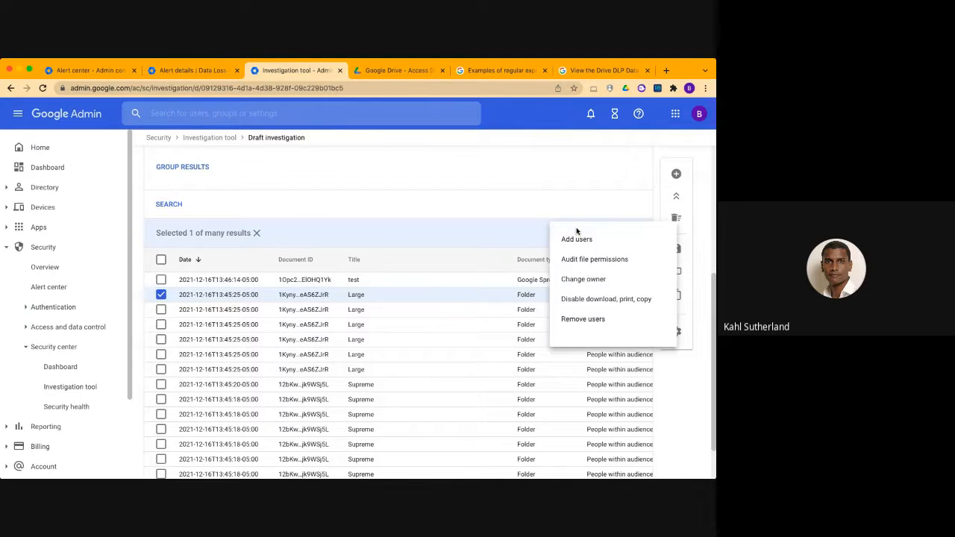
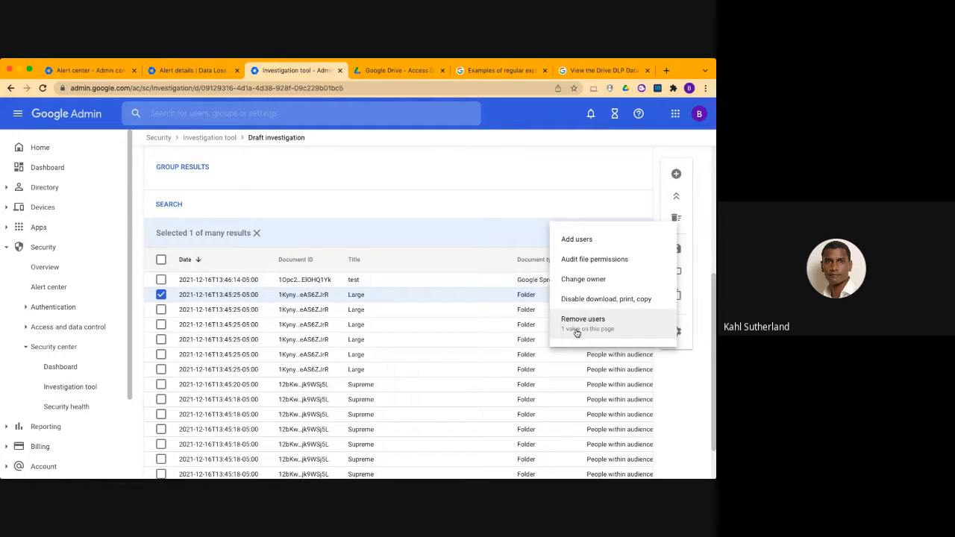
Audit the file permissions of the selected "Large" folder event and check both the files and the people permission views
click(593, 265)
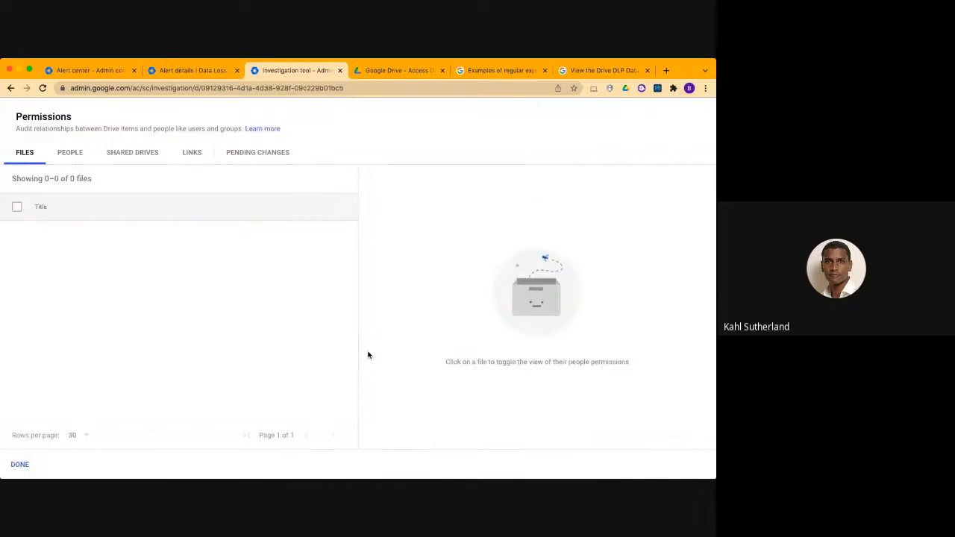
click(69, 150)
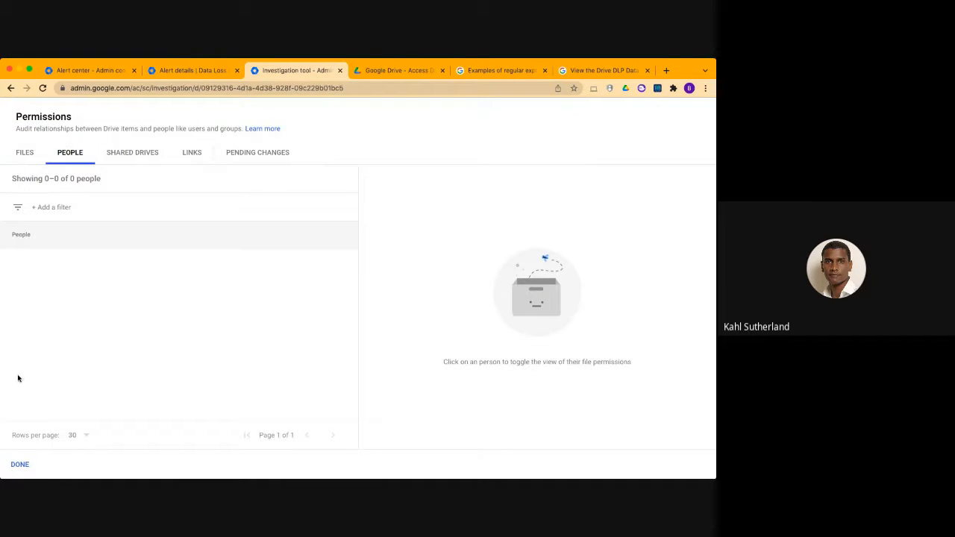
click(23, 159)
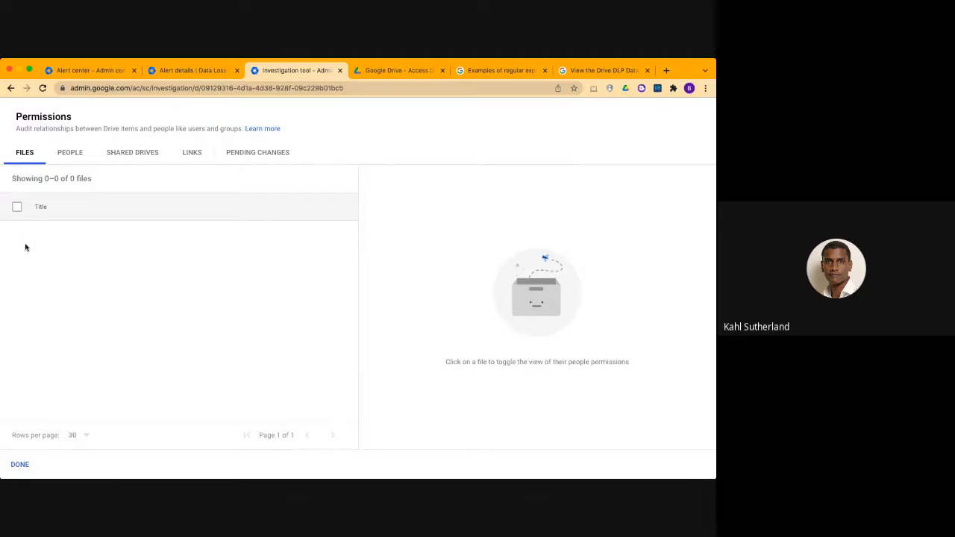
click(70, 151)
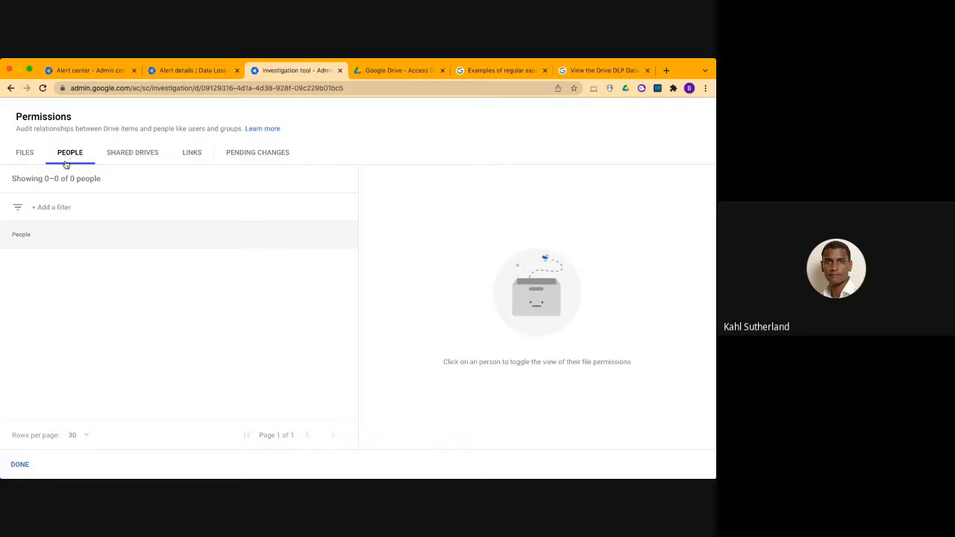
Close the Drive permissions audit and the Drive access request page, and return to the DLP alert details for the file "test"
click(339, 71)
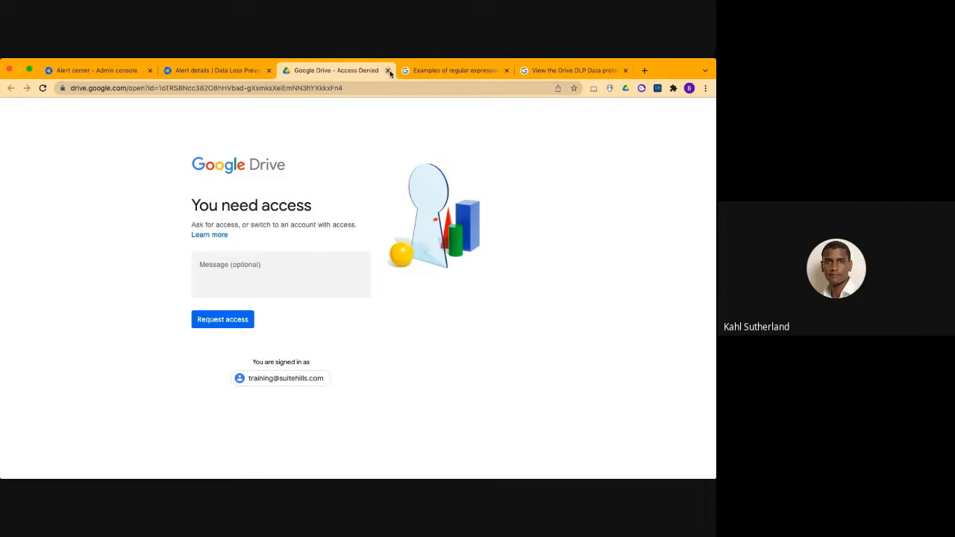
click(390, 71)
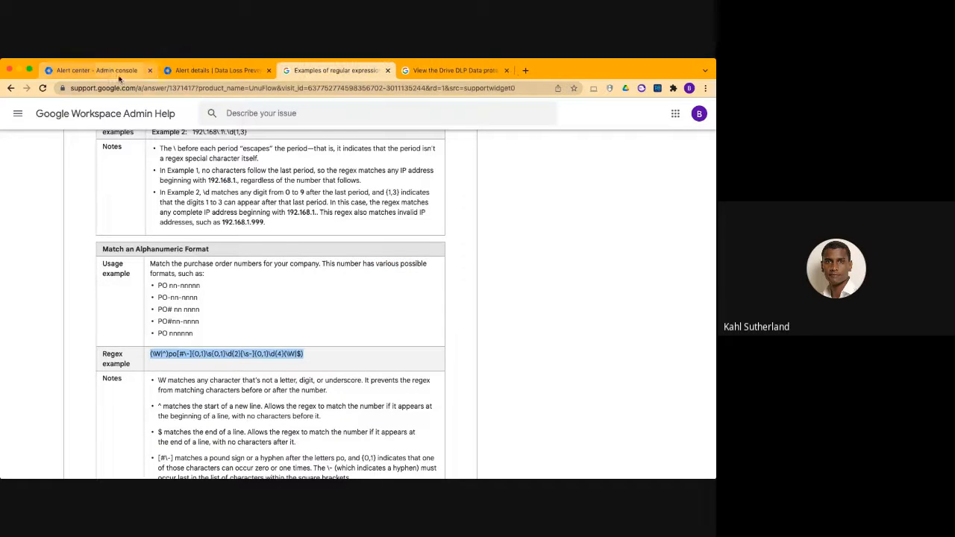
click(117, 75)
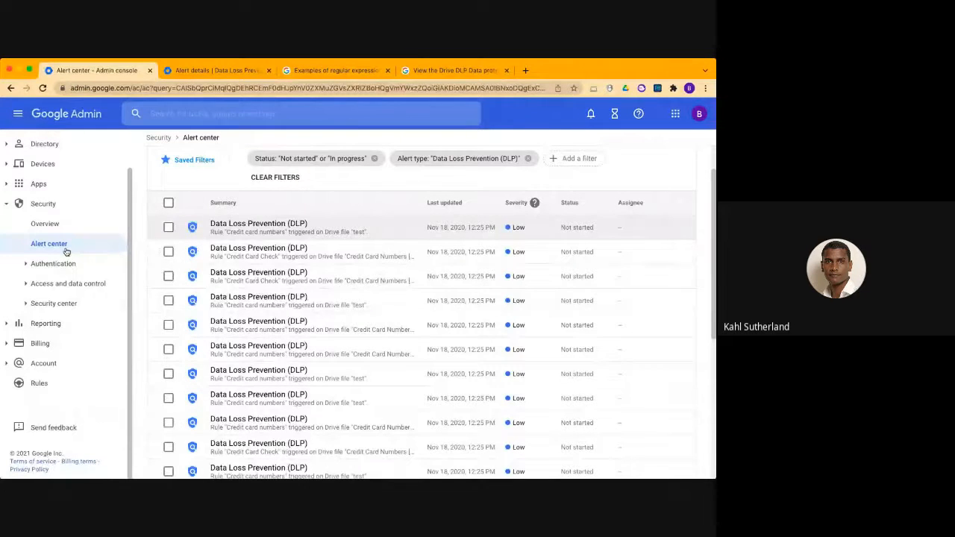
click(263, 233)
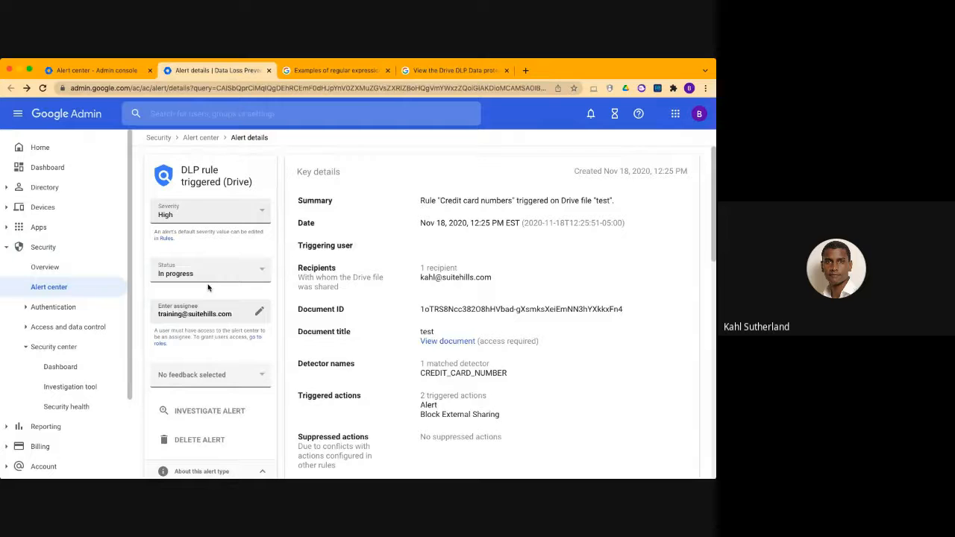
Examine the DLP alert's related alerts, alert history and key details, including the options to investigate or delete it
scroll(464, 386, down, 4)
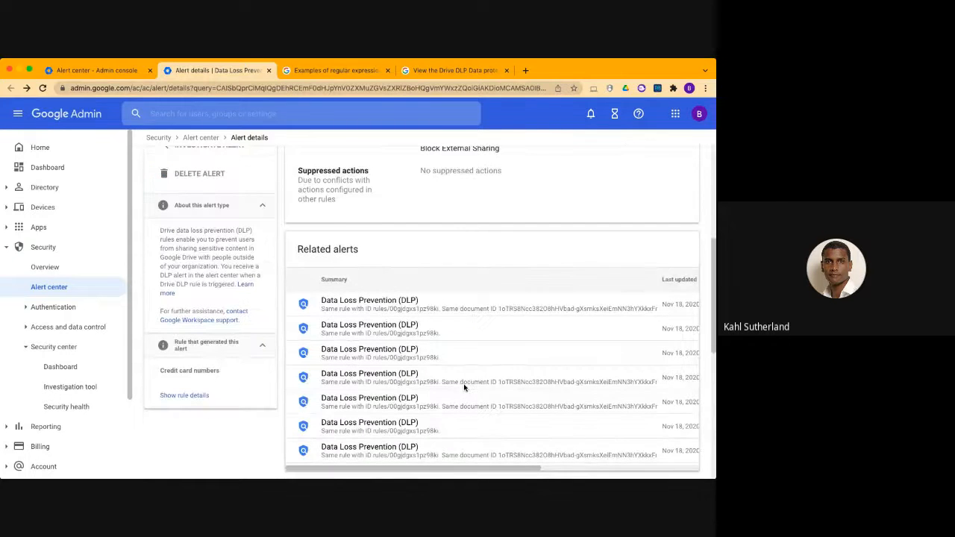
scroll(464, 386, down, 8)
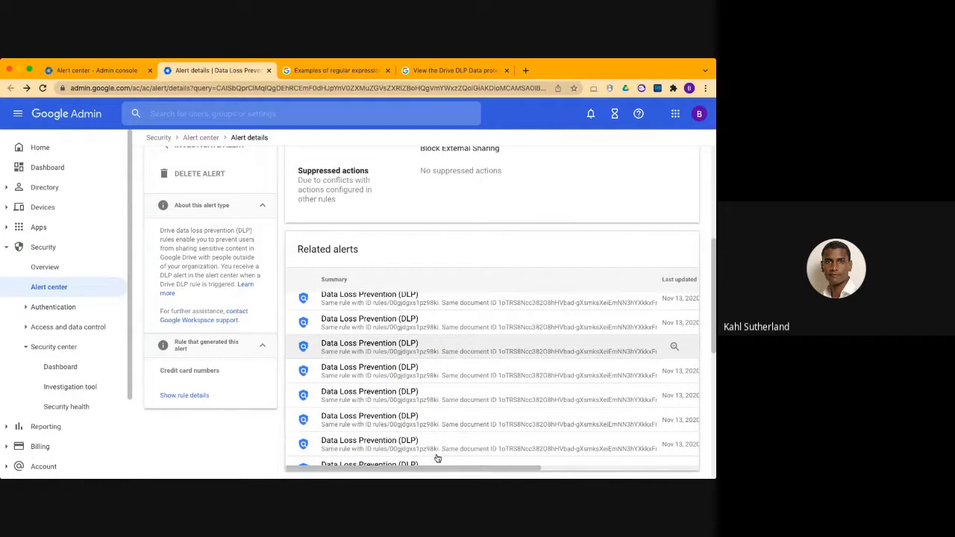
scroll(228, 444, down, 1)
scroll(227, 444, down, 2)
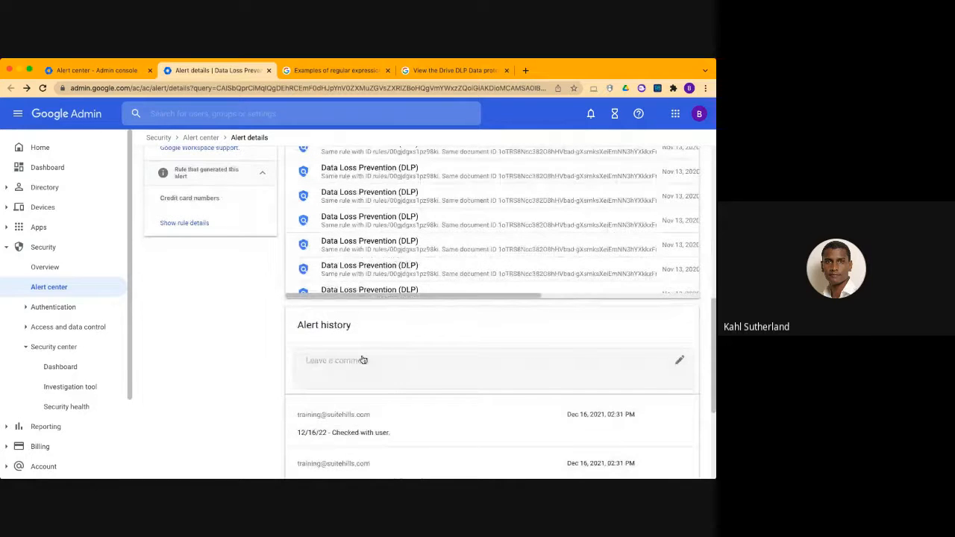
scroll(448, 224, up, 5)
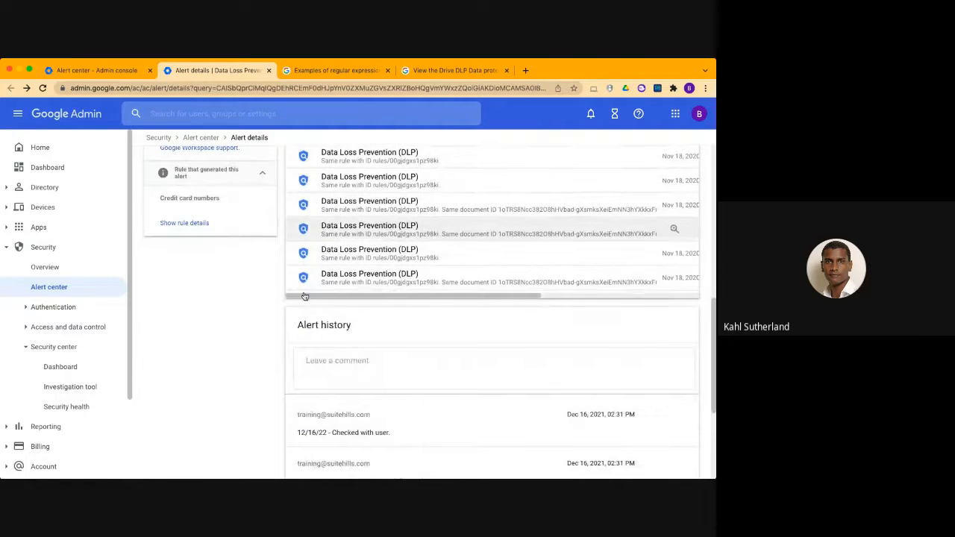
scroll(268, 299, up, 4)
scroll(390, 387, up, 4)
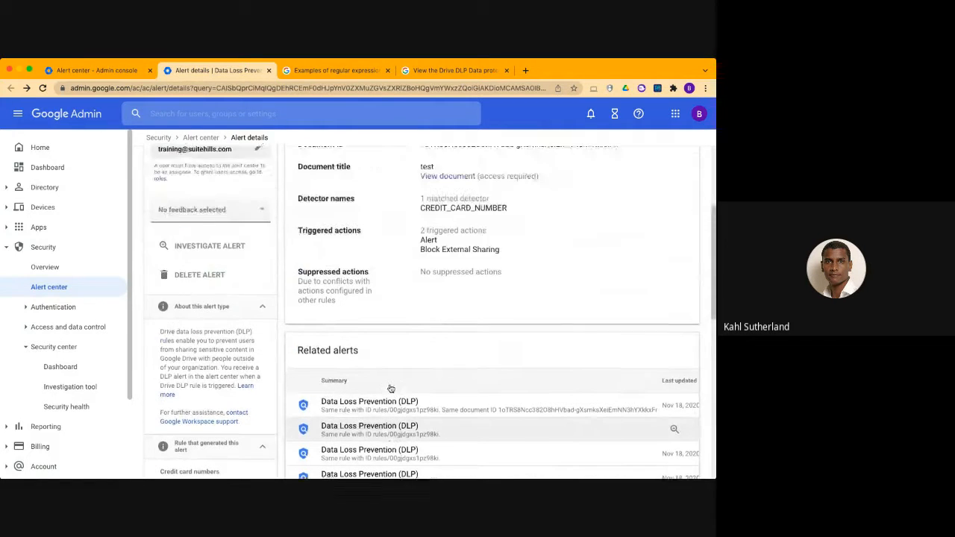
scroll(390, 388, up, 1)
scroll(401, 343, up, 1)
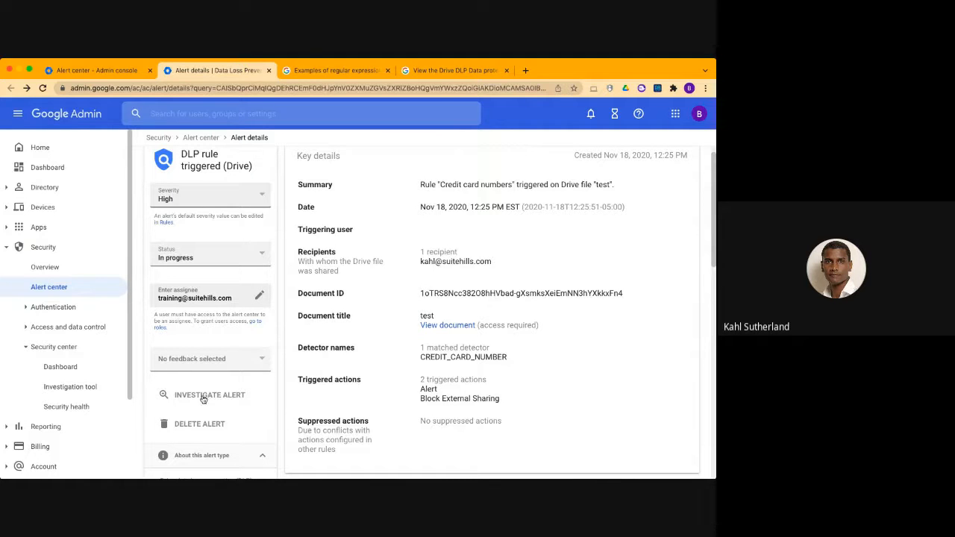
View the blank Investigation tool search and go from the Admin console home to the Data protection page
click(70, 387)
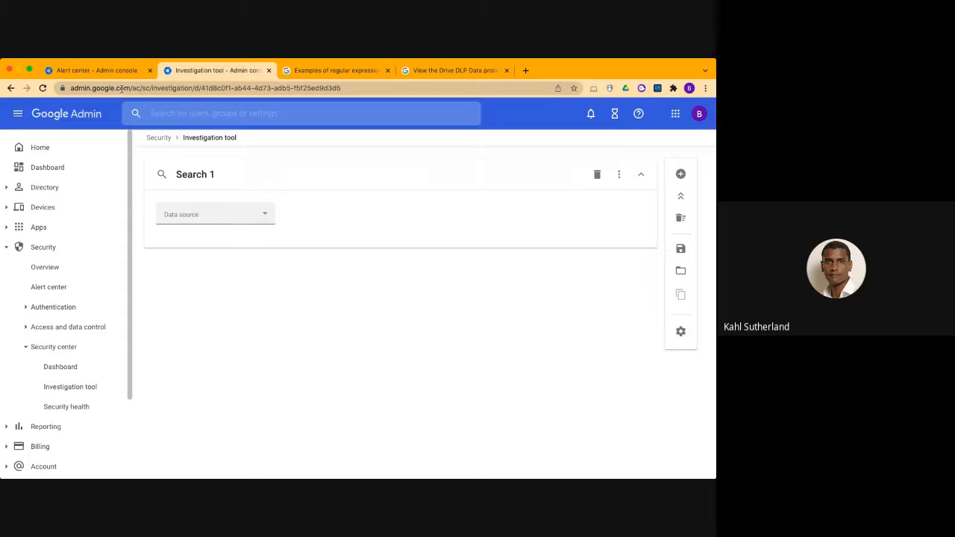
click(49, 152)
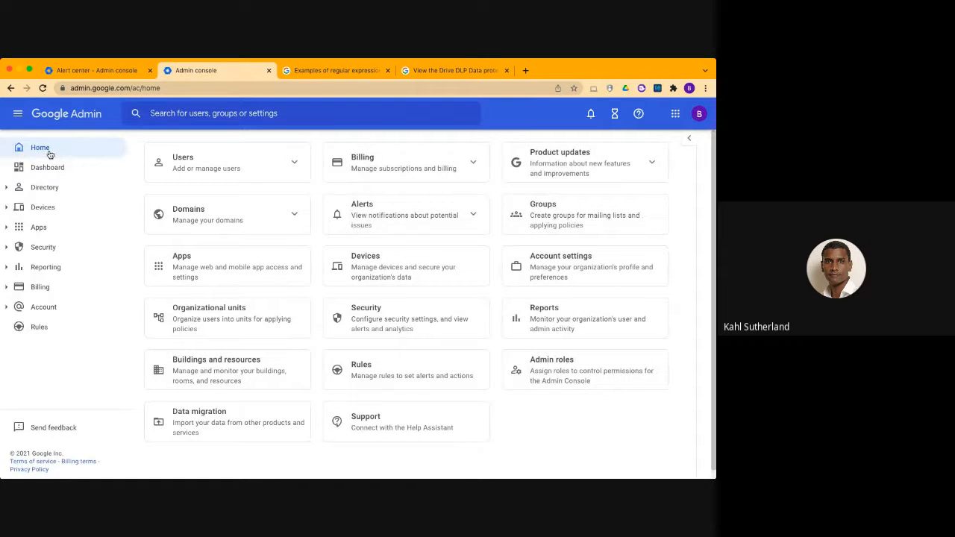
click(92, 249)
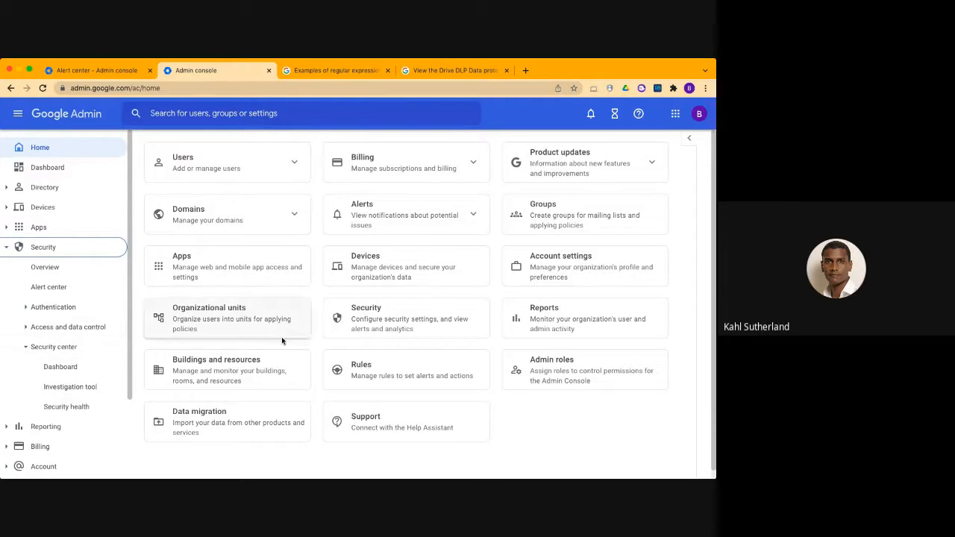
click(26, 327)
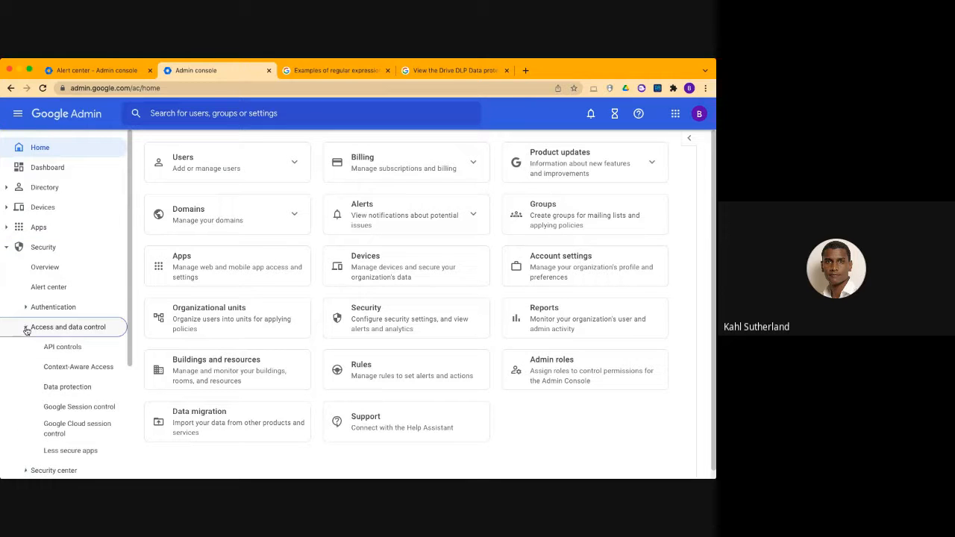
click(70, 388)
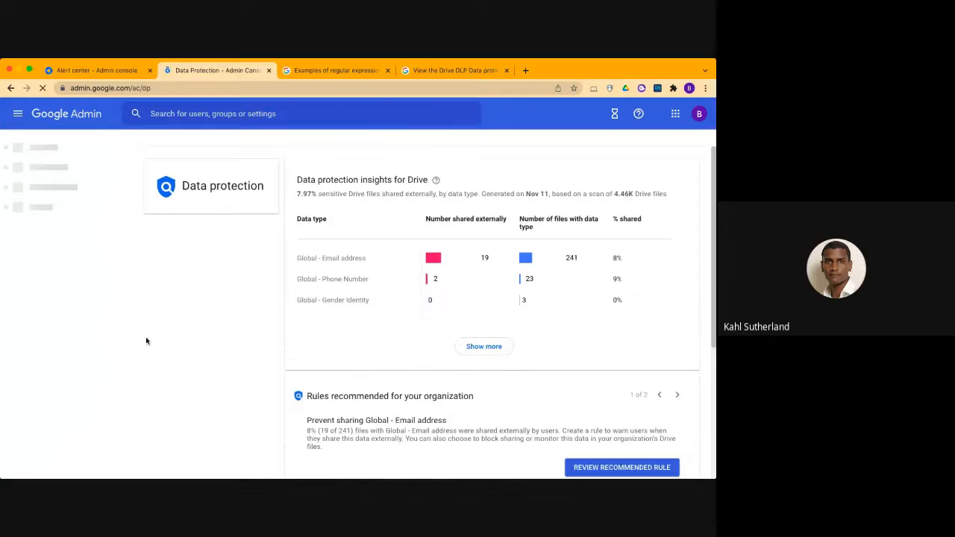
Examine the Data protection page's Drive insights, recommended rule and rule and detector management options, and return to the Alert center
scroll(330, 302, down, 3)
scroll(330, 302, up, 3)
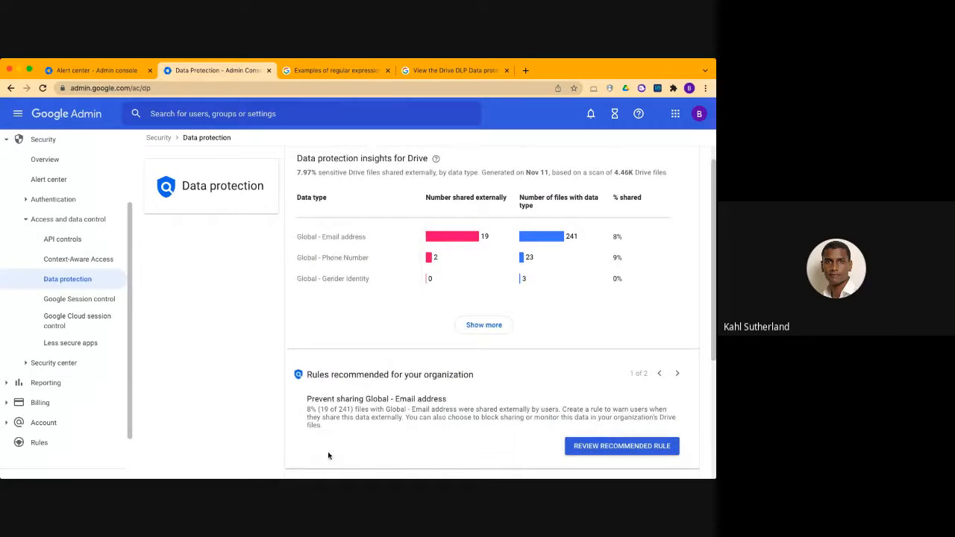
scroll(329, 455, down, 3)
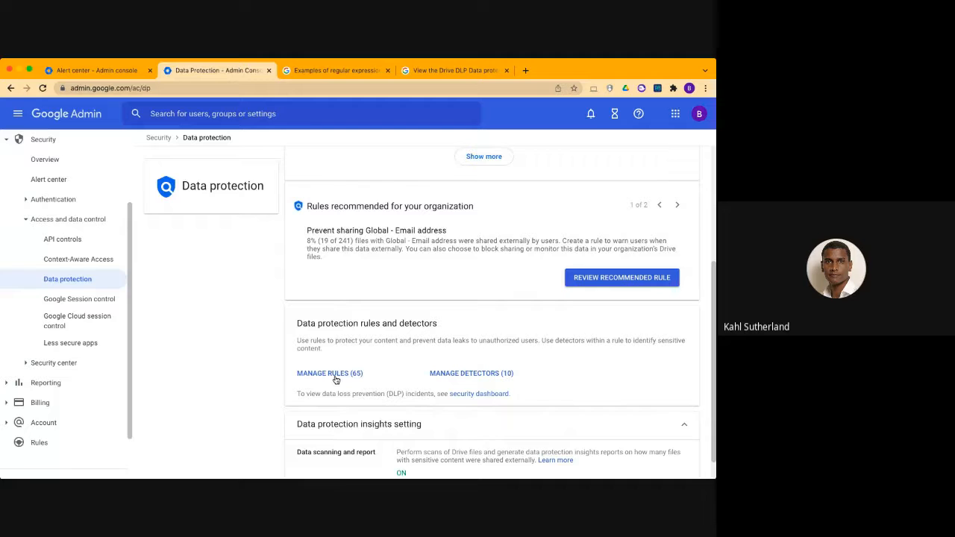
scroll(335, 380, up, 1)
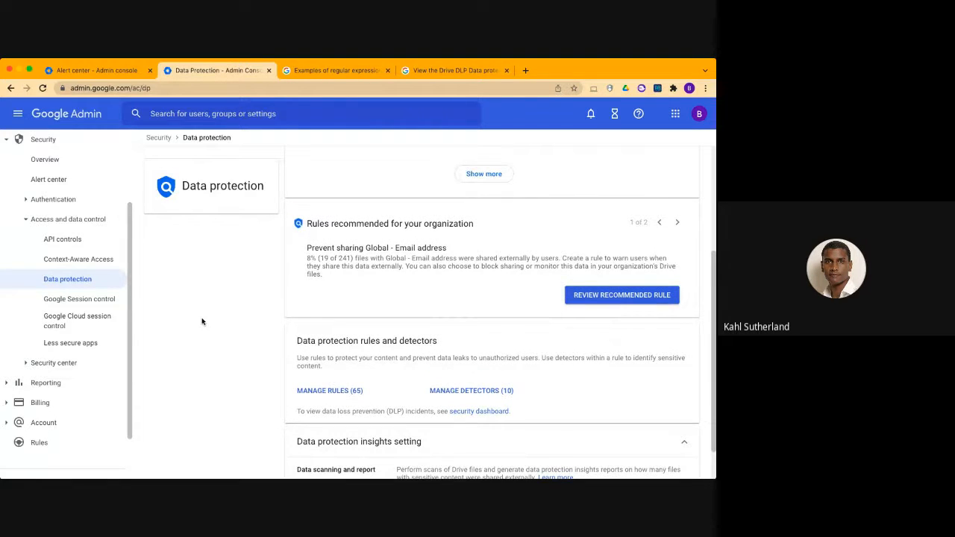
click(29, 220)
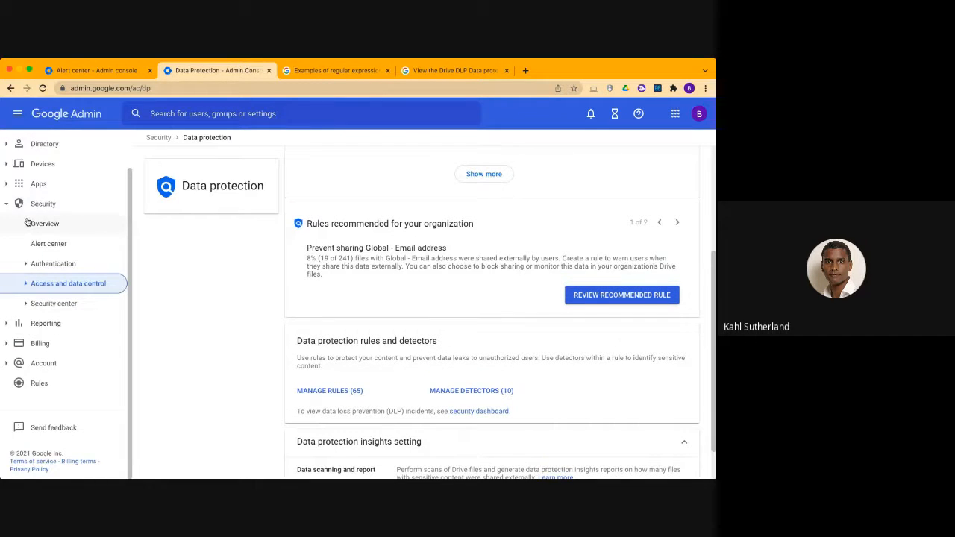
click(60, 244)
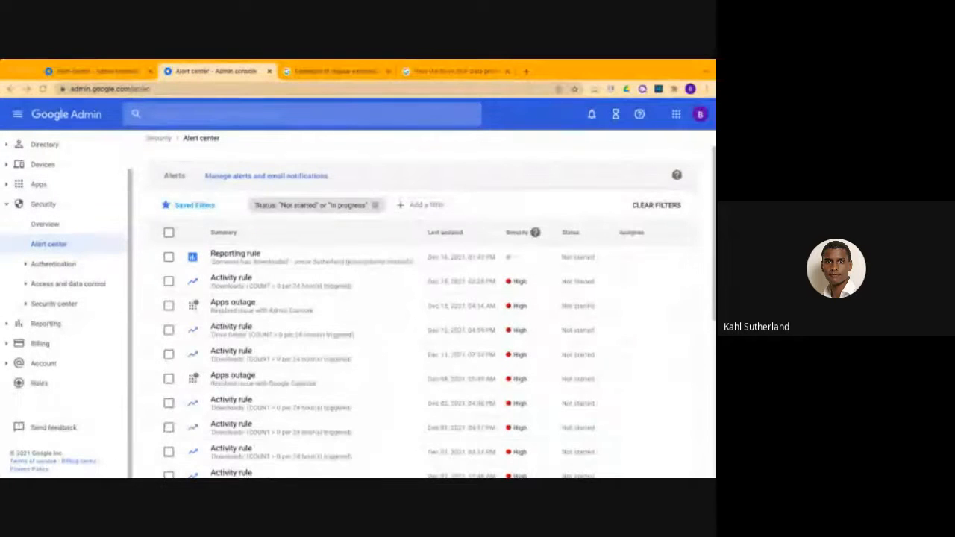
Look over the regular expression examples and the United States detectors in the two Google Workspace Admin Help articles
click(302, 71)
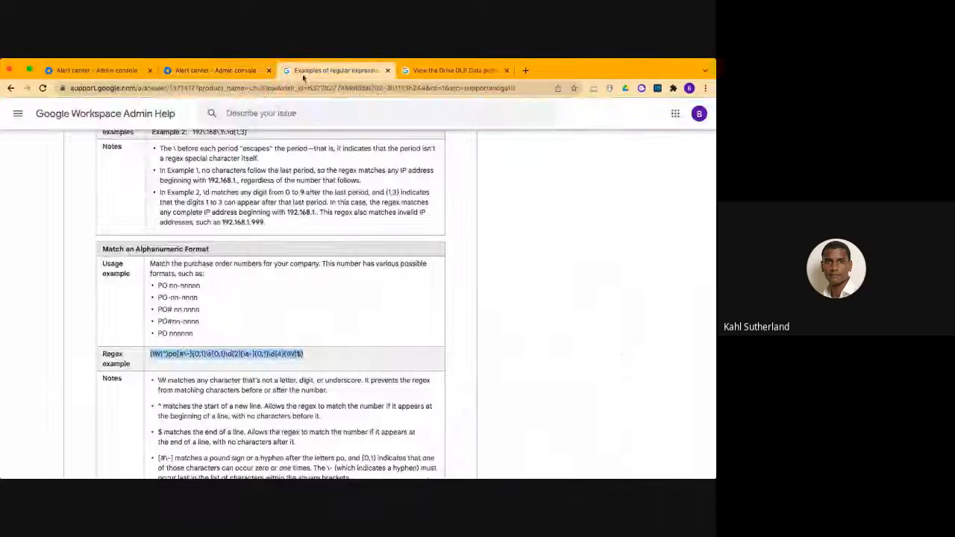
scroll(300, 274, up, 5)
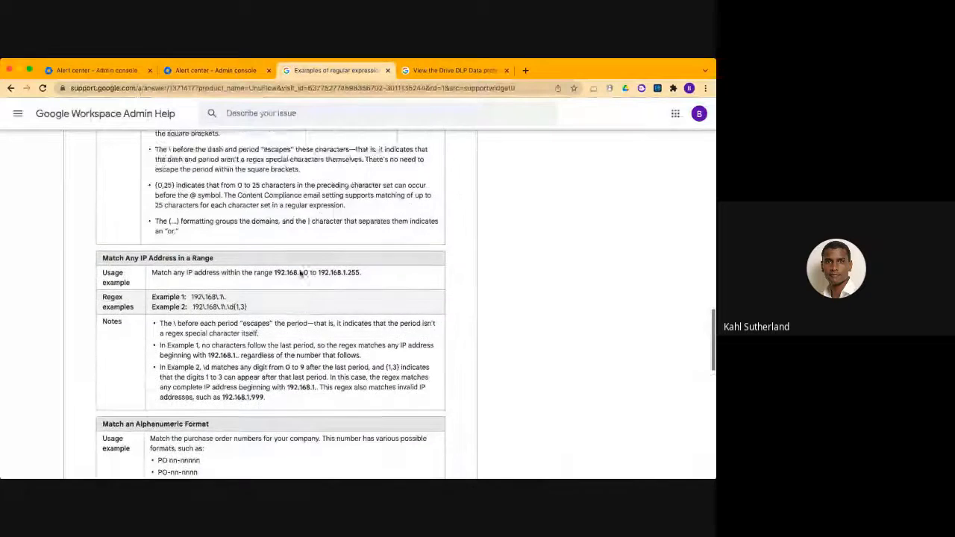
scroll(300, 274, up, 1)
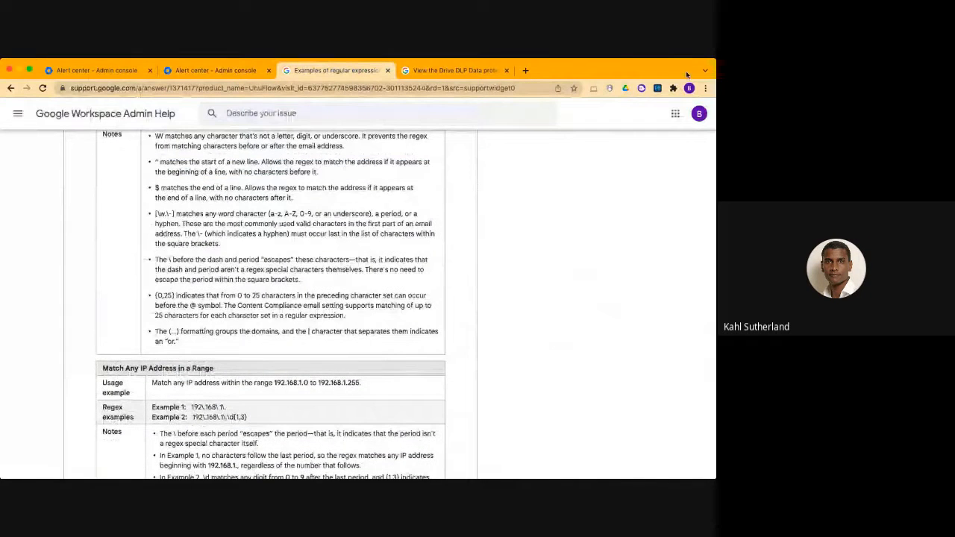
click(473, 75)
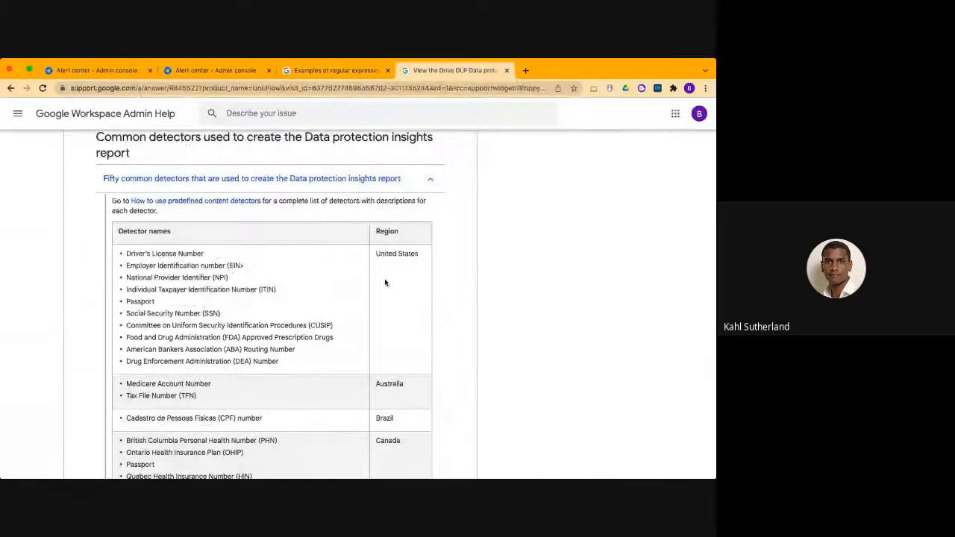
scroll(248, 312, down, 2)
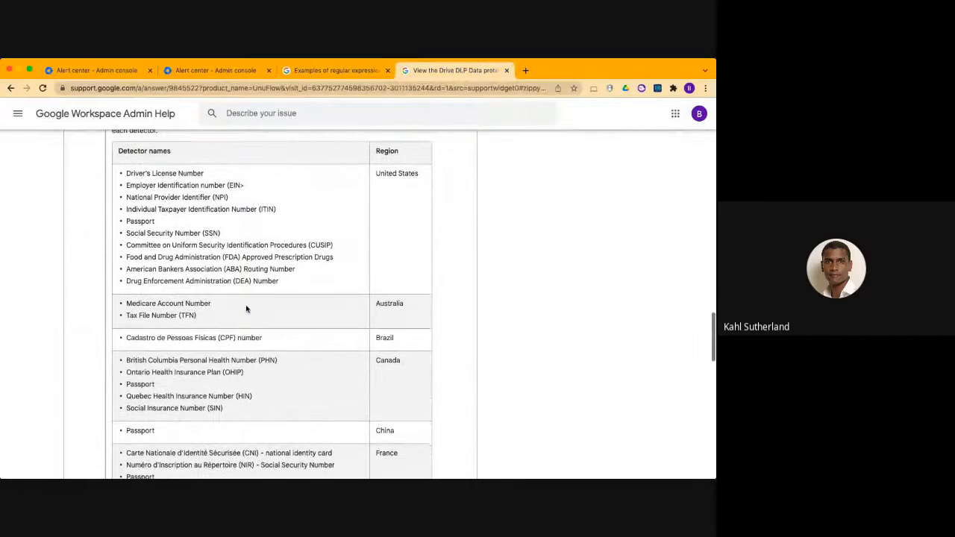
drag(125, 172, 321, 281)
Reopen the Data protection page in the Admin console, verifying the account by entering its password
click(90, 70)
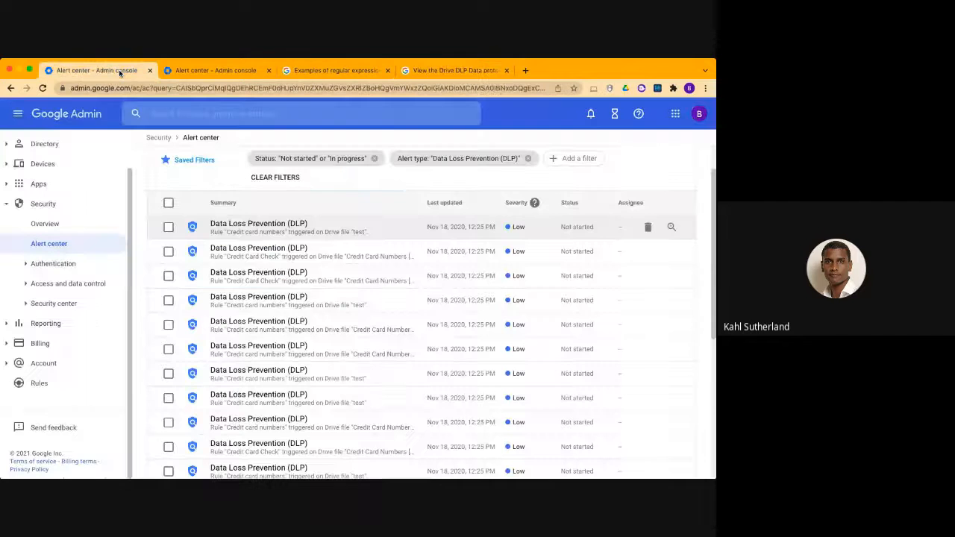
click(198, 66)
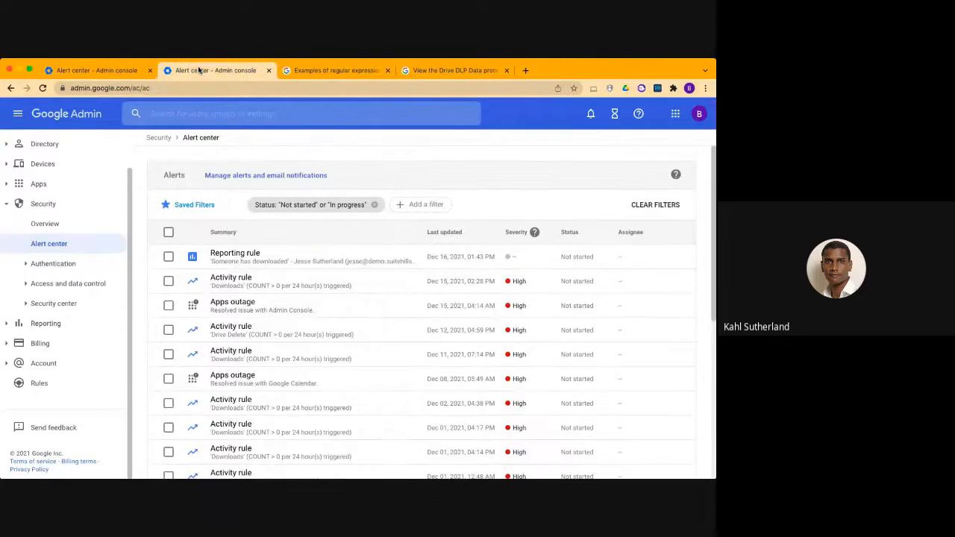
click(26, 304)
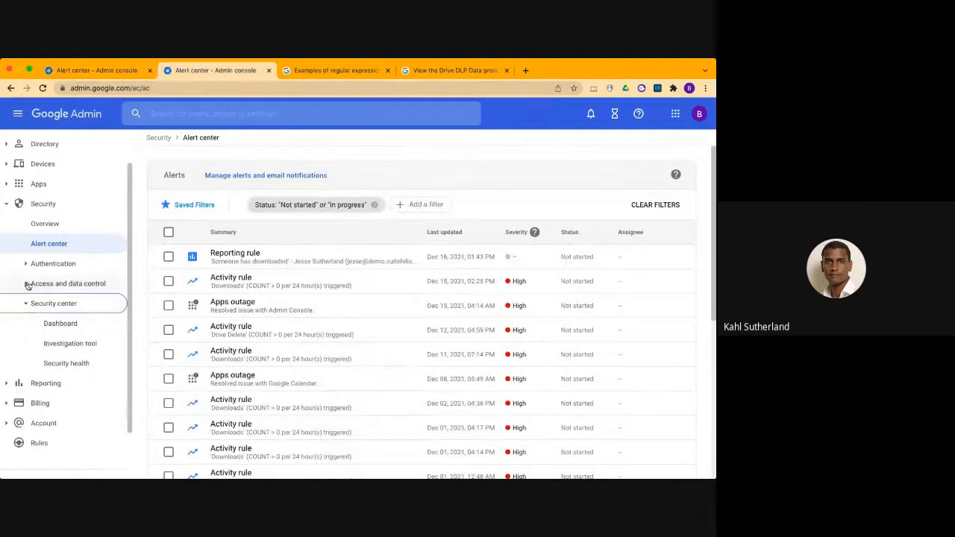
click(27, 283)
click(65, 343)
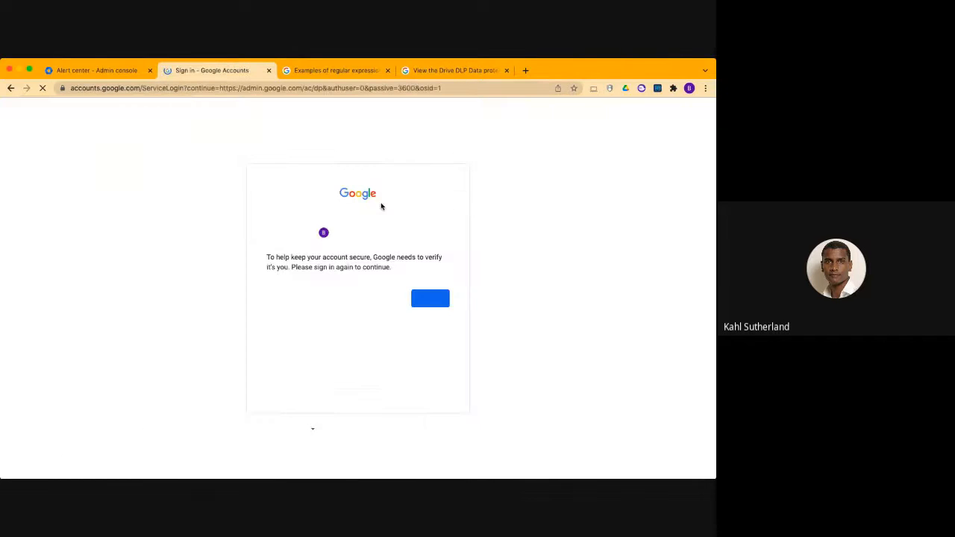
click(429, 299)
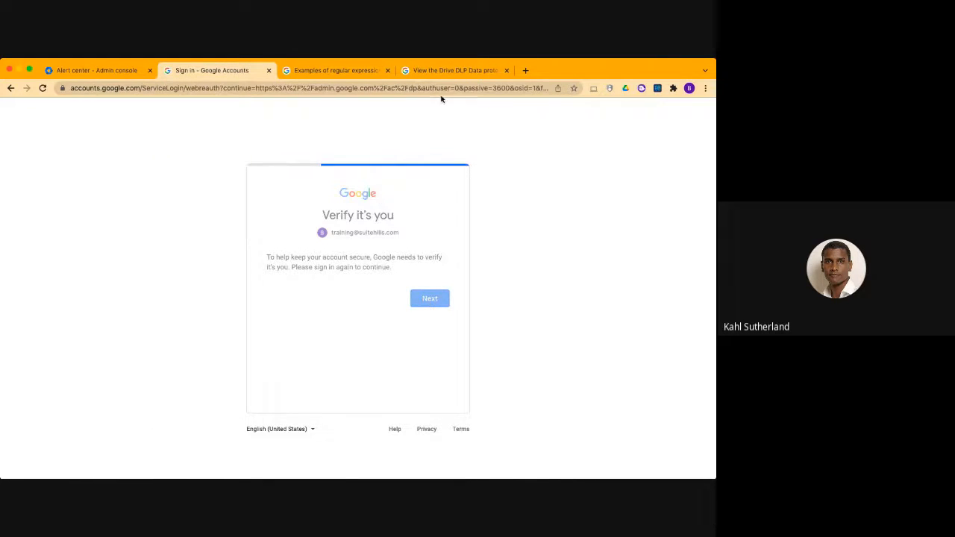
text(•••••••••••)
key(Return)
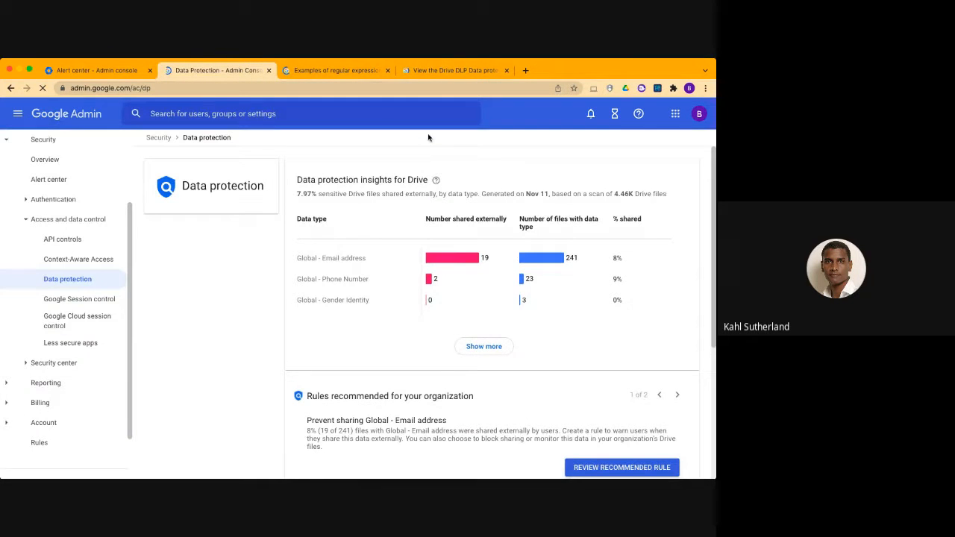
Look through the common detectors listed by region in the Drive DLP Data protection insights help article
click(445, 70)
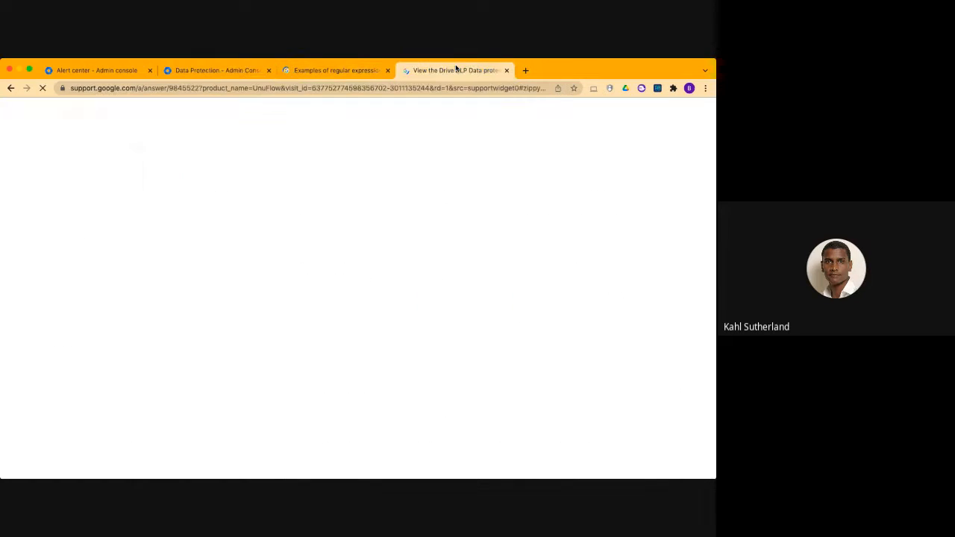
scroll(171, 328, down, 2)
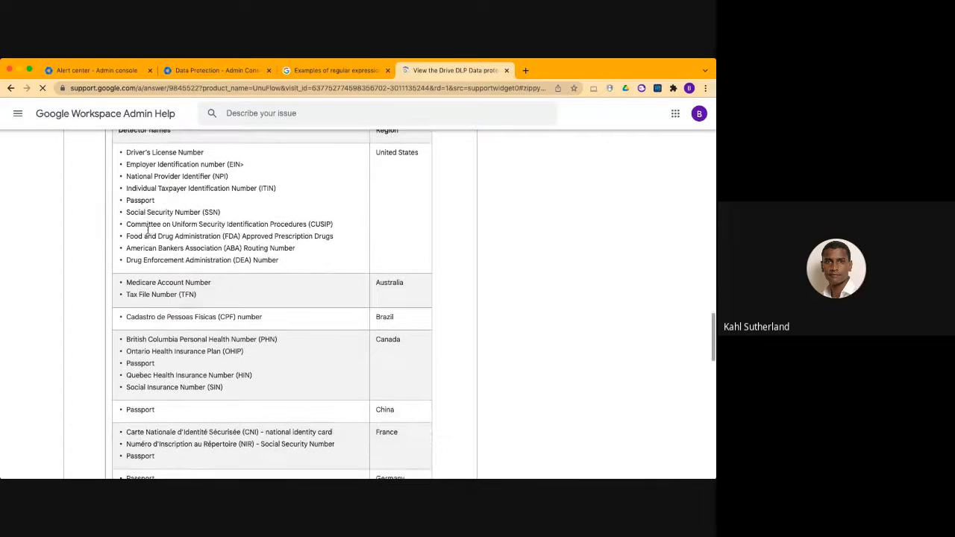
scroll(171, 335, down, 5)
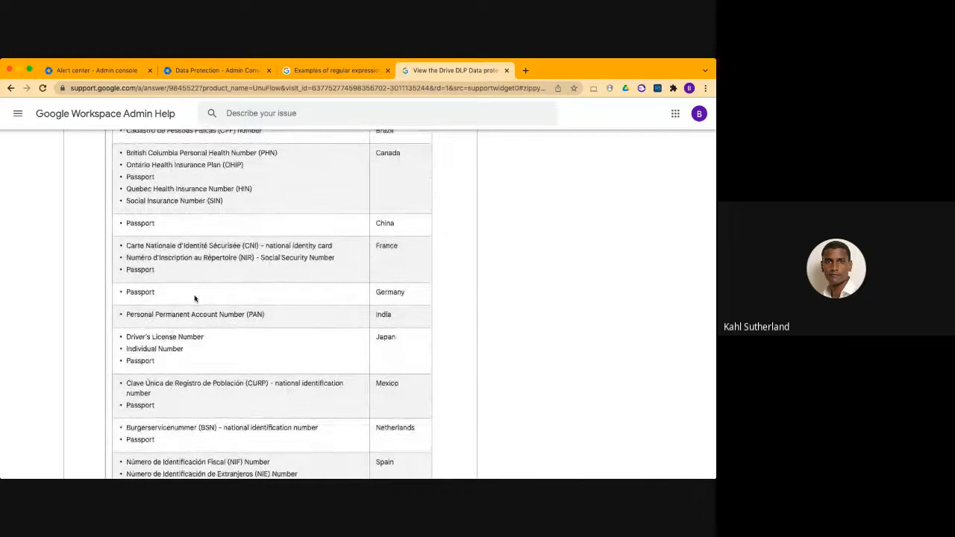